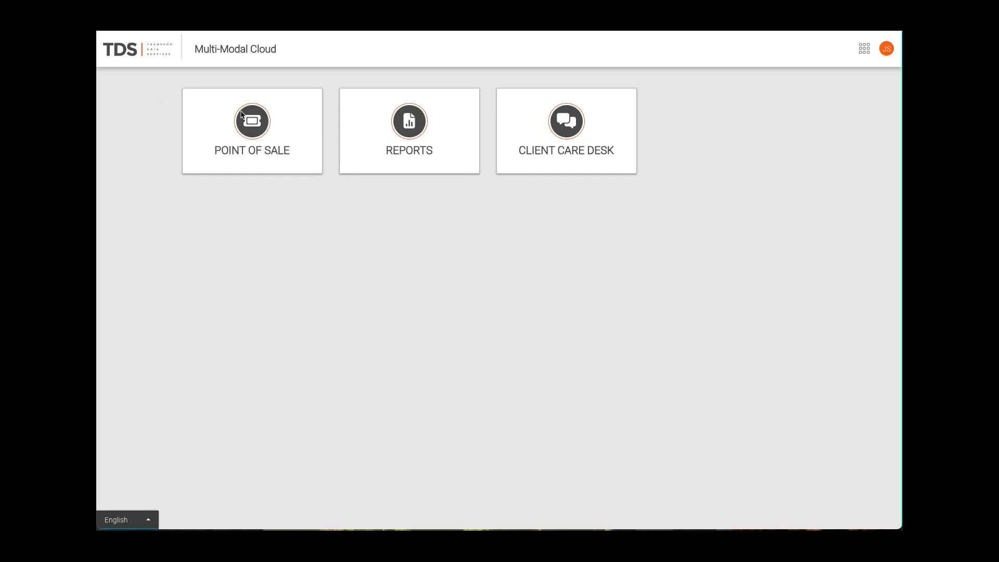
# Visit the Point of Sale module, return to the dashboard, and open Reports
pyautogui.click(253, 115)
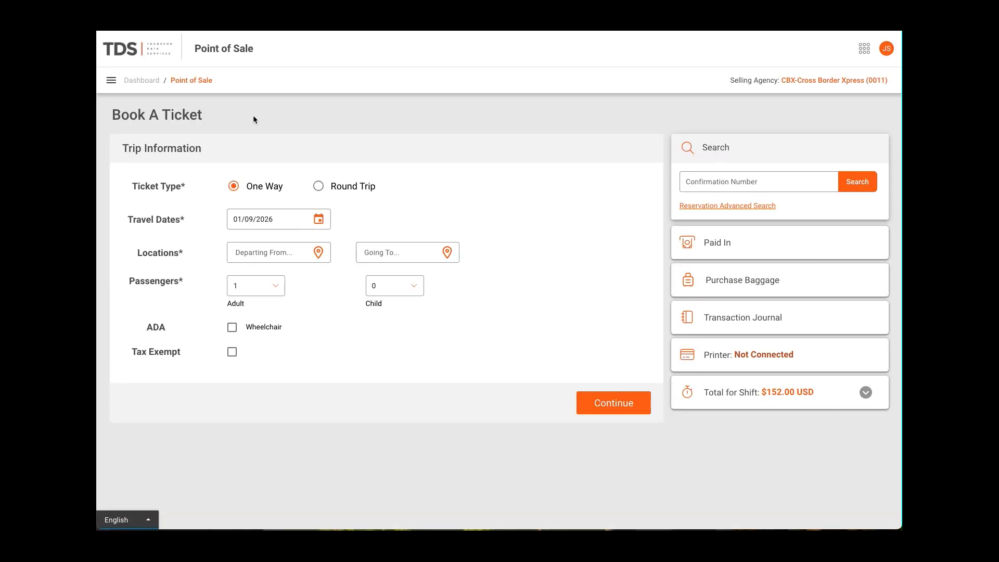
pyautogui.click(142, 80)
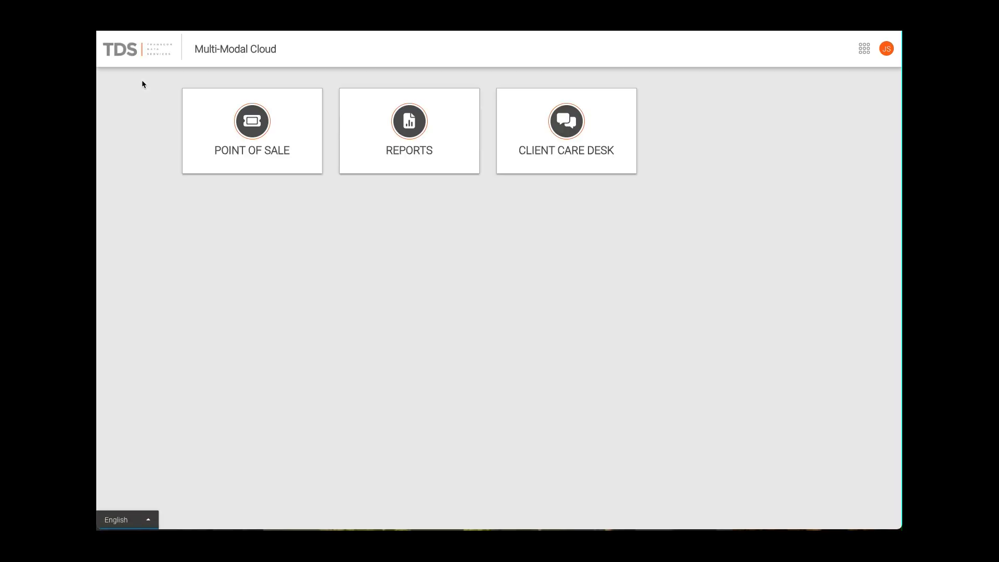
pyautogui.click(411, 124)
# View the current shift's total details in Point of Sale, close the report, and return to the dashboard
pyautogui.click(264, 127)
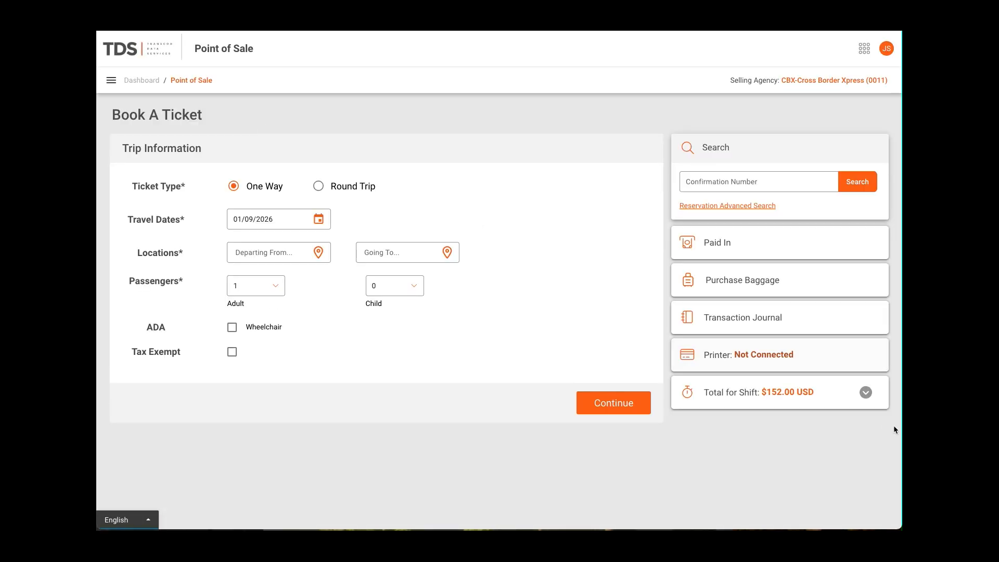
pyautogui.click(866, 393)
pyautogui.click(732, 429)
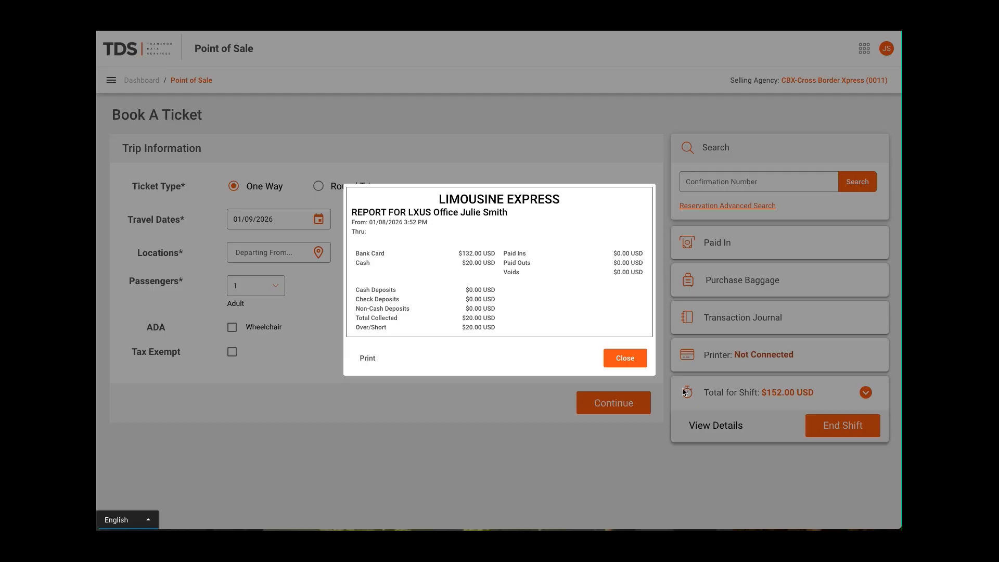
pyautogui.click(625, 358)
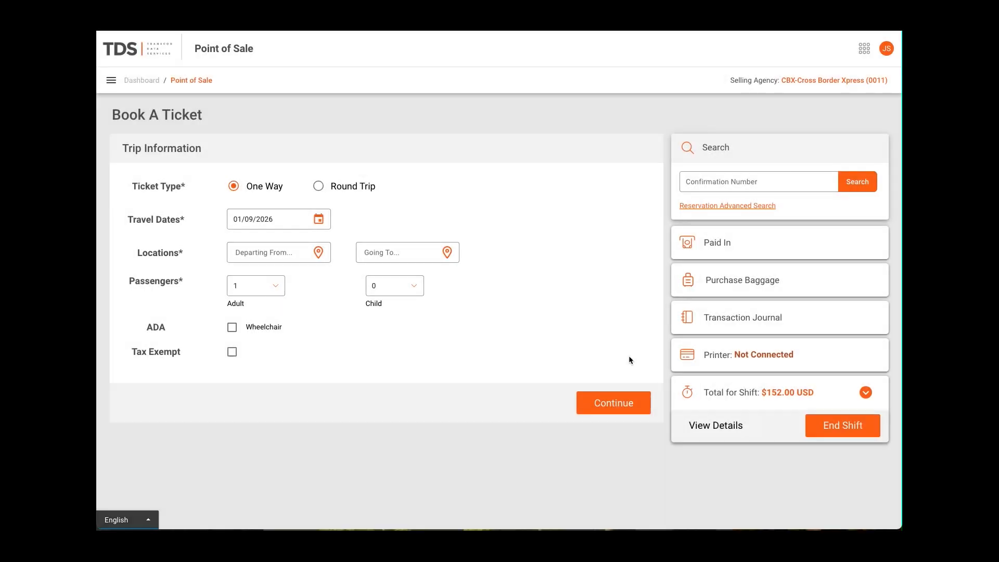
pyautogui.click(135, 81)
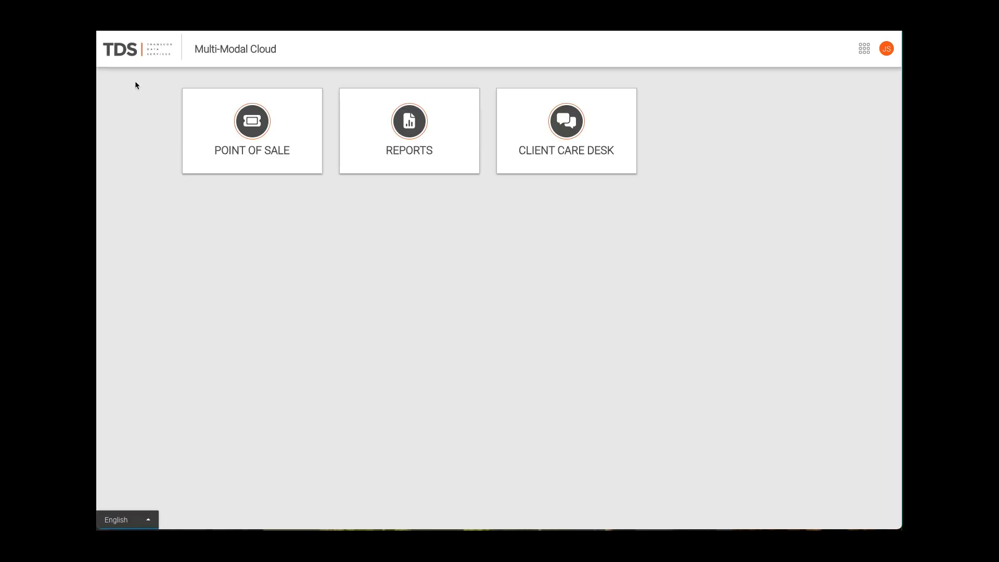
# Review the contact categories in the Client Care Desk portal, then go back
pyautogui.click(603, 136)
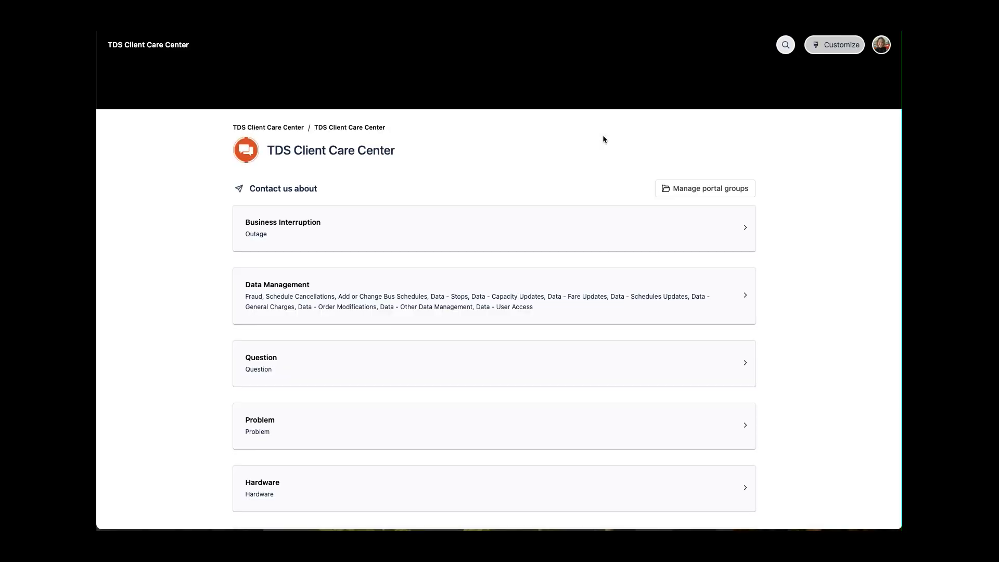
pyautogui.scroll(-4, 620, 157)
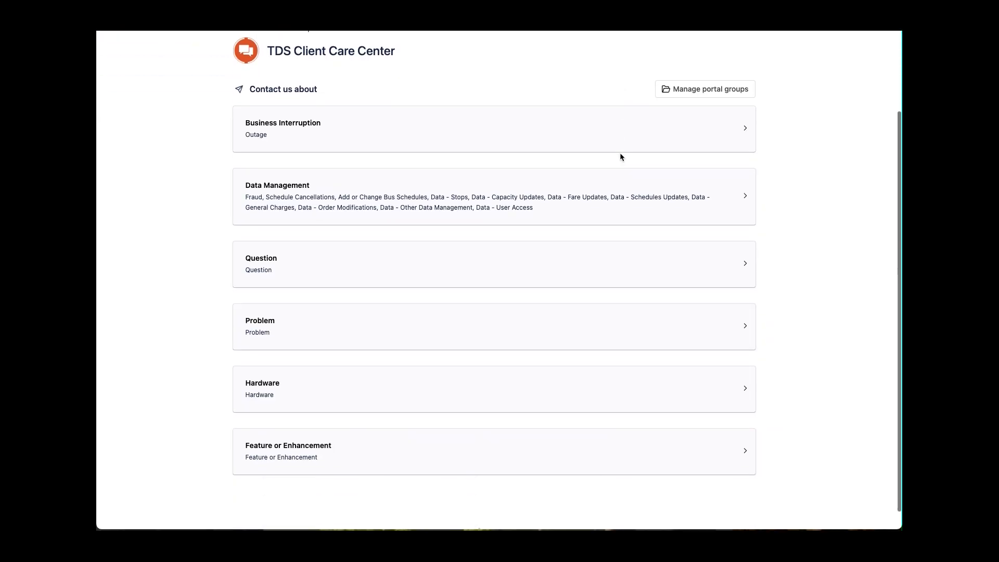
pyautogui.scroll(3, 621, 156)
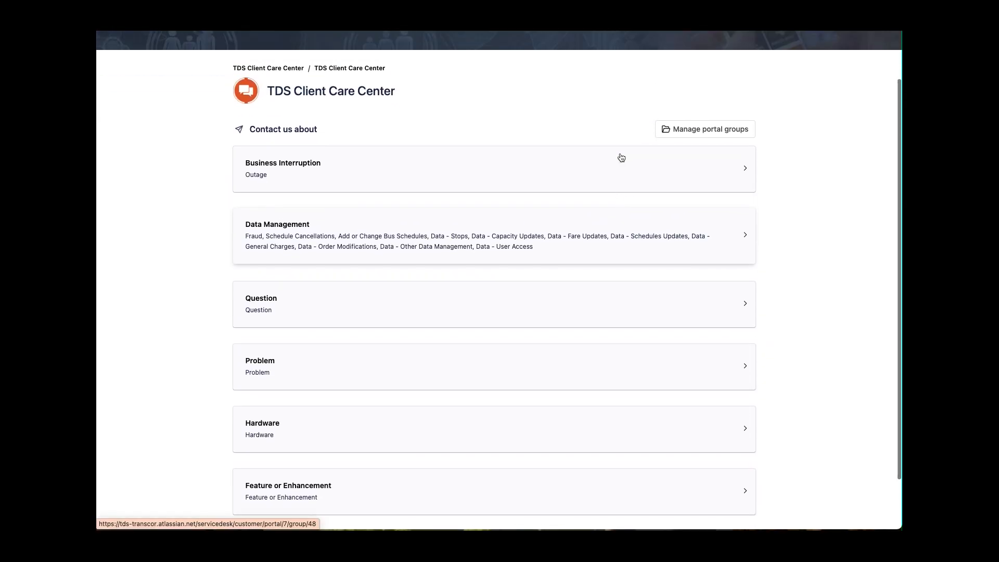
pyautogui.scroll(1, 621, 157)
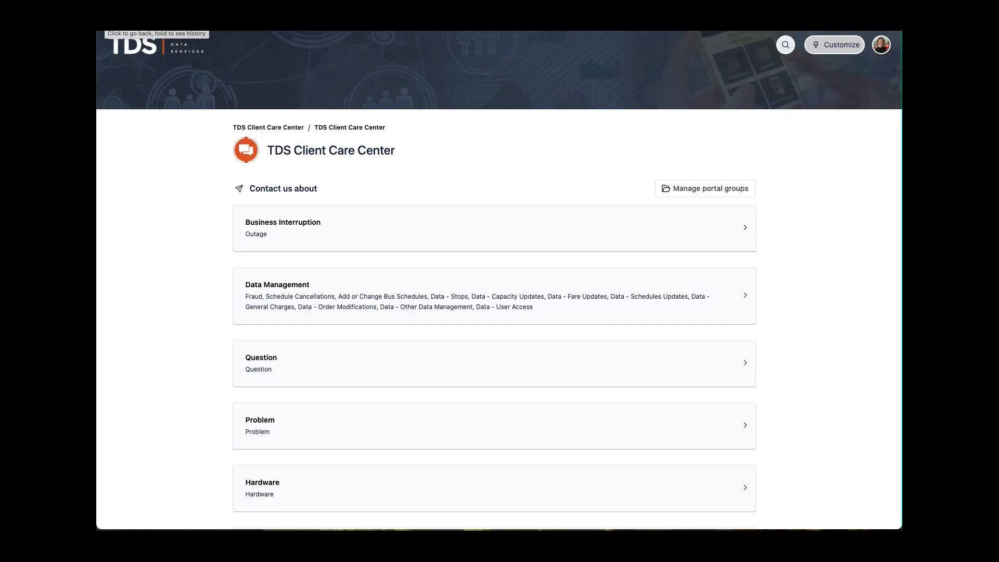
pyautogui.click(110, 23)
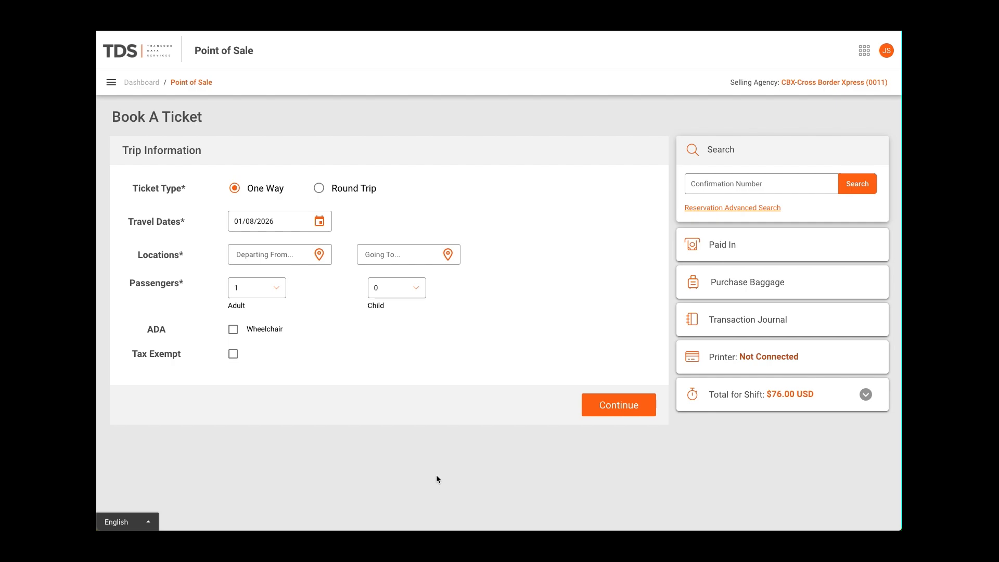
# Set the one-way trip's locations from CBX (Cross Border Xpress - Tijuana Airport), CA to Los Angeles, CA
pyautogui.click(255, 257)
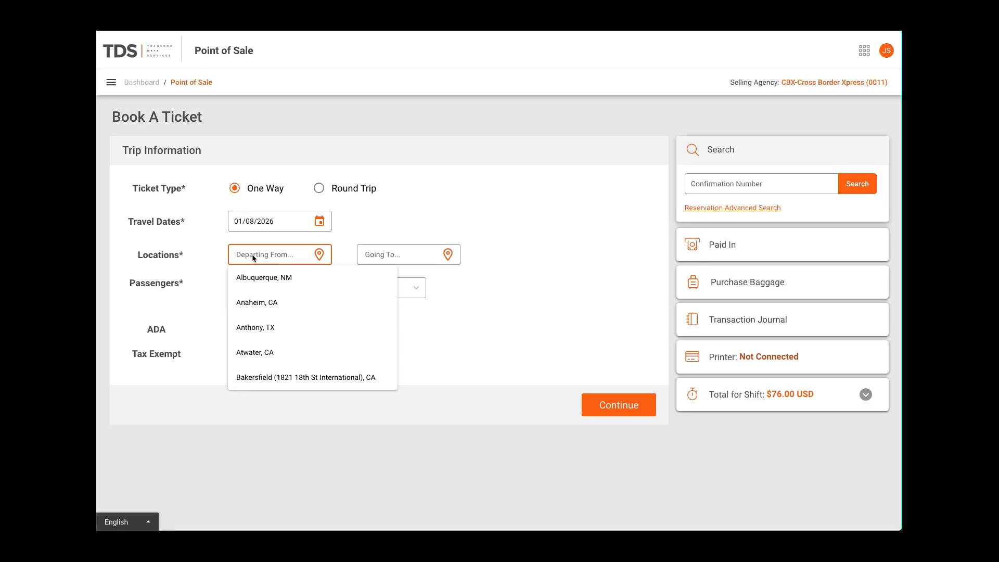
pyautogui.write('cbx')
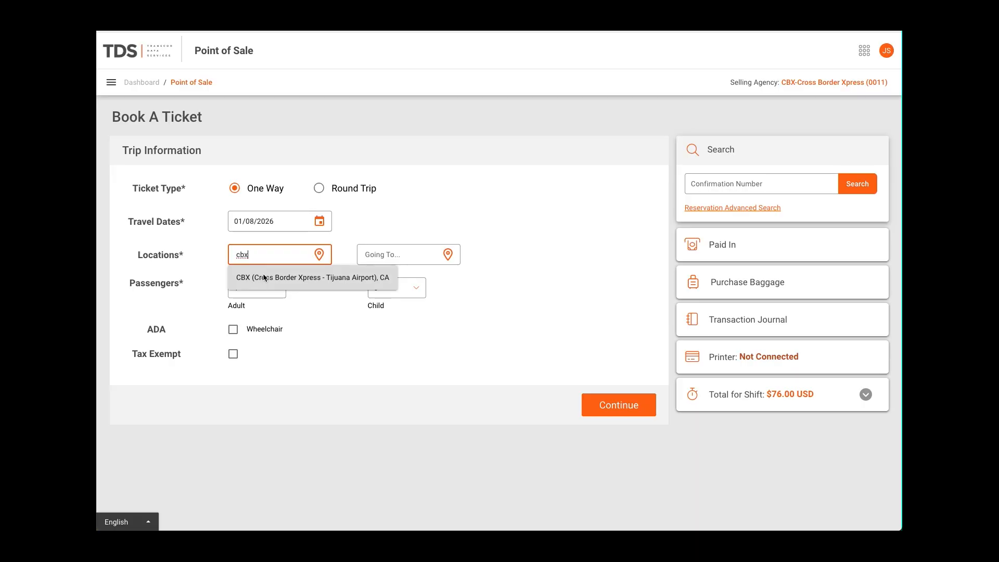
pyautogui.click(264, 277)
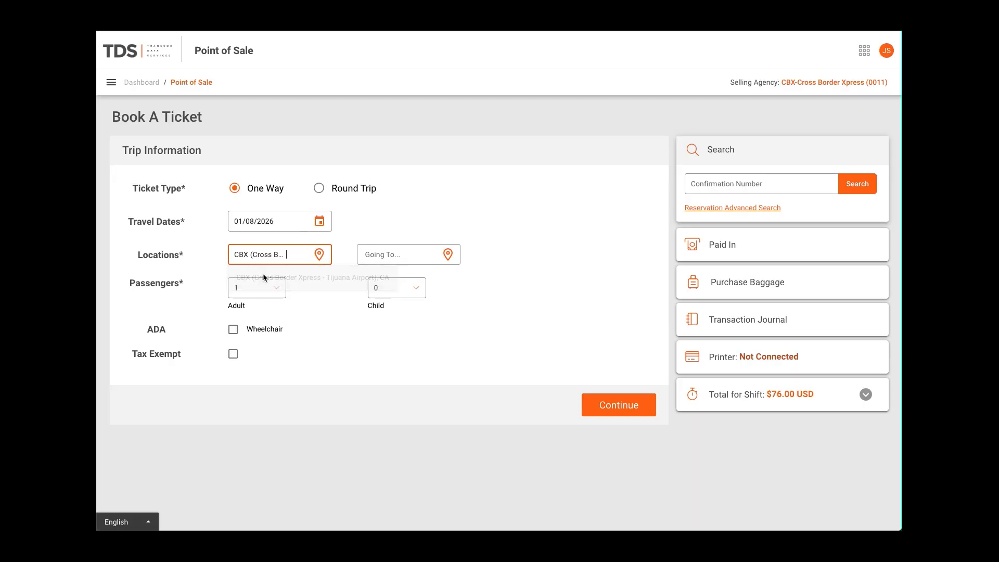
pyautogui.click(390, 259)
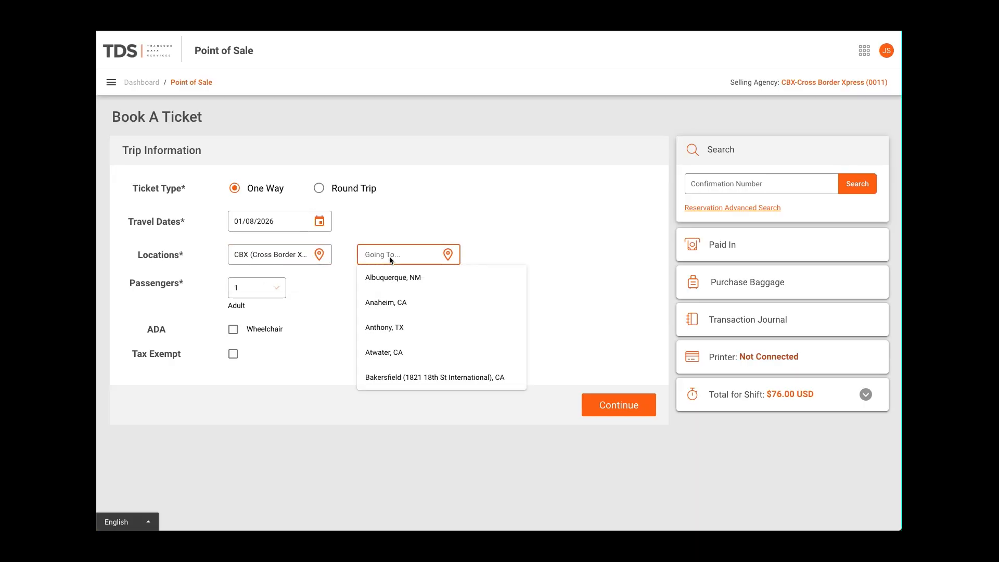
pyautogui.write('los')
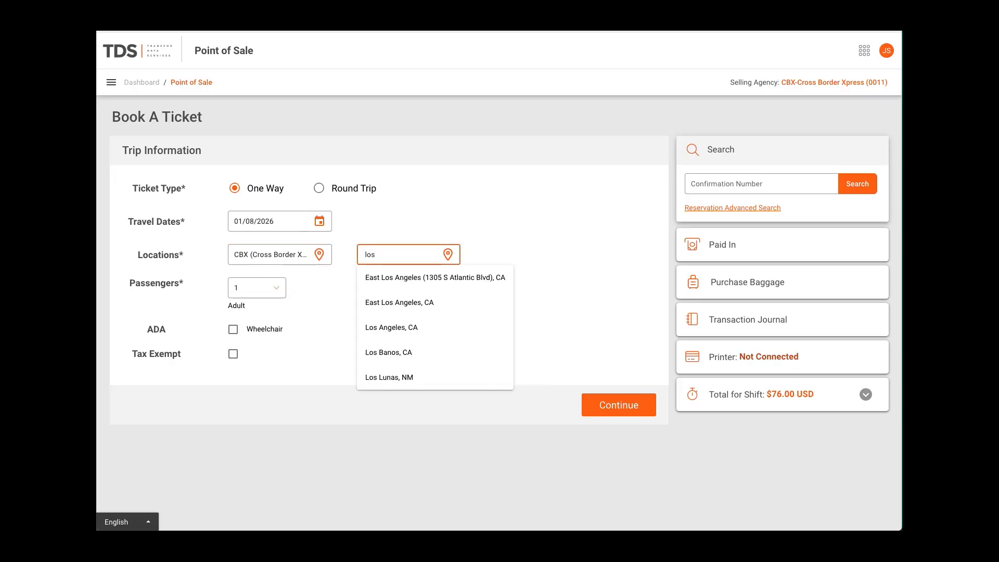
pyautogui.click(397, 329)
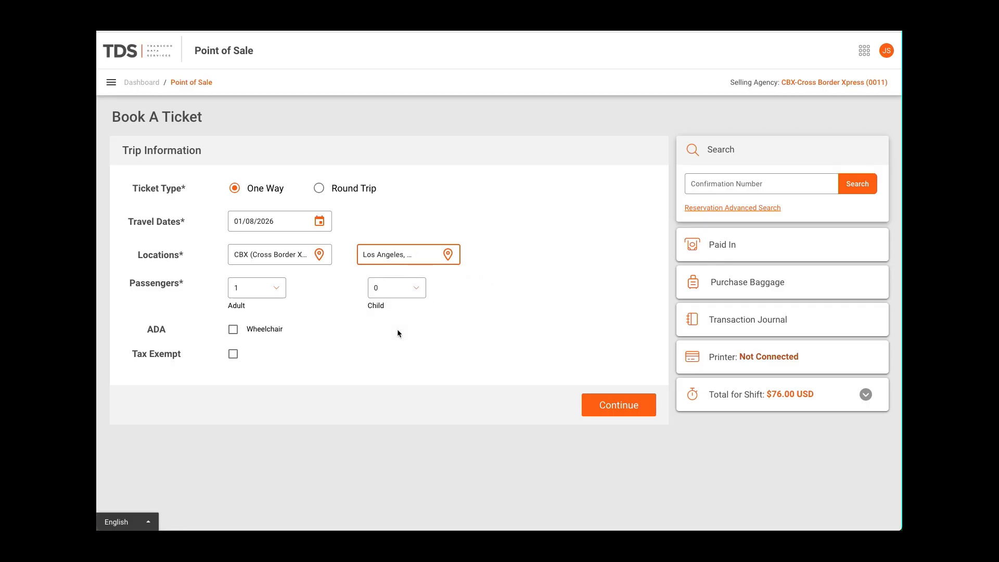
# Set the passengers to 1 adult and 1 child and continue to the departure schedules
pyautogui.click(260, 288)
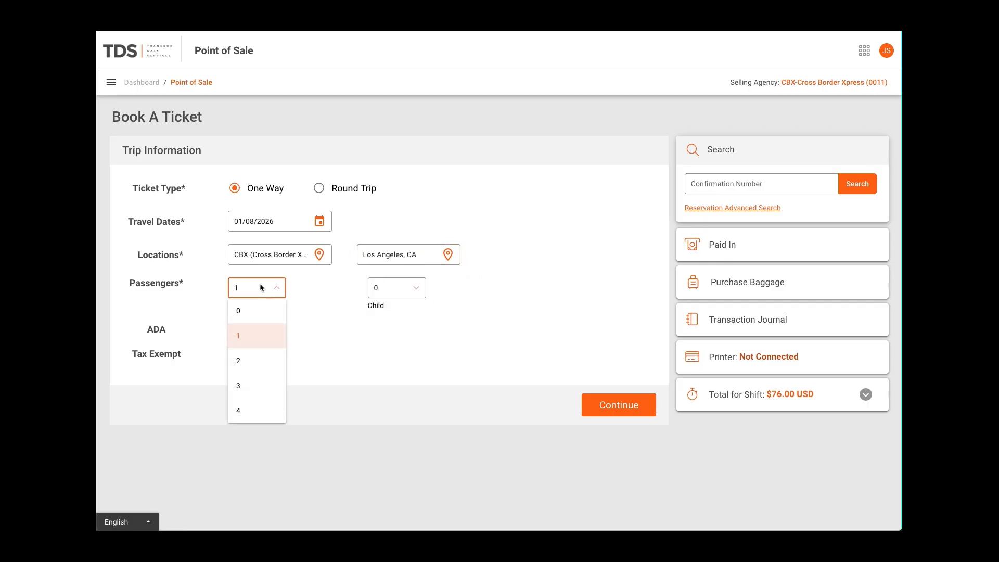
pyautogui.click(245, 339)
pyautogui.click(385, 291)
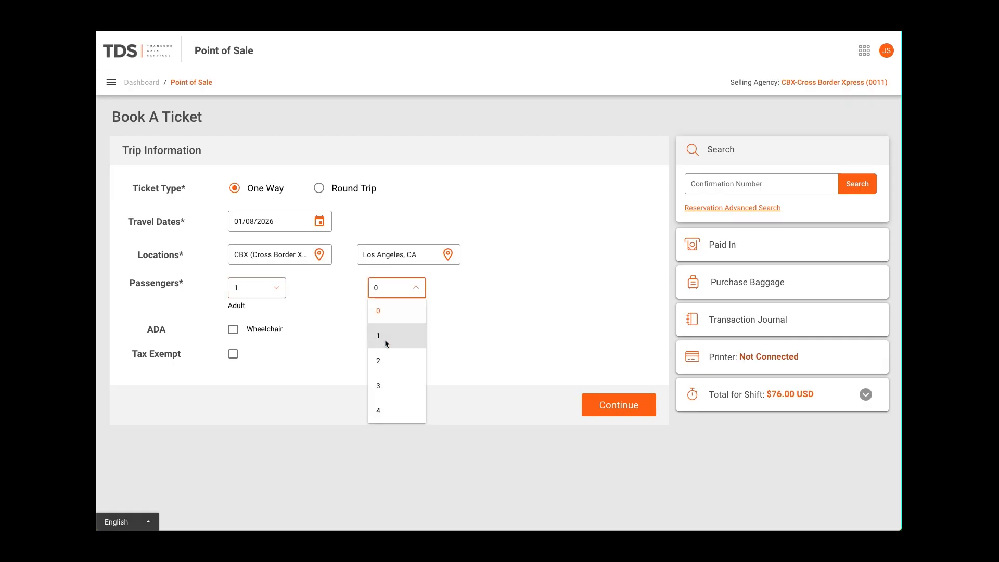
pyautogui.click(385, 339)
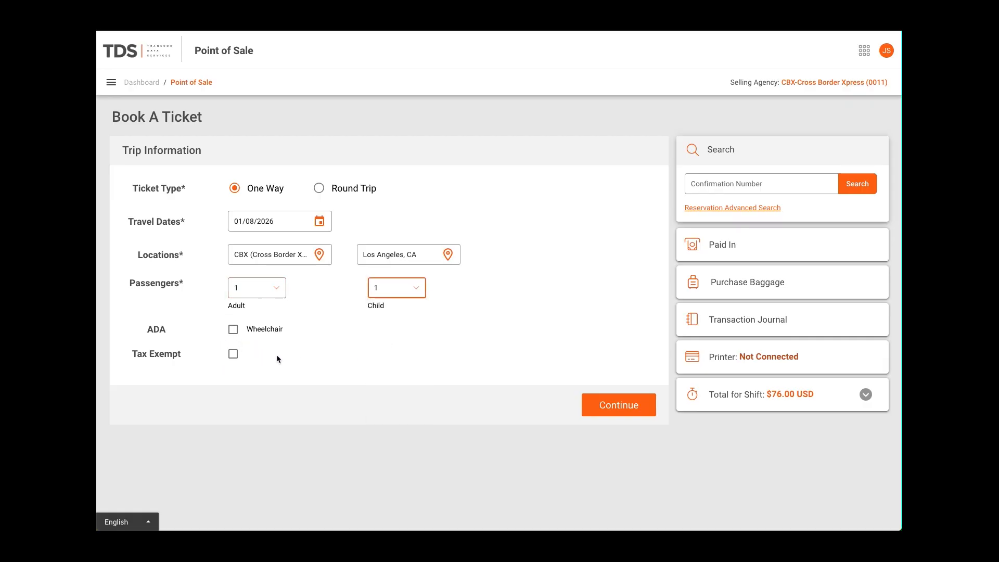
pyautogui.click(612, 410)
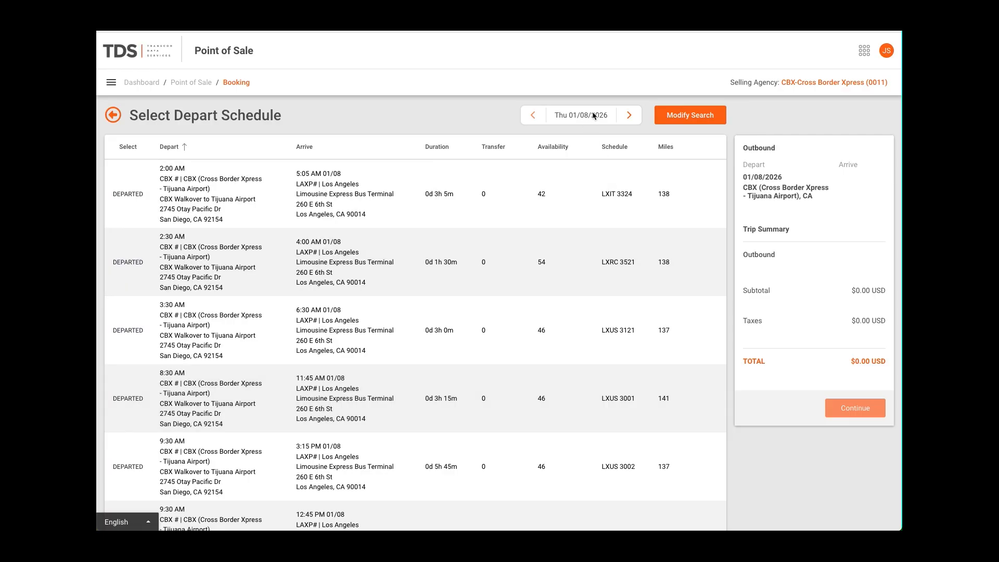
# Change the departure date to Fri 01/09/2026, and check the trip search criteria without modifying them
pyautogui.click(627, 117)
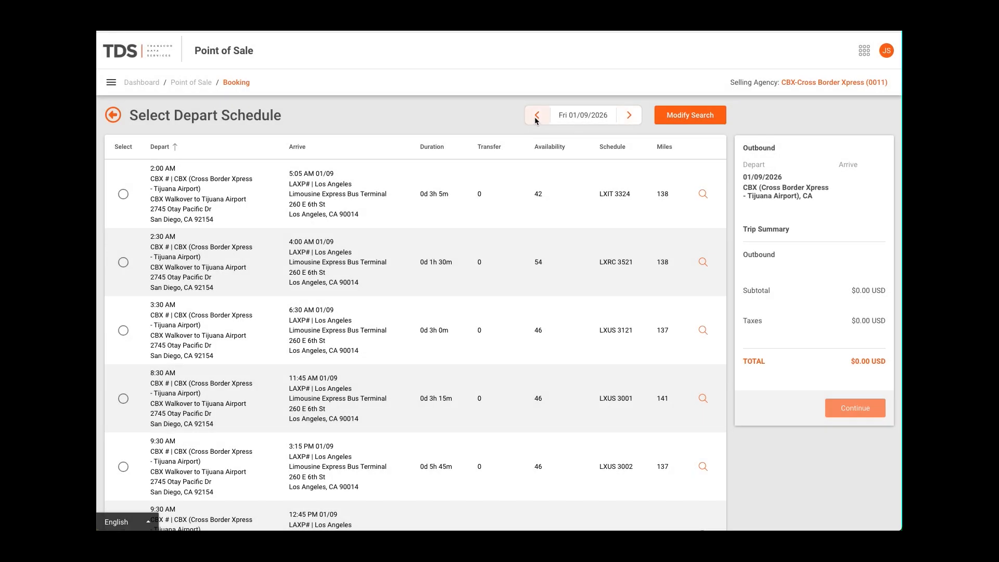
pyautogui.click(536, 115)
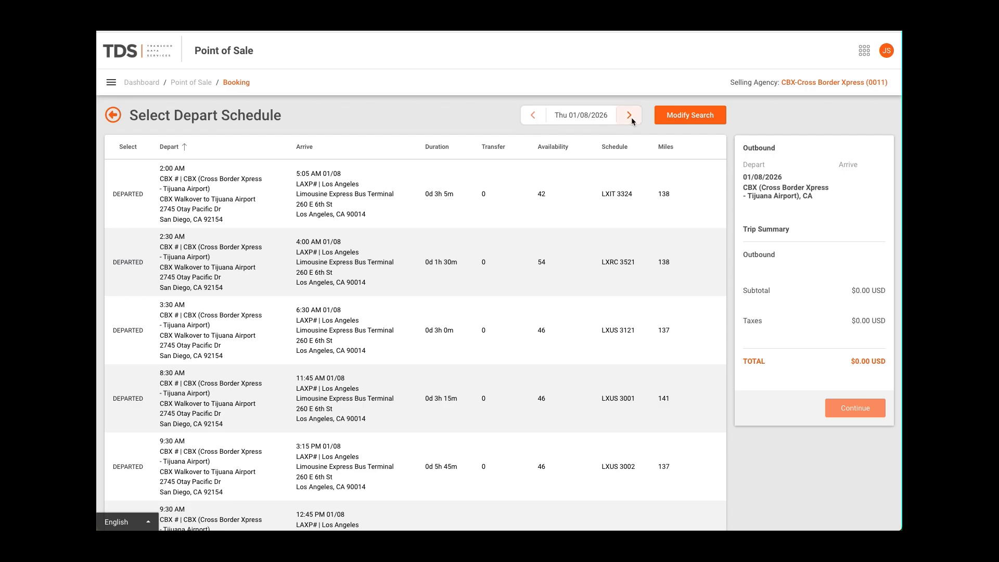
pyautogui.click(632, 121)
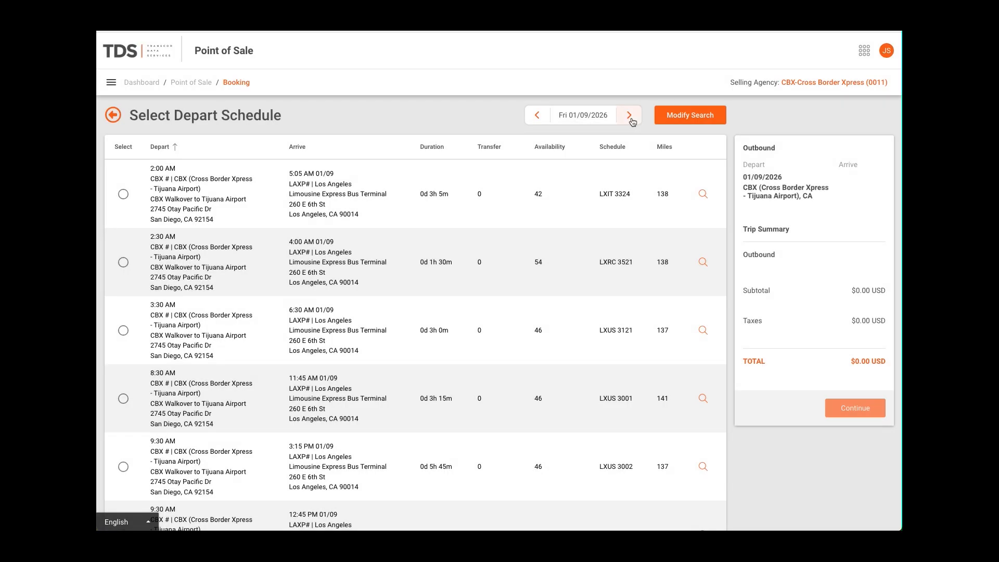
pyautogui.click(667, 121)
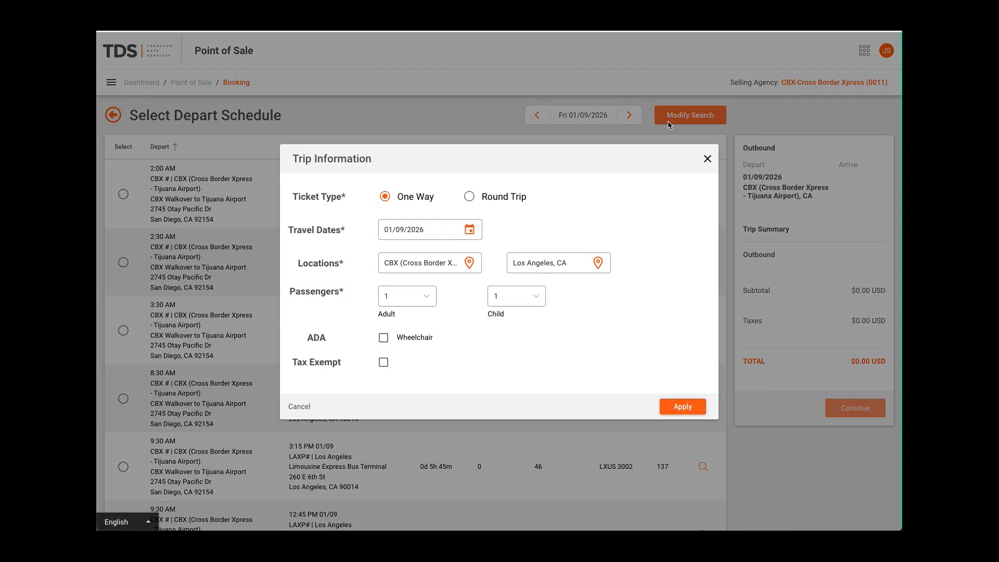
pyautogui.click(707, 159)
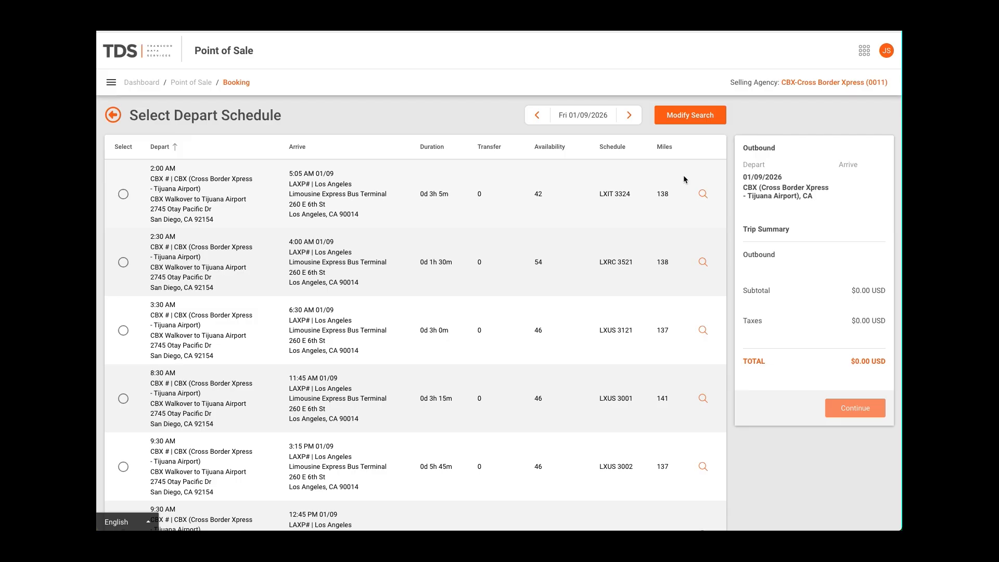
# Select the 2:00 AM LXIT 3324 departure and view its itinerary
pyautogui.click(703, 195)
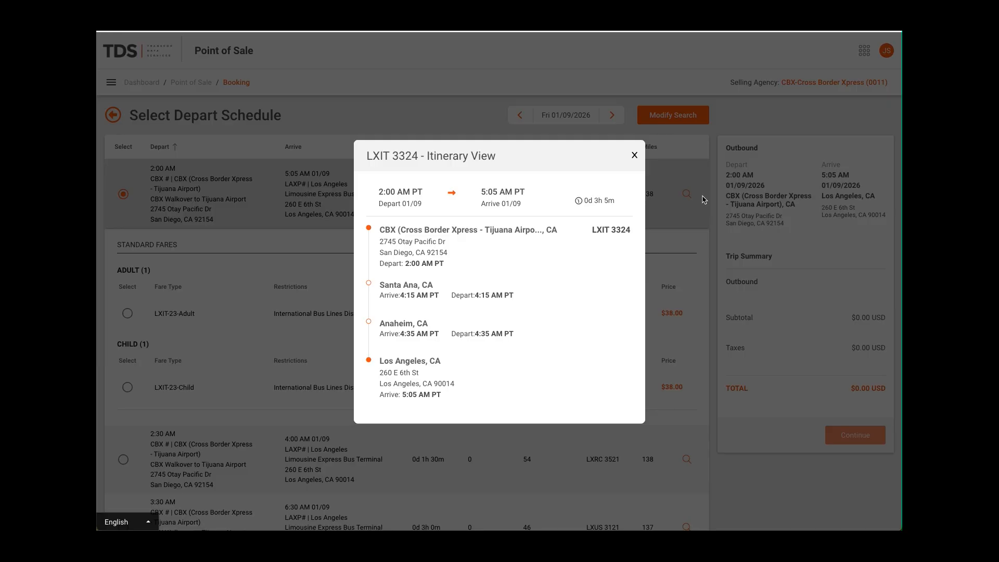
pyautogui.click(634, 155)
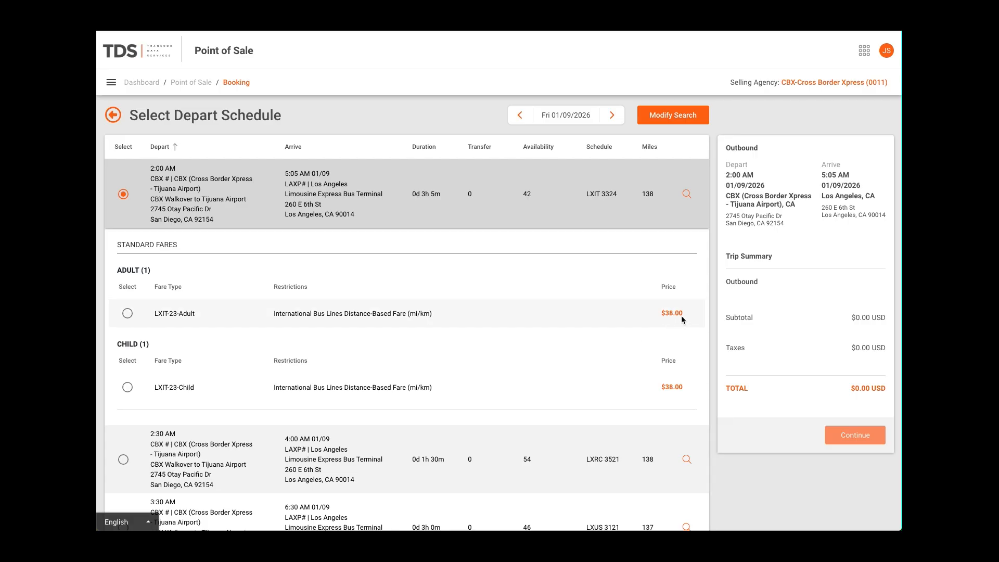
pyautogui.moveTo(436, 312)
pyautogui.mouseDown()
pyautogui.moveTo(278, 314)
pyautogui.moveTo(431, 320)
pyautogui.mouseUp()
# Choose the LXIT-23-Adult and LXIT-23-Child fares and continue the order as a guest
pyautogui.click(130, 314)
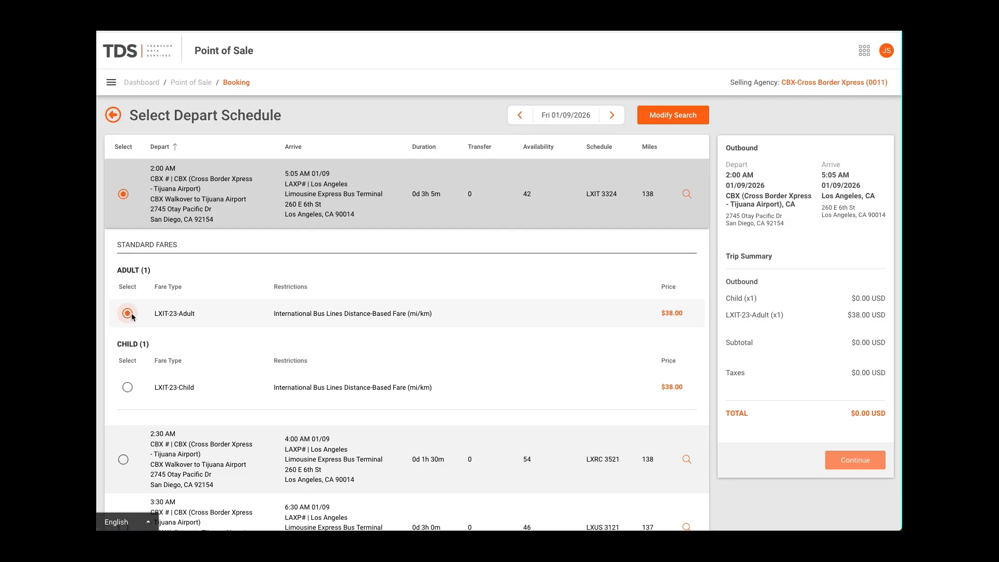
pyautogui.click(127, 388)
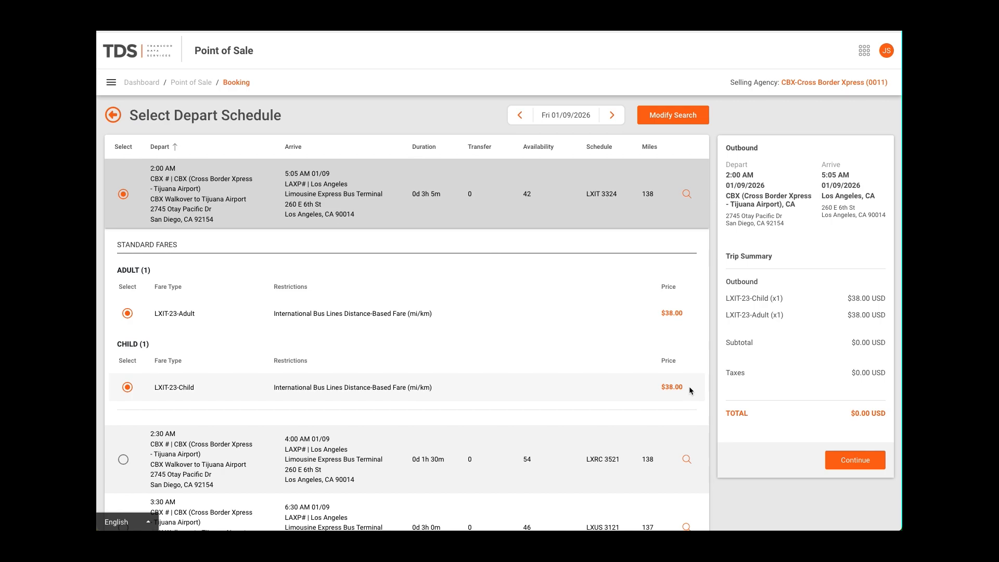
pyautogui.click(871, 465)
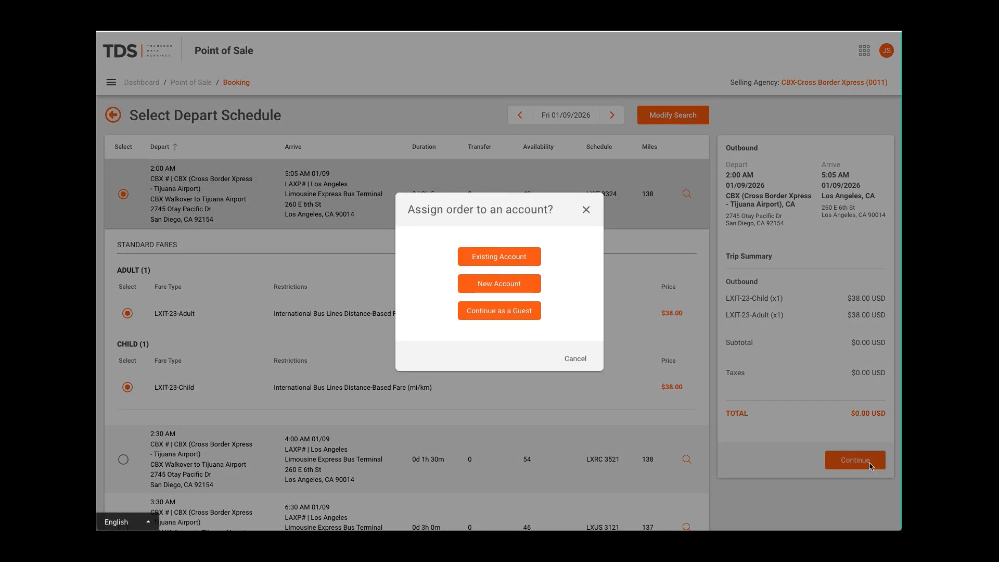
pyautogui.click(506, 314)
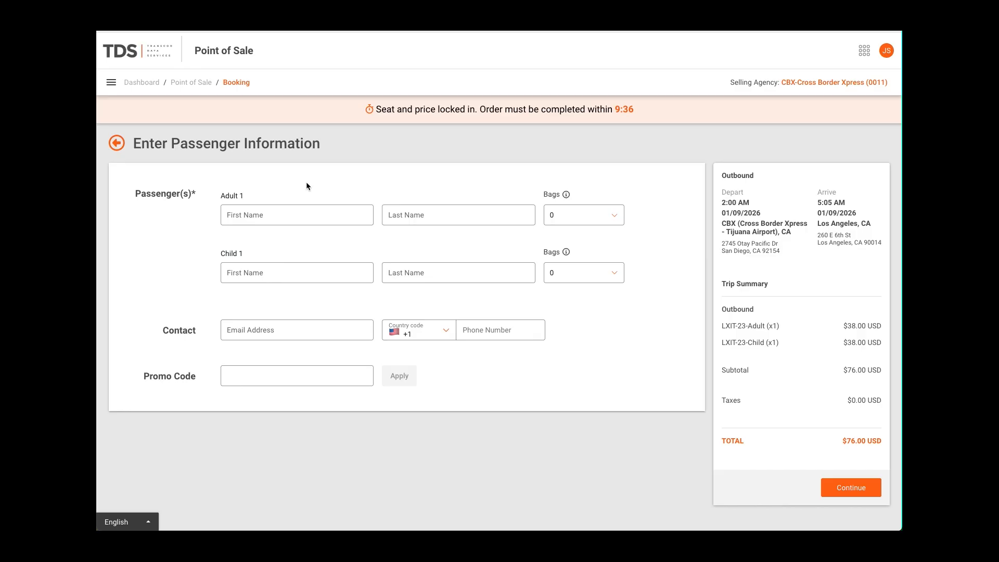
# Enter the first and last names of the adult and child passengers
pyautogui.click(255, 216)
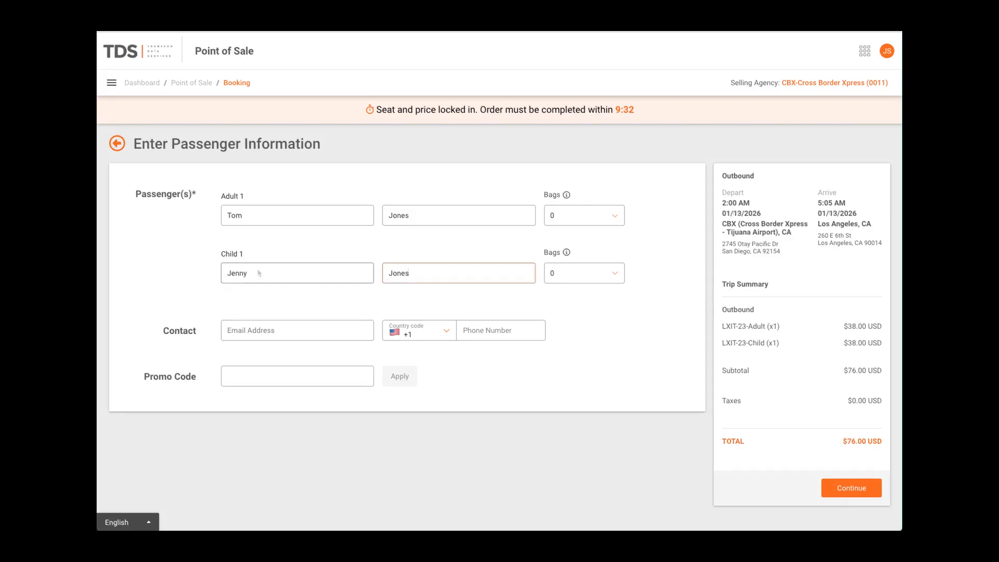
# Set the adult's bags to 3 and the child's bags to 2, and check the baggage lines in the trip summary
pyautogui.click(583, 215)
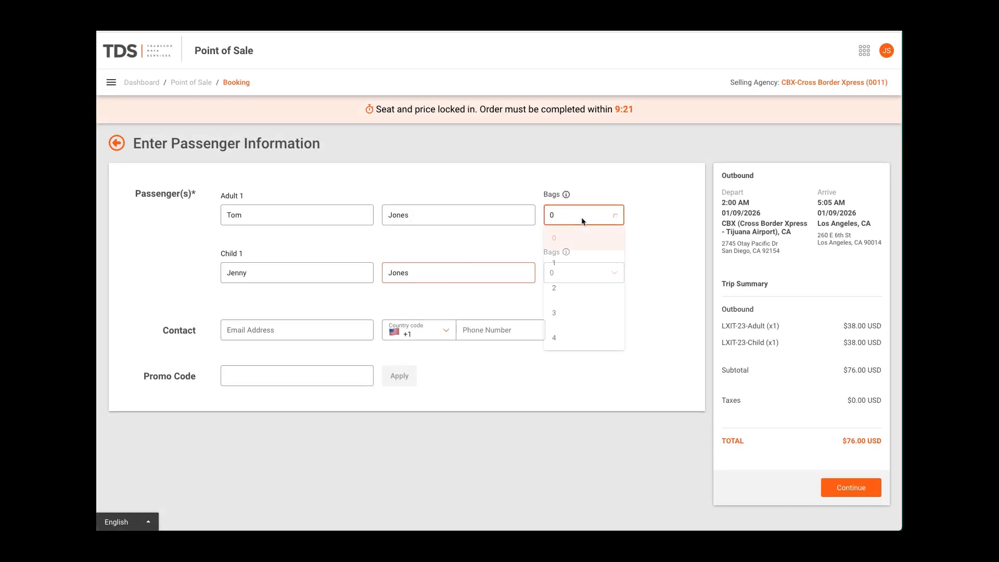
pyautogui.click(572, 312)
pyautogui.click(606, 280)
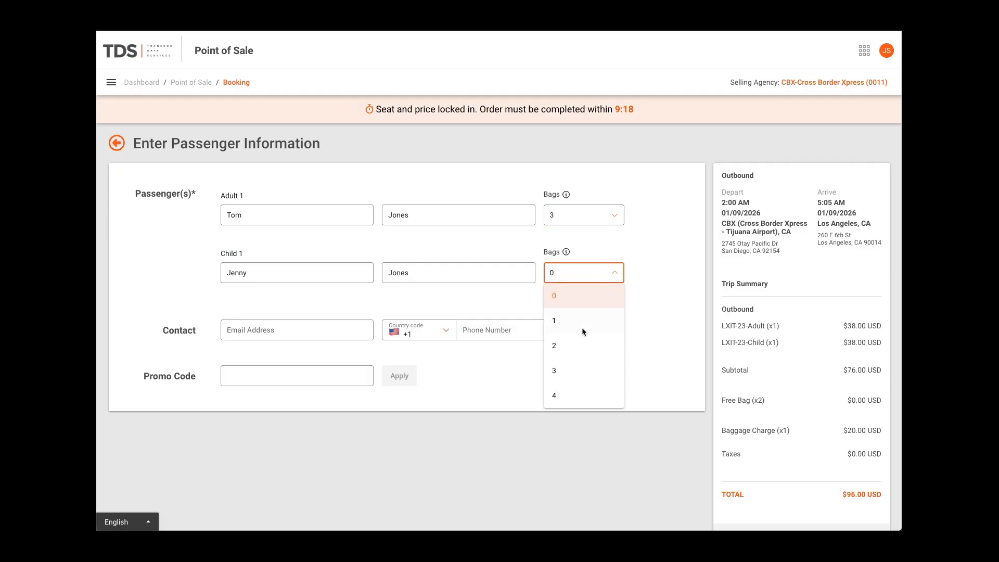
pyautogui.click(571, 346)
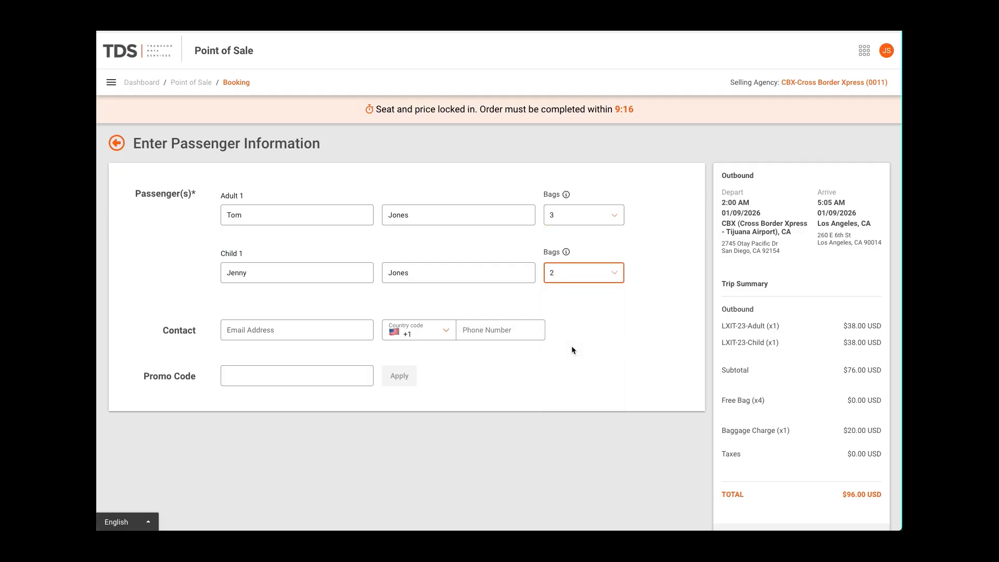
pyautogui.moveTo(883, 430); pyautogui.dragTo(765, 408)
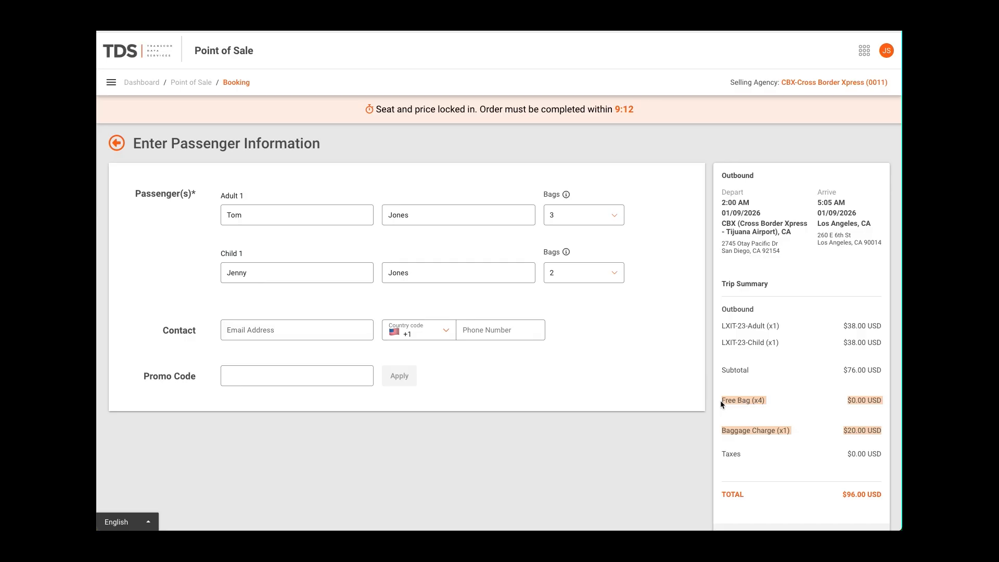
pyautogui.click(738, 401)
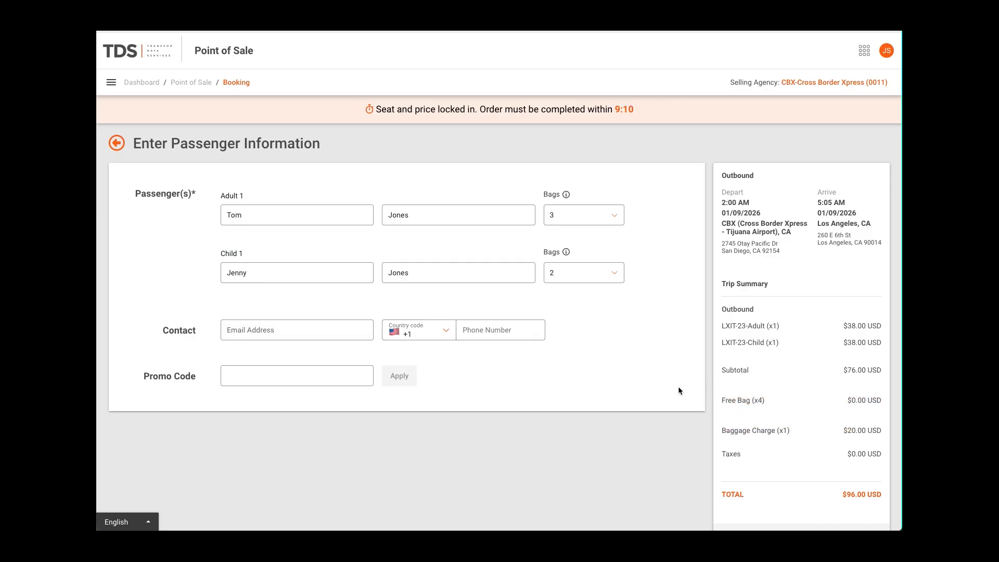
# Reset the bag counts of both passengers to 0 and continue to seat selection
pyautogui.click(608, 279)
pyautogui.click(600, 294)
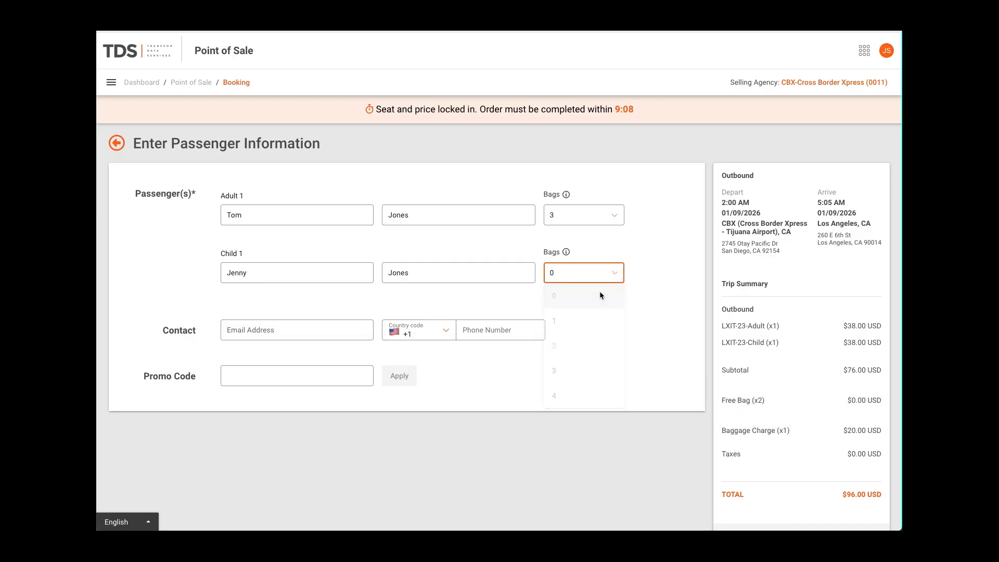
pyautogui.click(617, 214)
pyautogui.click(598, 237)
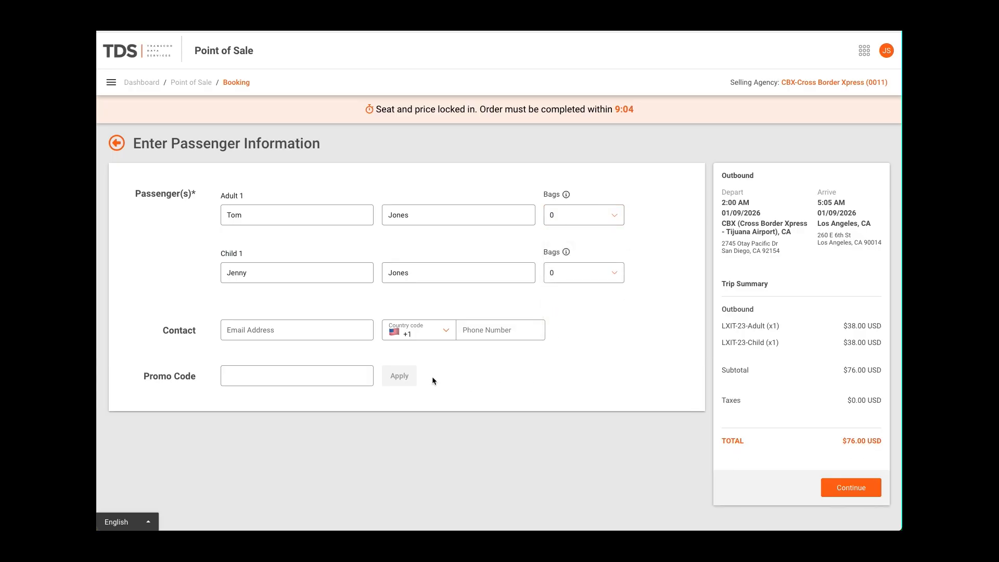
pyautogui.click(861, 488)
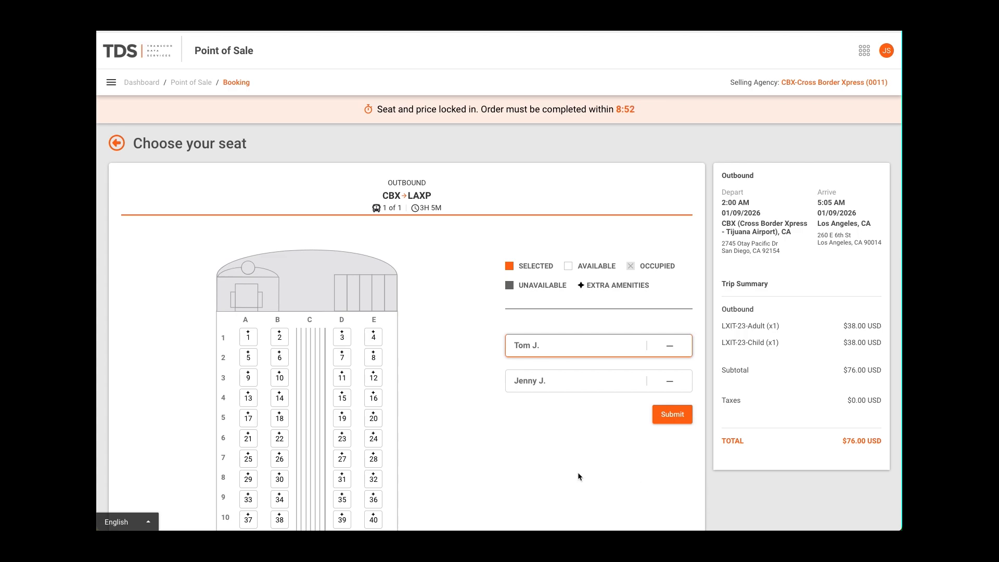
# Assign seat 5 to the adult and seat 6 to the child on the outbound seat map
pyautogui.scroll(-3, 507, 458)
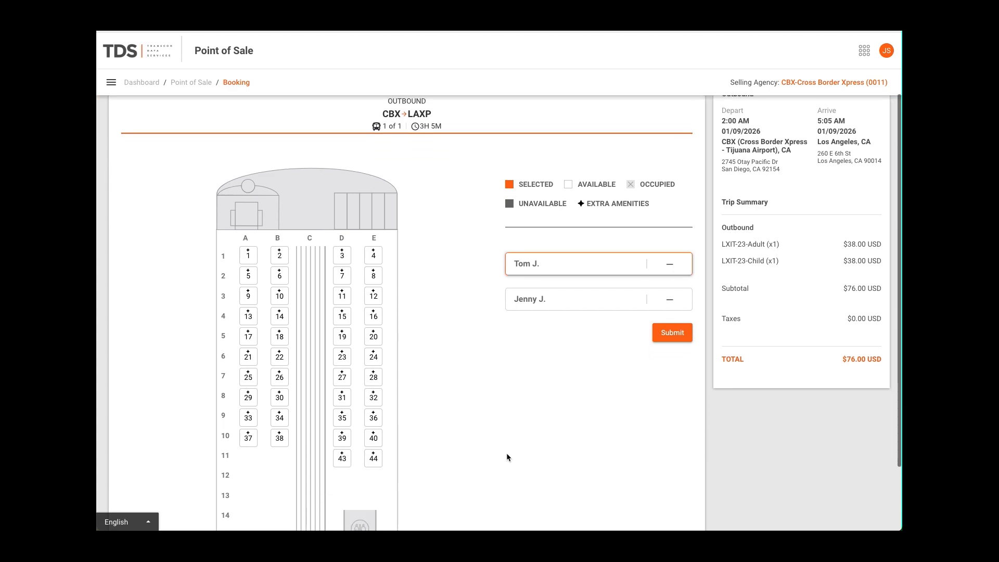
pyautogui.scroll(-3, 507, 458)
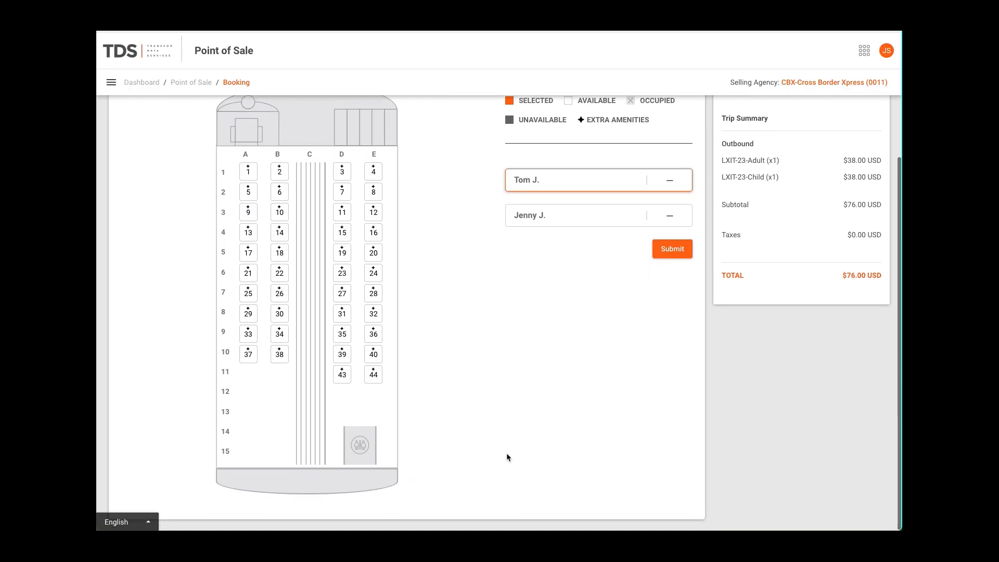
pyautogui.scroll(1, 507, 457)
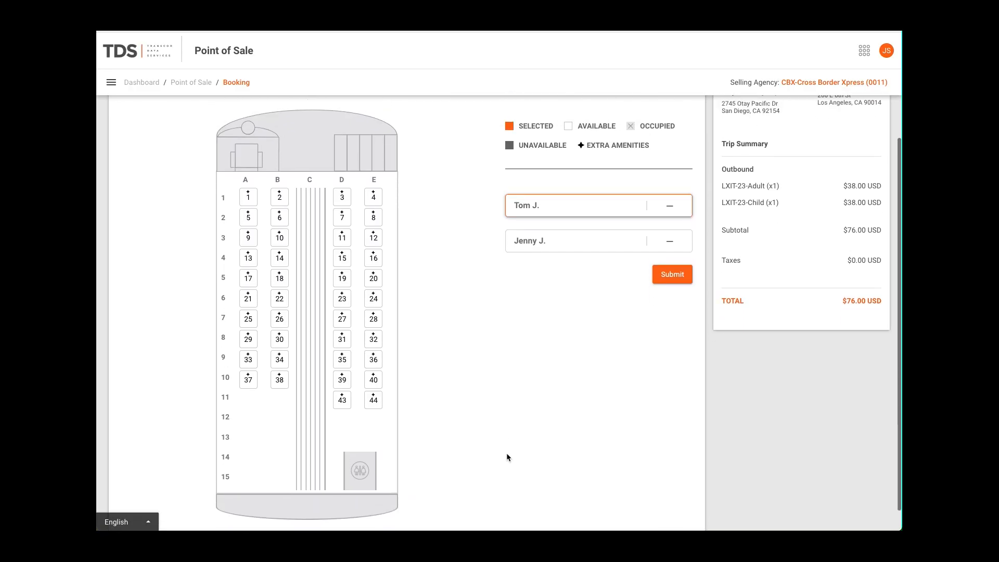
pyautogui.scroll(5, 507, 458)
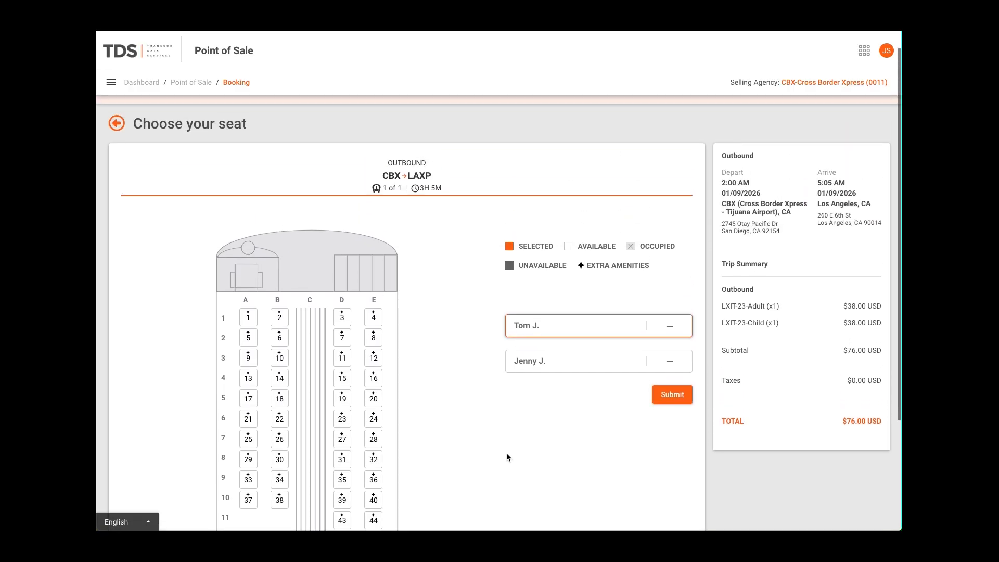
pyautogui.moveTo(375, 311)
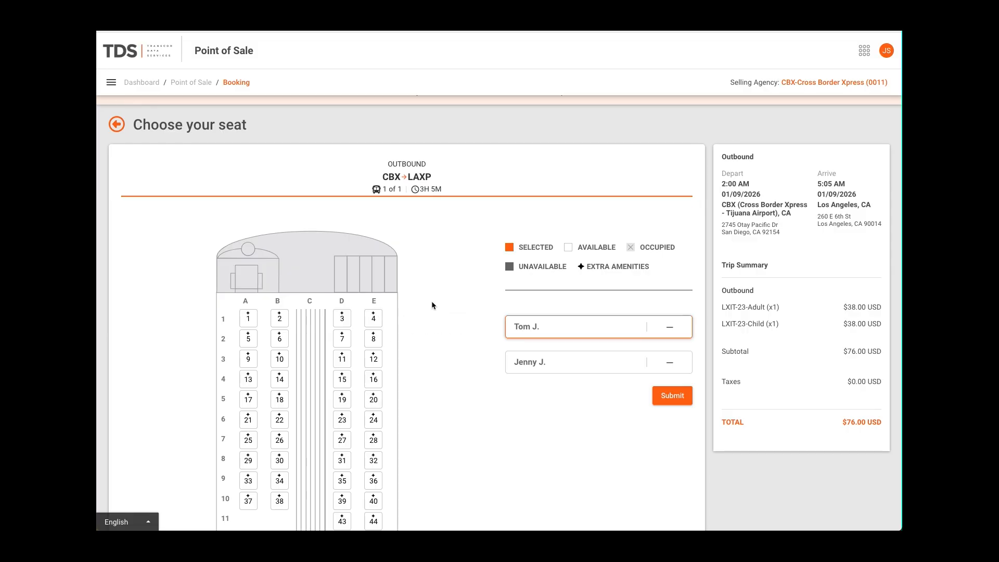
pyautogui.click(248, 338)
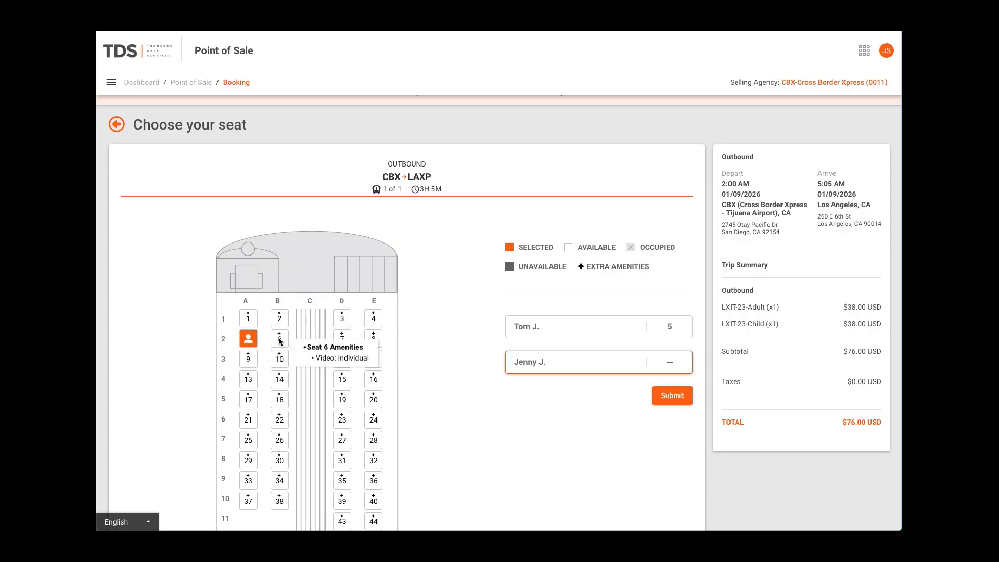
pyautogui.click(281, 341)
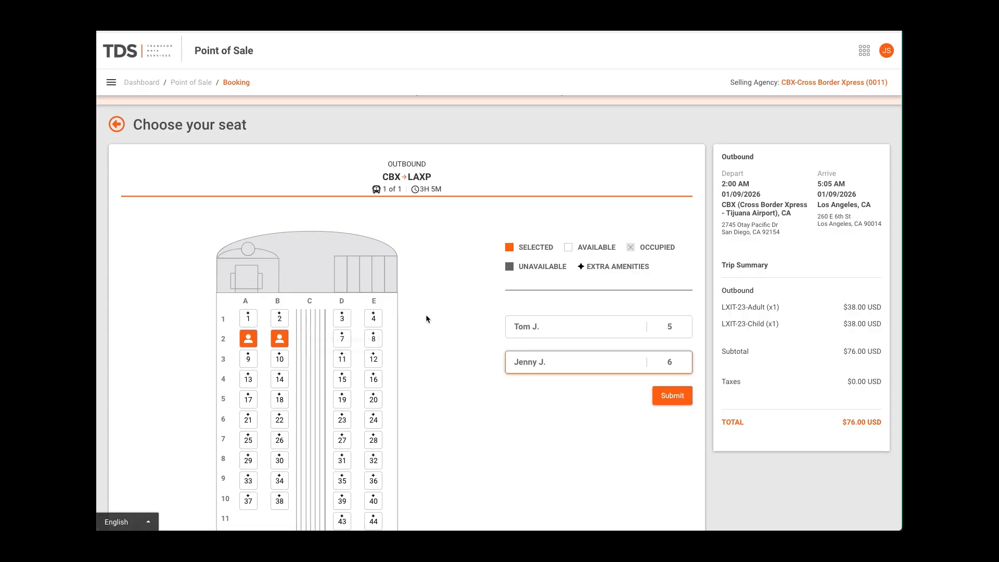
# Move the adult passenger to seat 4 and back to seat 5
pyautogui.click(545, 324)
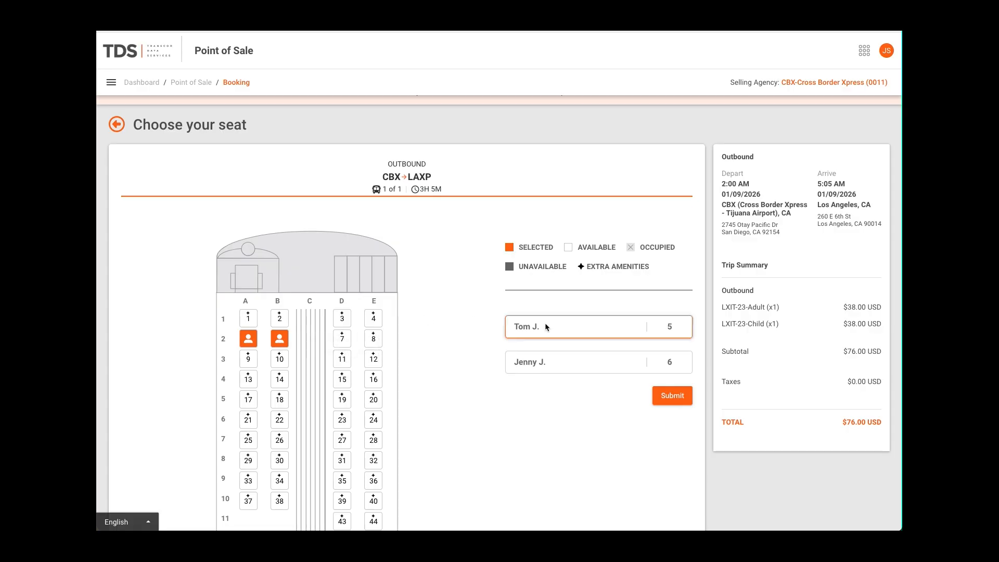
pyautogui.click(374, 319)
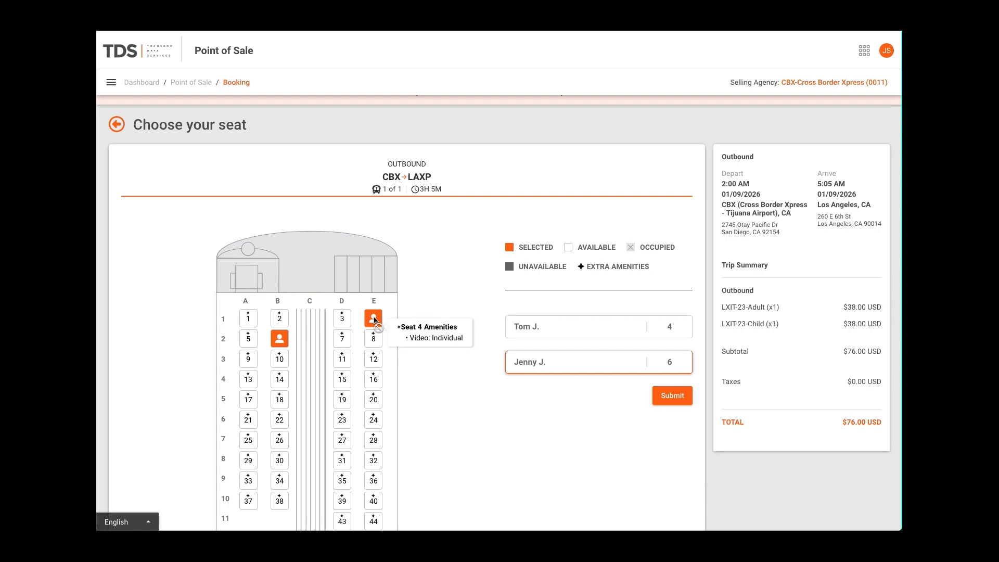
pyautogui.click(550, 326)
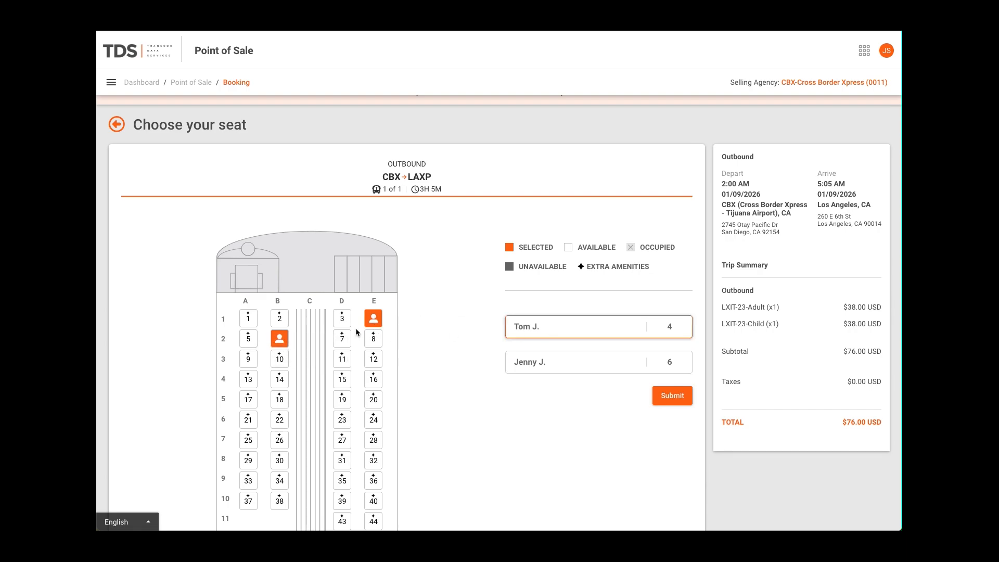
pyautogui.click(248, 339)
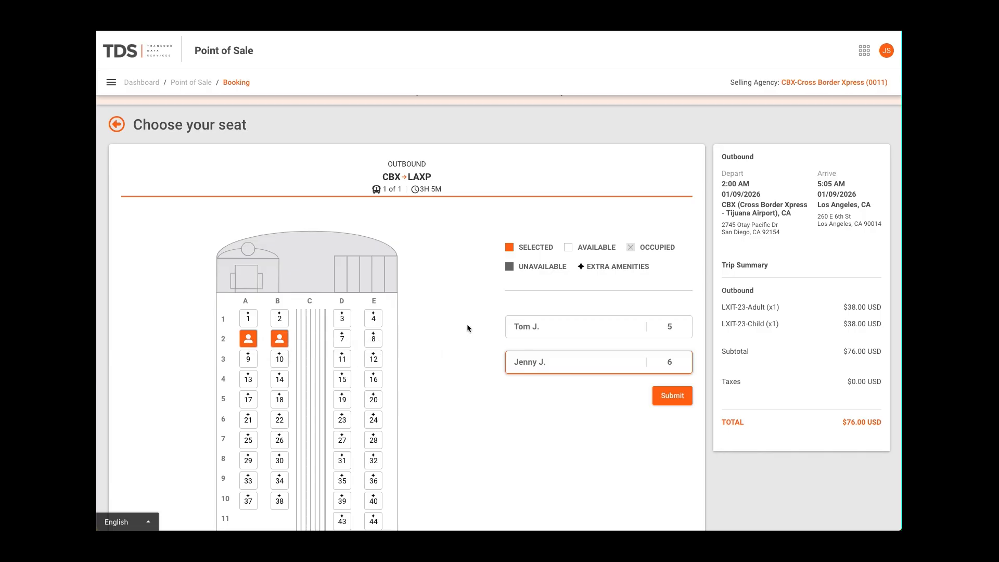
# Submit the seat choices and view the cash and offline bank card payment options
pyautogui.click(673, 397)
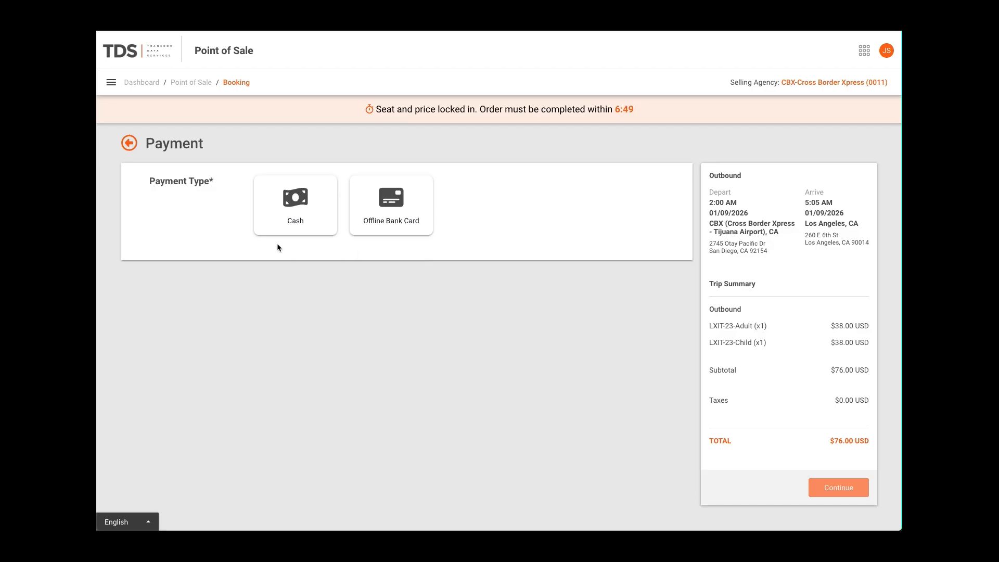
pyautogui.click(293, 223)
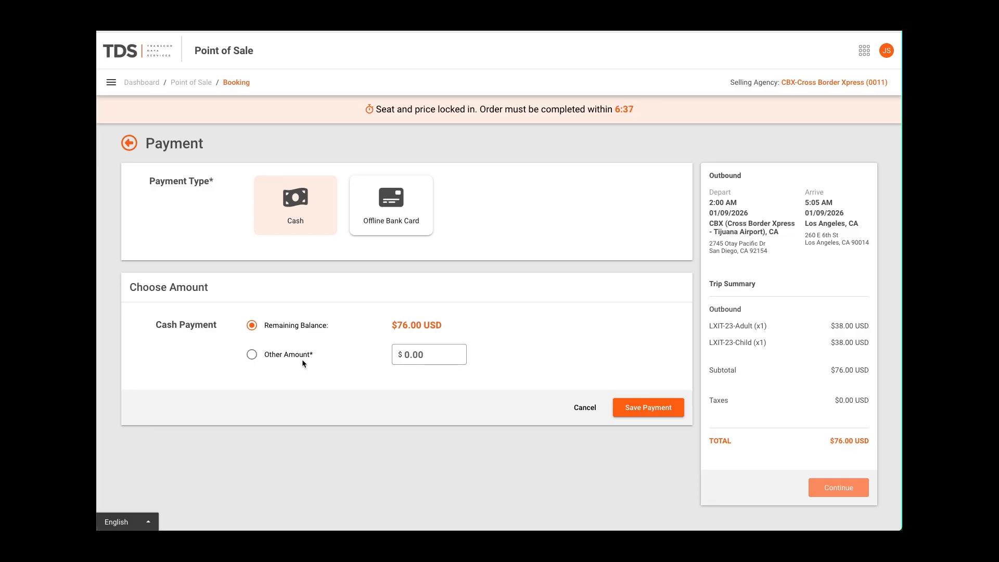
pyautogui.click(383, 205)
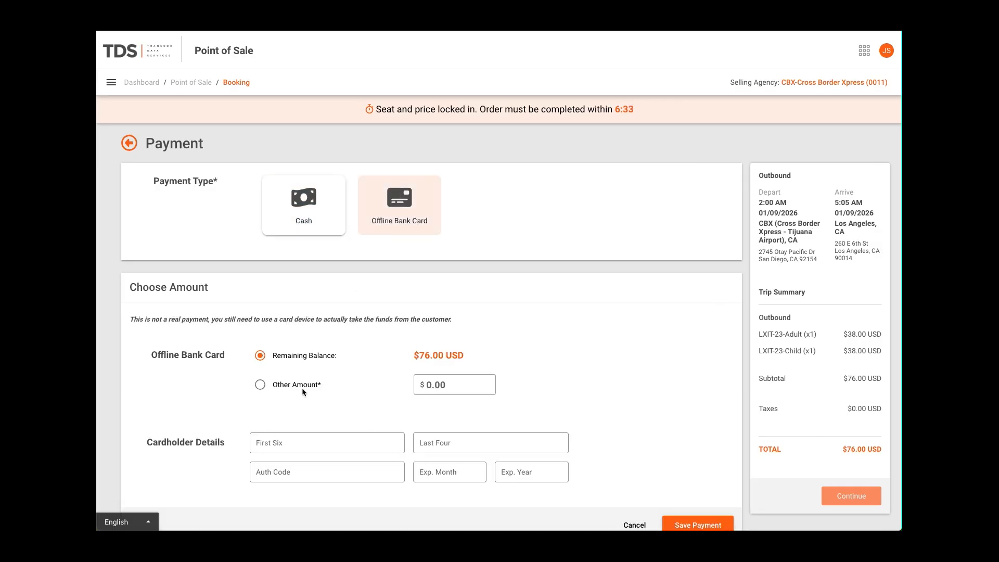
# Save a partial cash payment of $10.00 for the order
pyautogui.click(307, 206)
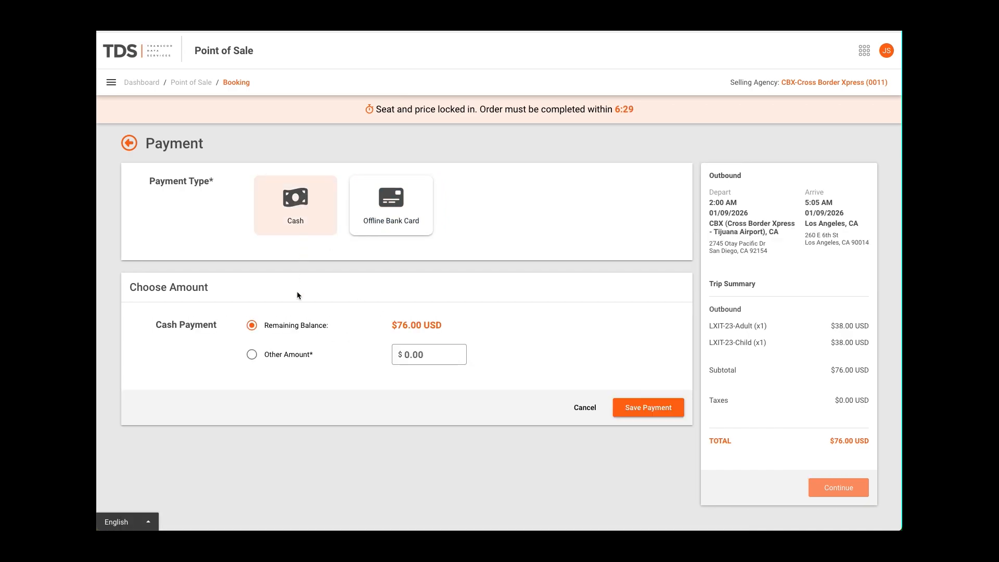
pyautogui.click(252, 354)
pyautogui.click(403, 355)
pyautogui.write('10')
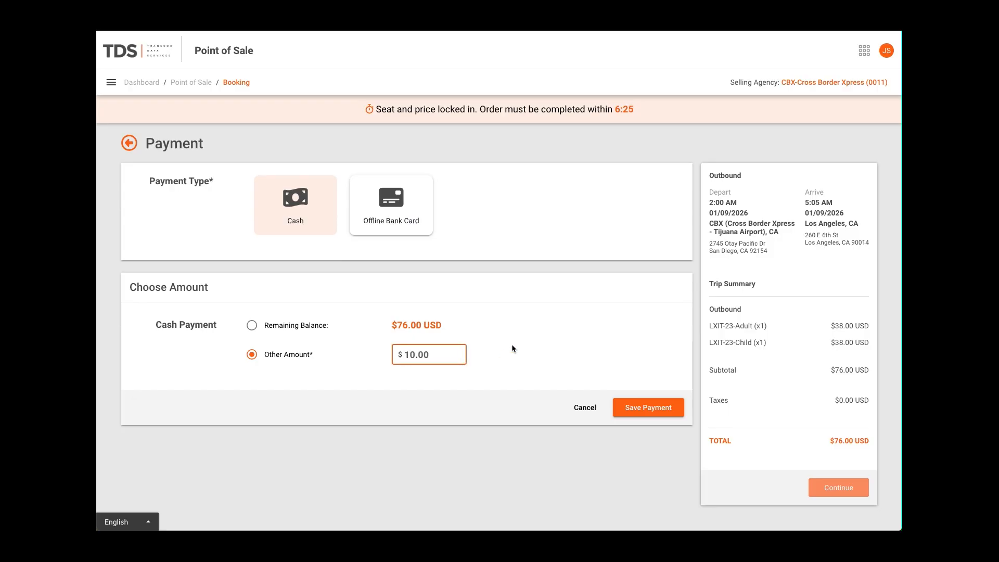
pyautogui.click(645, 409)
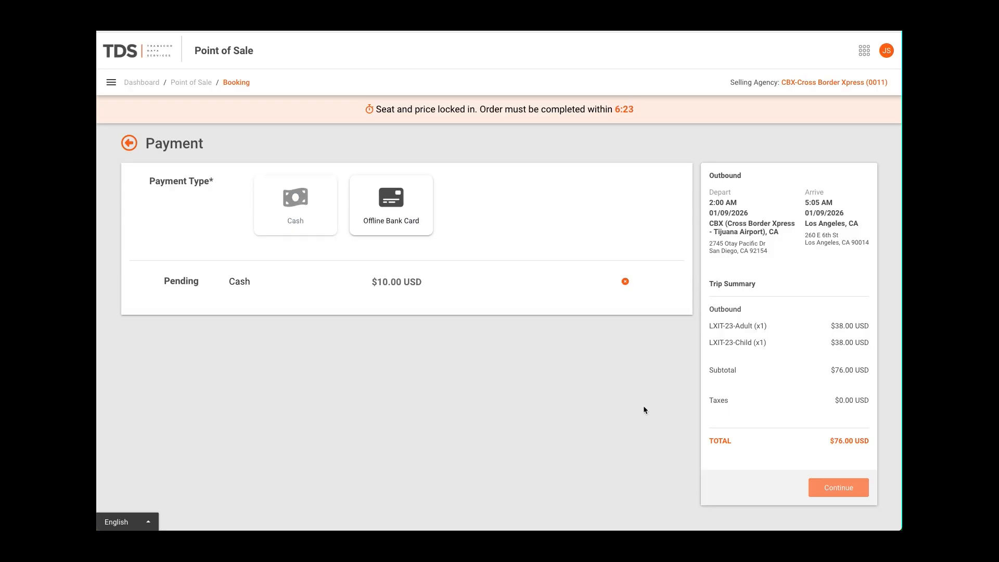
# Choose offline bank card for the remaining balance and enter the card's first six digits, last four digits and authorization code
pyautogui.click(398, 205)
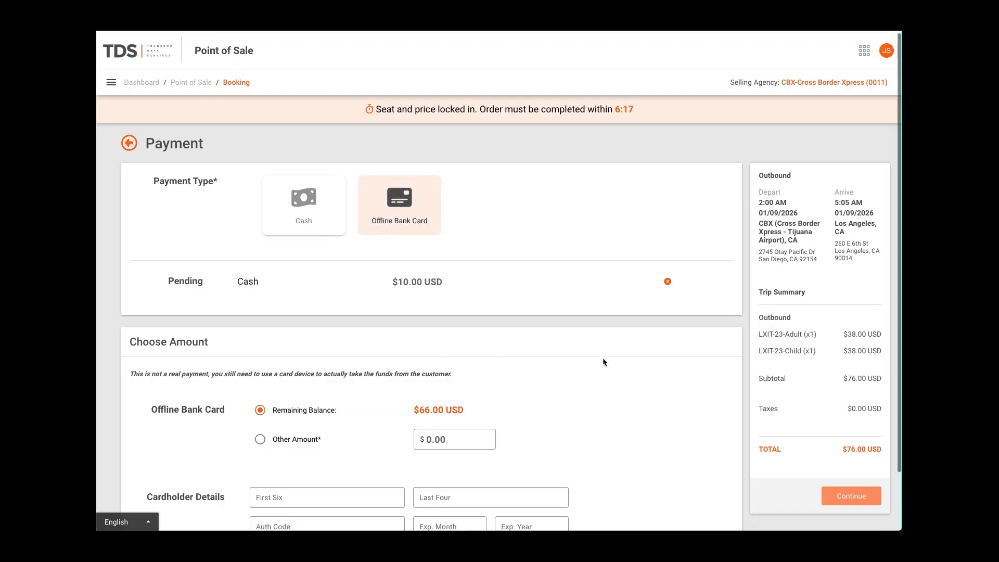
pyautogui.scroll(-2, 602, 362)
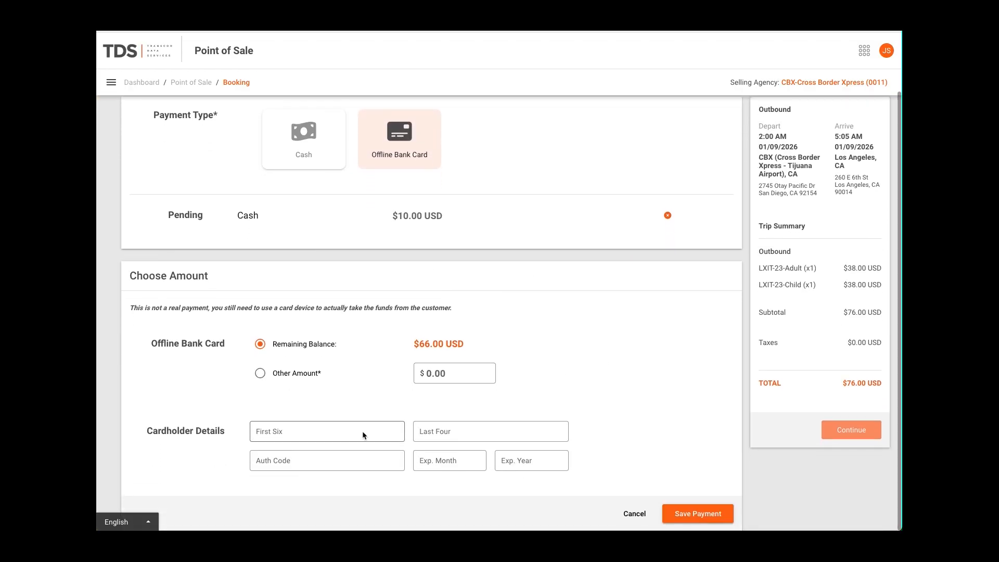
pyautogui.click(263, 435)
pyautogui.write('123456')
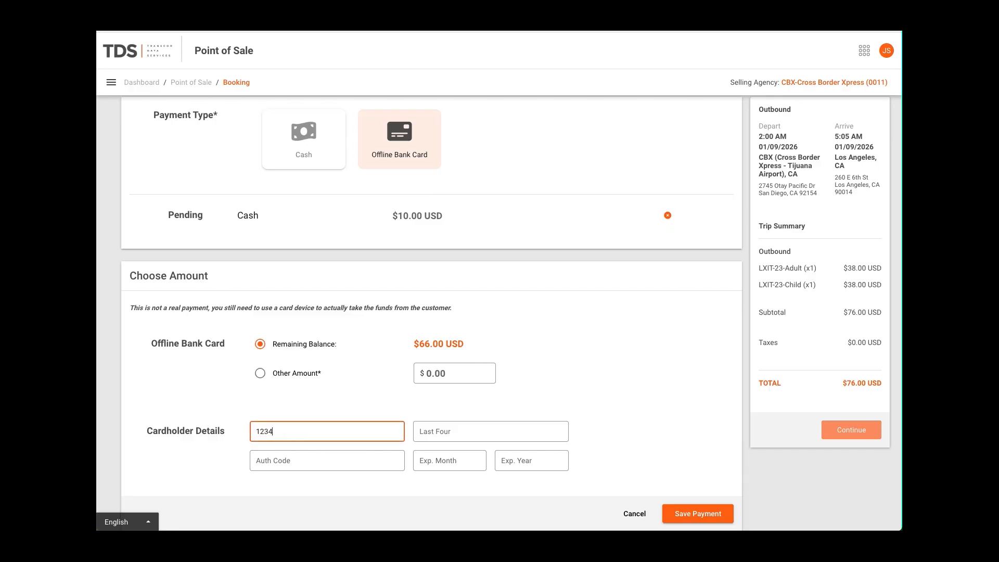
pyautogui.click(420, 432)
pyautogui.write('1234')
pyautogui.click(267, 462)
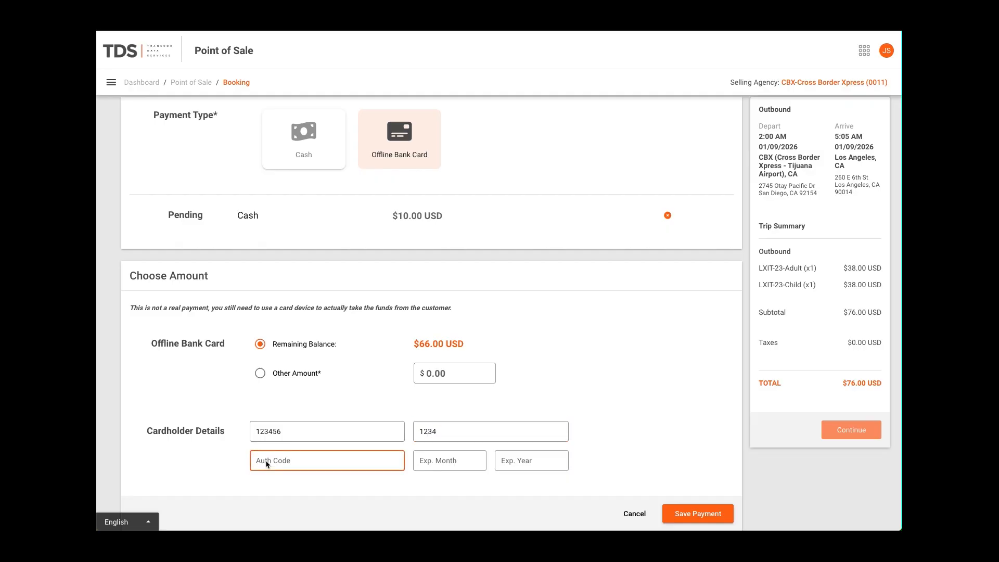
pyautogui.write('AB1223')
# Enter the card's expiration month and year and save the offline bank card payment
pyautogui.click(448, 465)
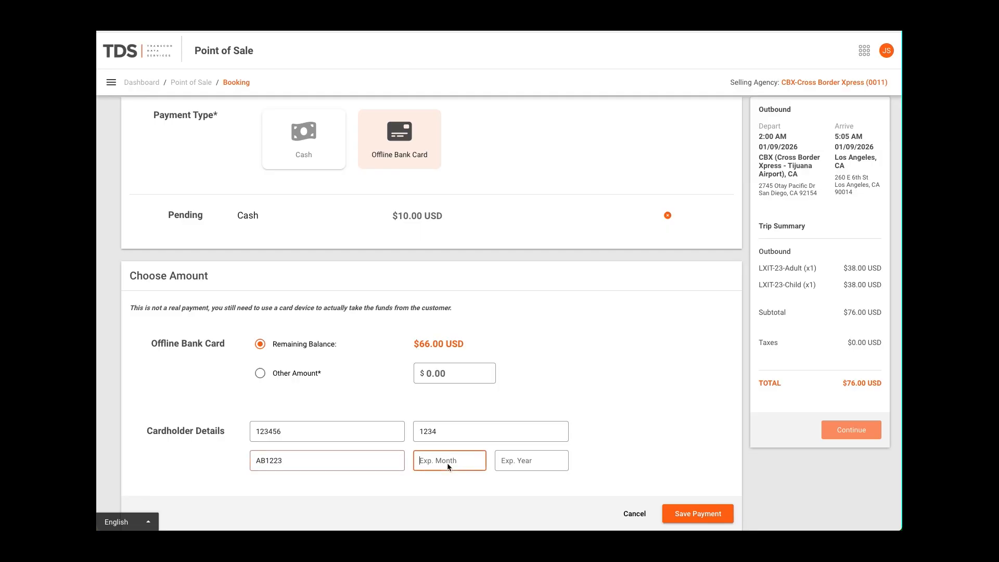
pyautogui.write('12')
pyautogui.click(553, 462)
pyautogui.write('26')
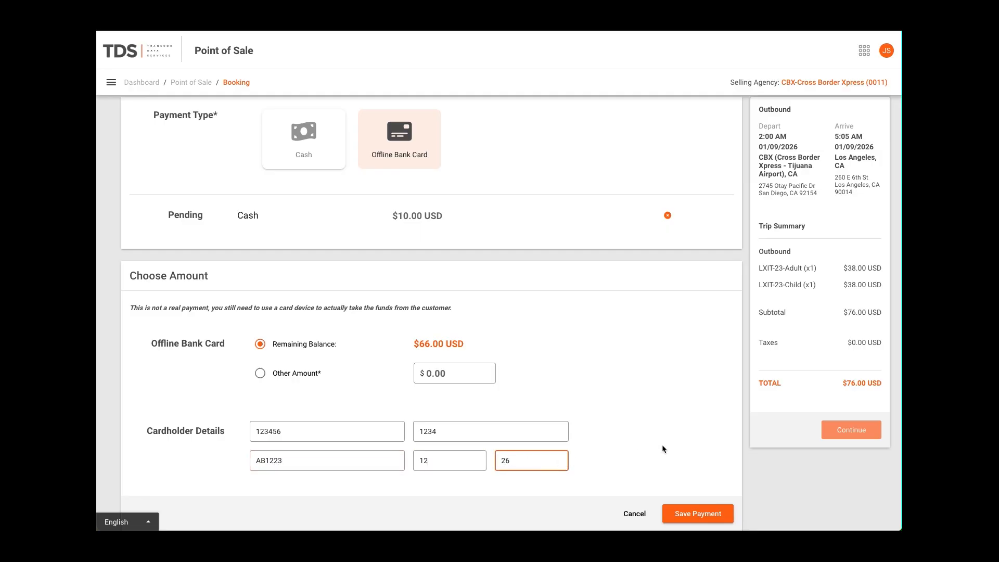
pyautogui.click(715, 514)
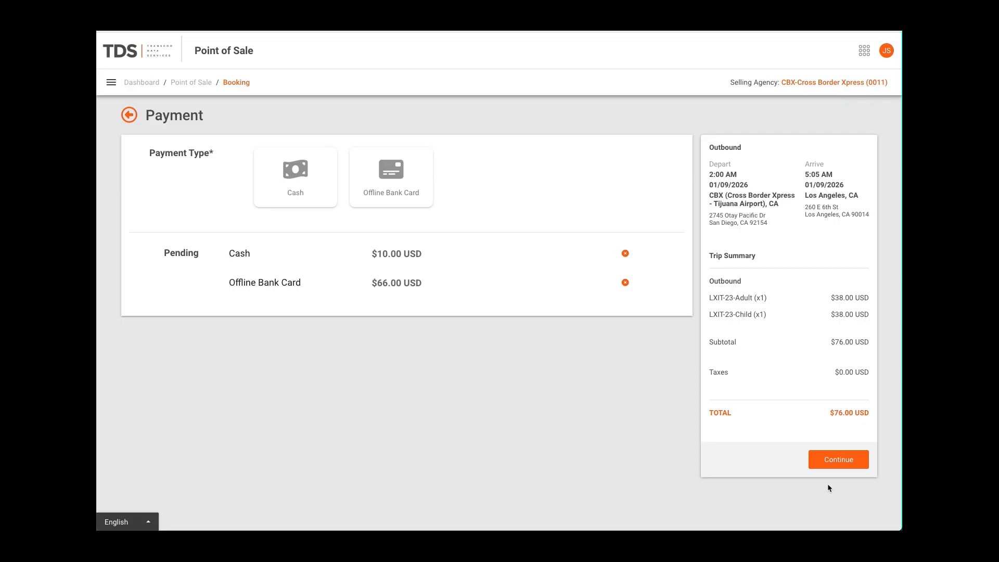
# Complete the order with both pending payments and review the payment summary in the order details
pyautogui.click(849, 459)
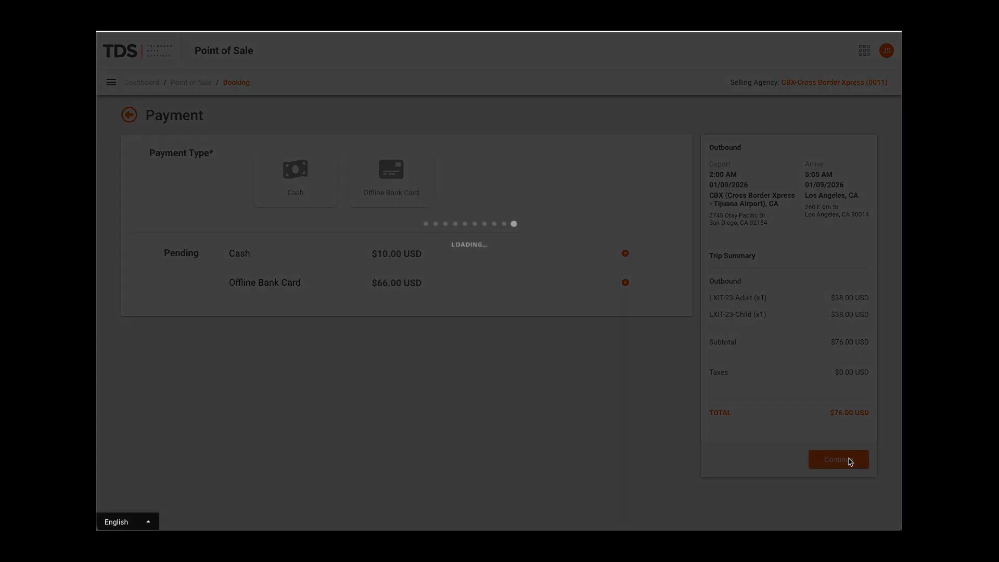
pyautogui.scroll(-10, 653, 114)
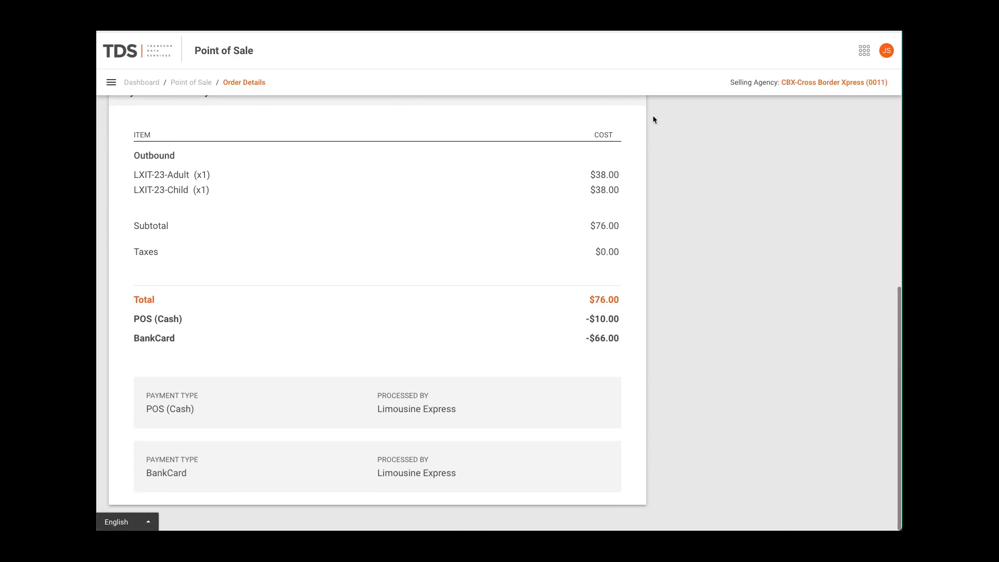
# View the outbound trip's full itinerary for schedule LXUS 3004 from the order details and close it
pyautogui.scroll(4, 652, 117)
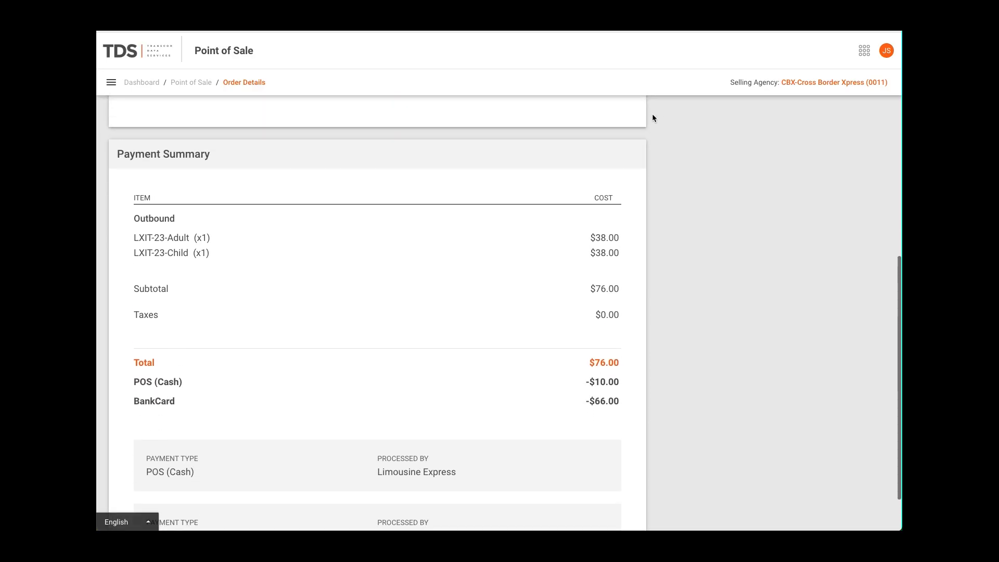
pyautogui.scroll(5, 652, 118)
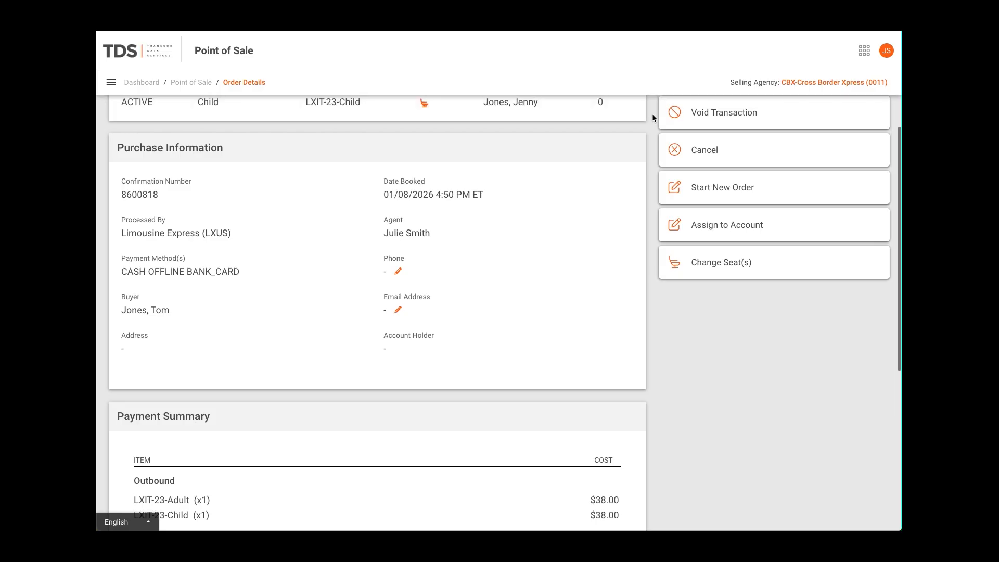
pyautogui.scroll(3, 652, 114)
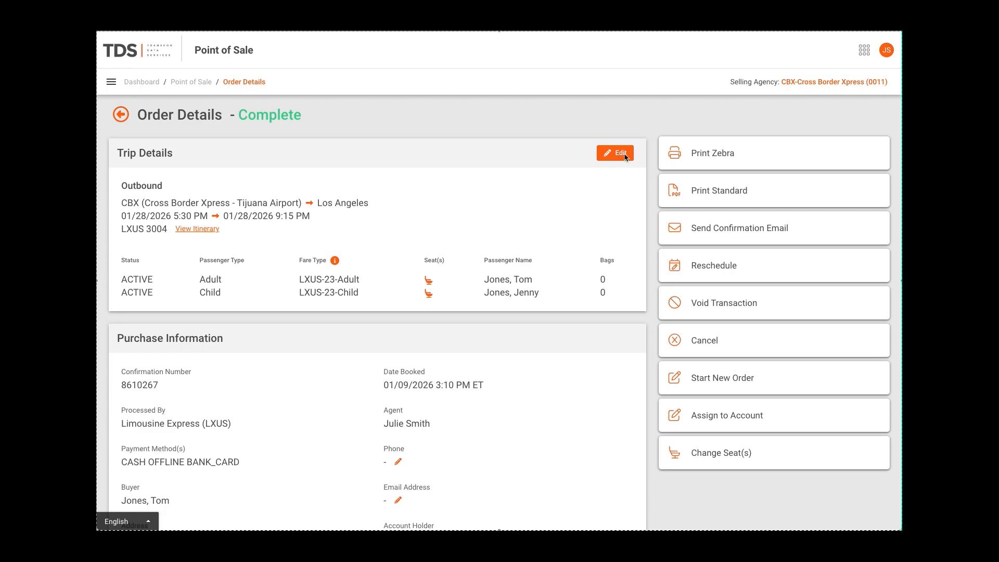
pyautogui.click(198, 229)
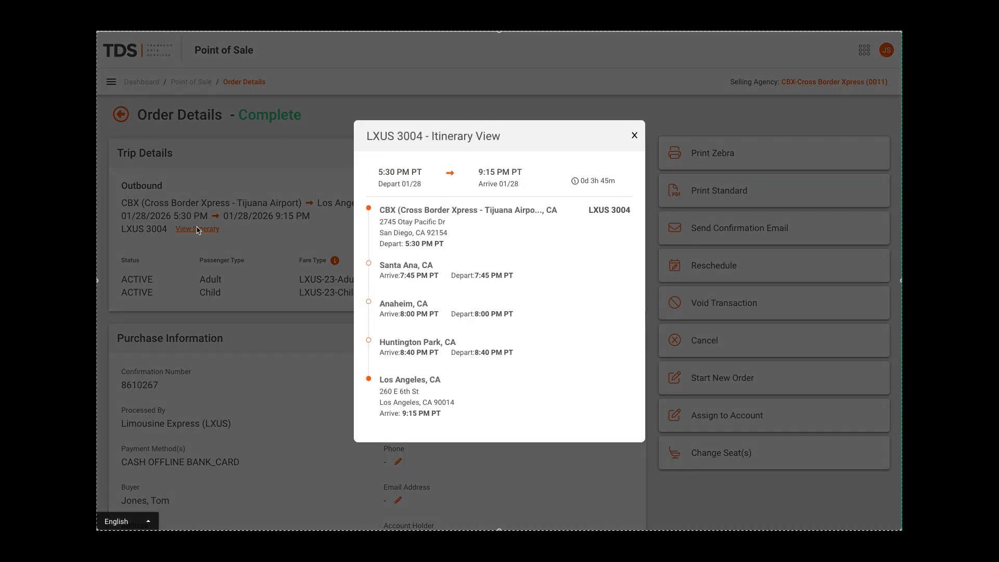
pyautogui.click(634, 136)
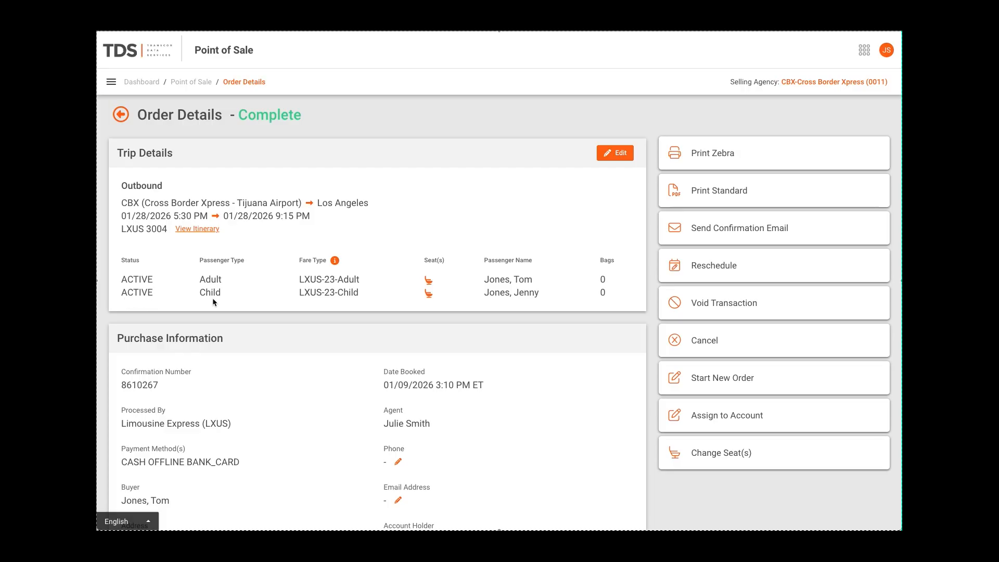
# Check the adult and child fare type descriptions and the adult passenger's outbound seat selection
pyautogui.moveTo(335, 279)
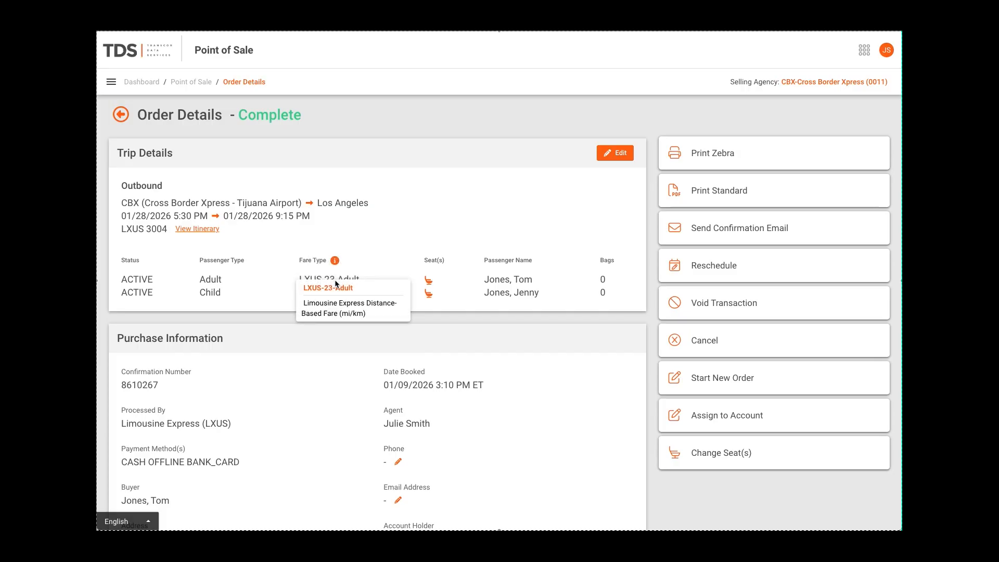
pyautogui.moveTo(336, 297)
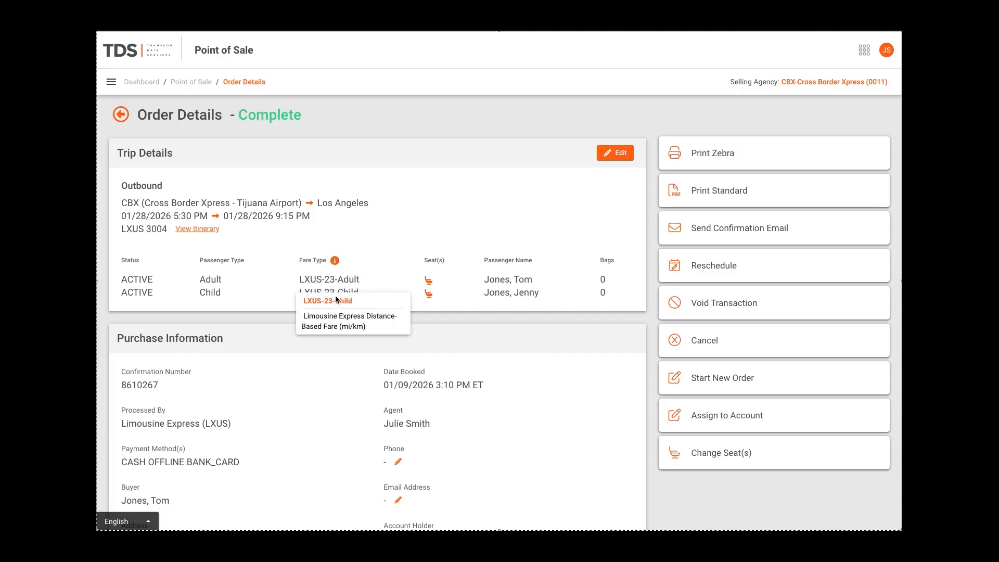
pyautogui.click(429, 284)
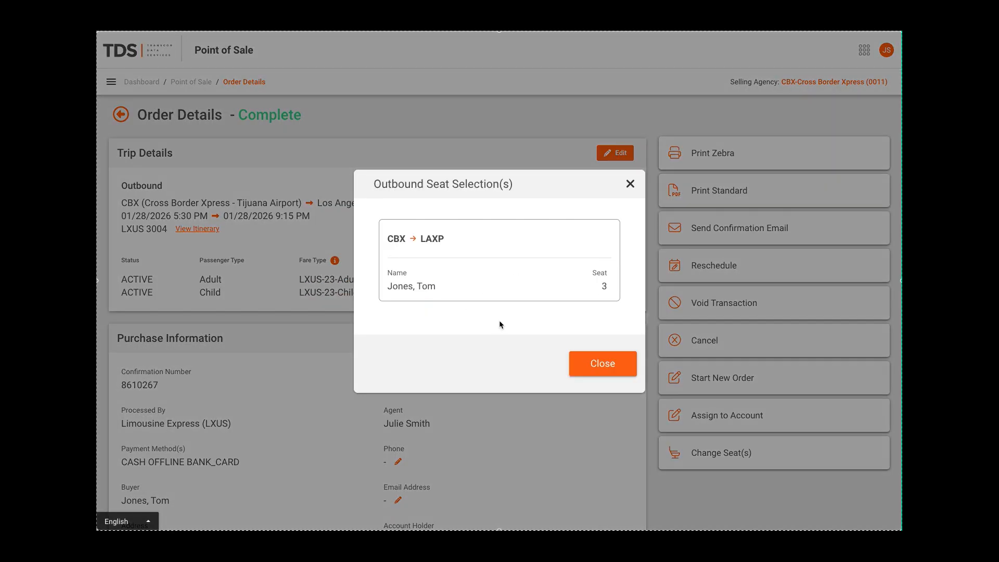
pyautogui.click(592, 364)
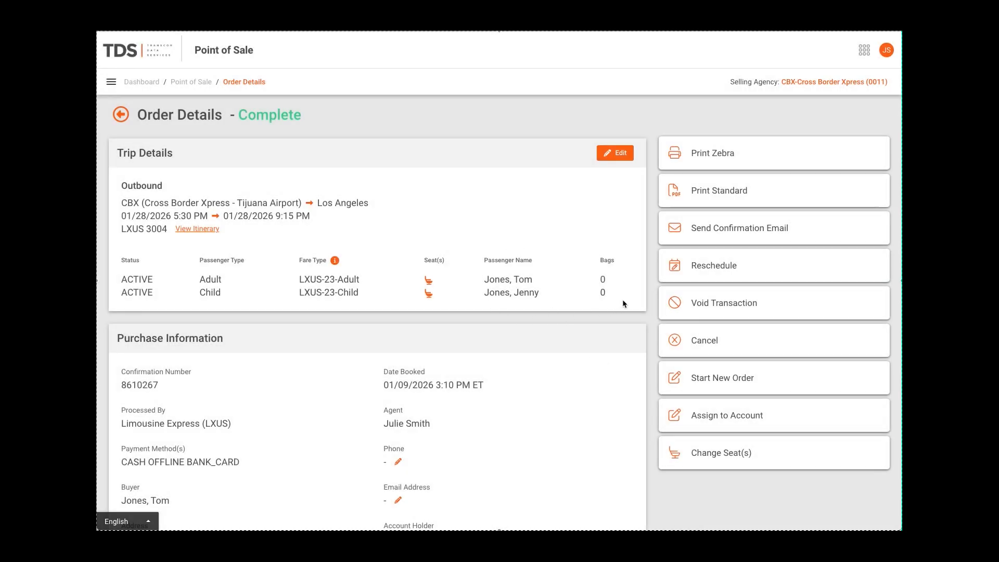
# Open the passenger names in the trip details for editing and save the trip details
pyautogui.click(618, 153)
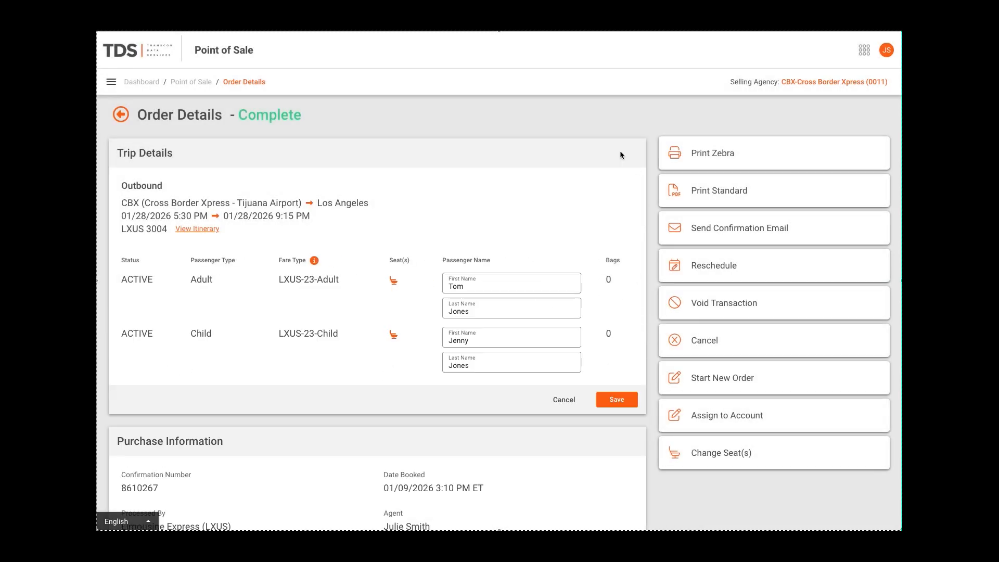
pyautogui.doubleClick(471, 292)
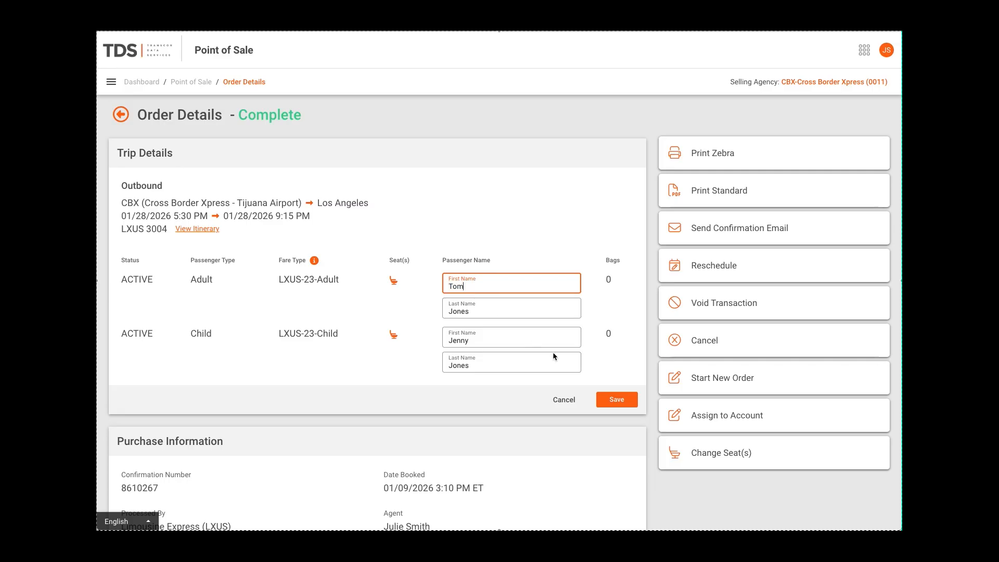
pyautogui.click(616, 400)
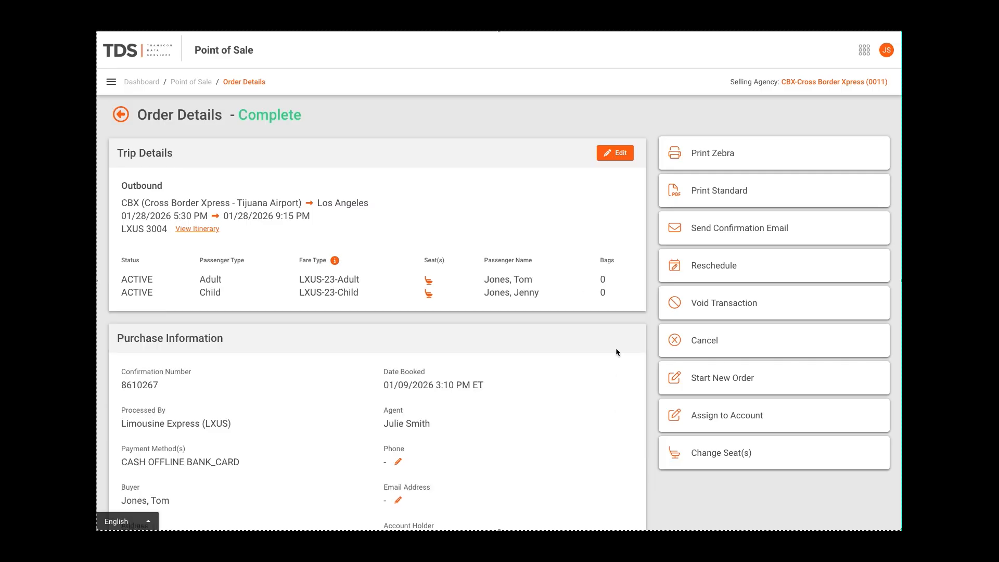
# Review the order's purchase information and payment summary, including the cash and bank card payments
pyautogui.scroll(-3, 616, 348)
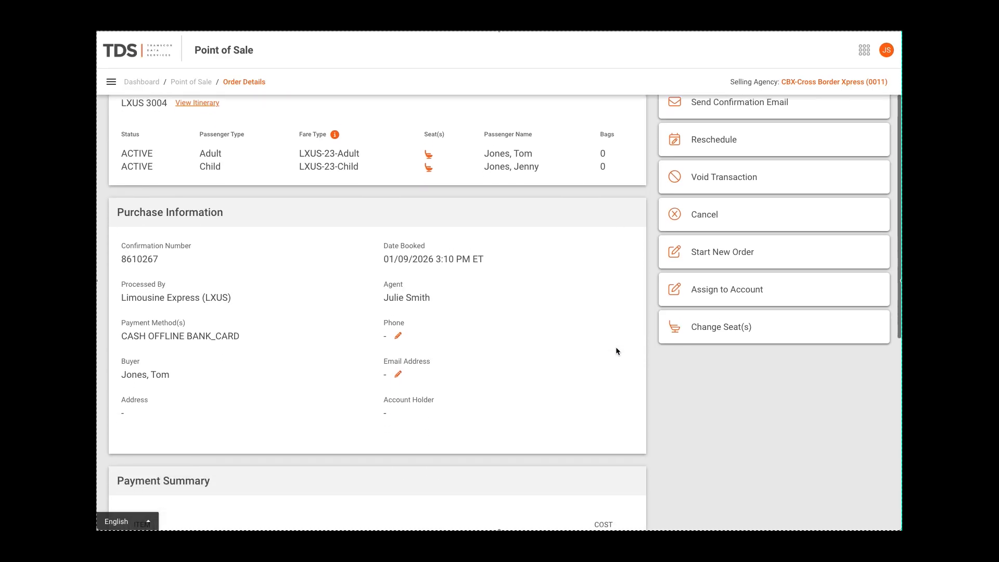
pyautogui.scroll(-1, 616, 348)
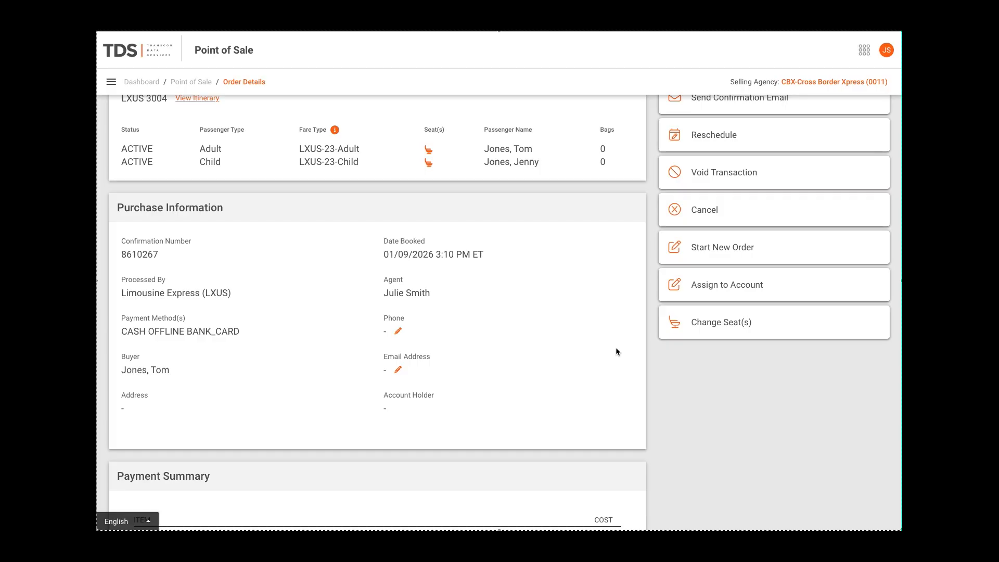
pyautogui.scroll(-2, 616, 351)
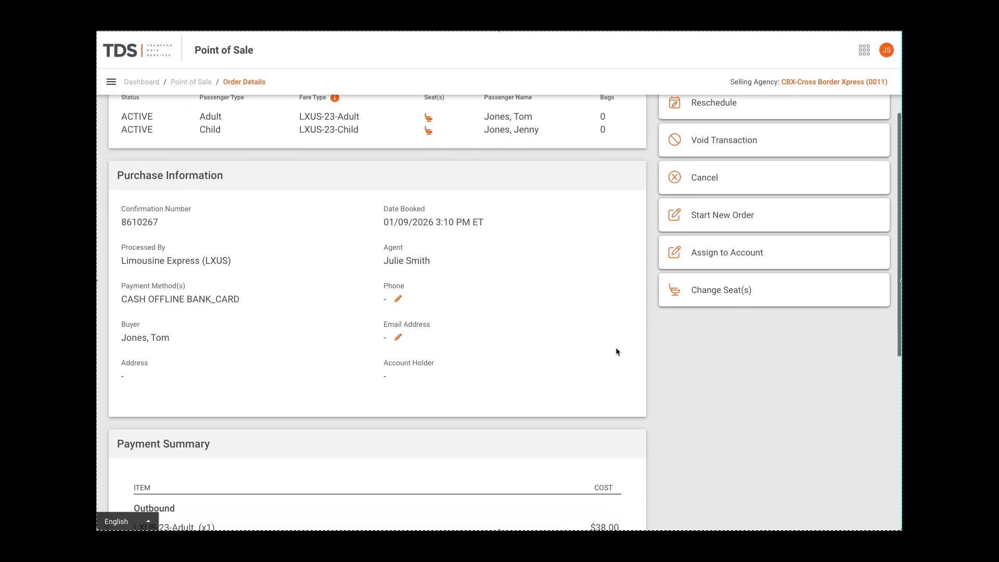
pyautogui.scroll(-5, 616, 352)
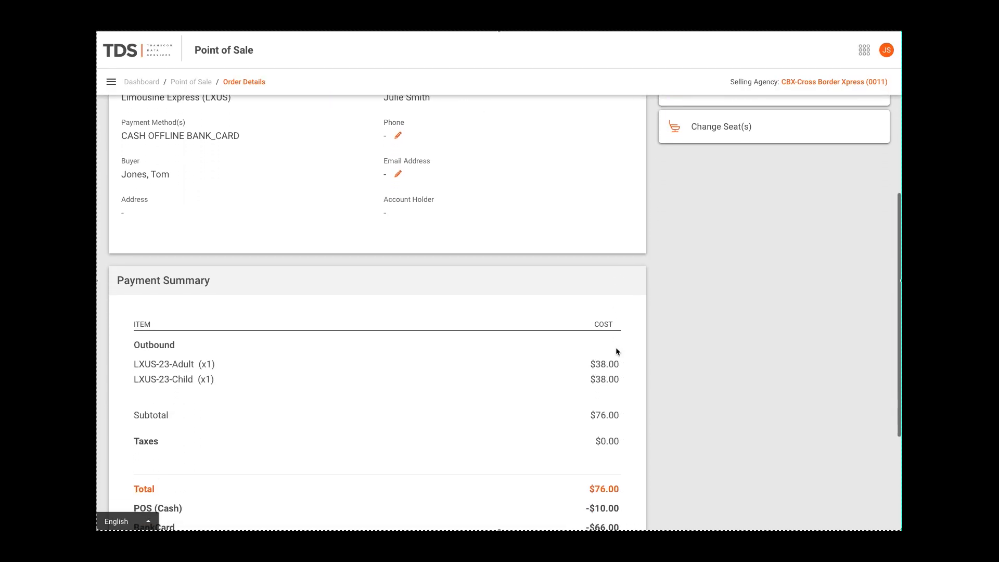
pyautogui.scroll(-3, 616, 352)
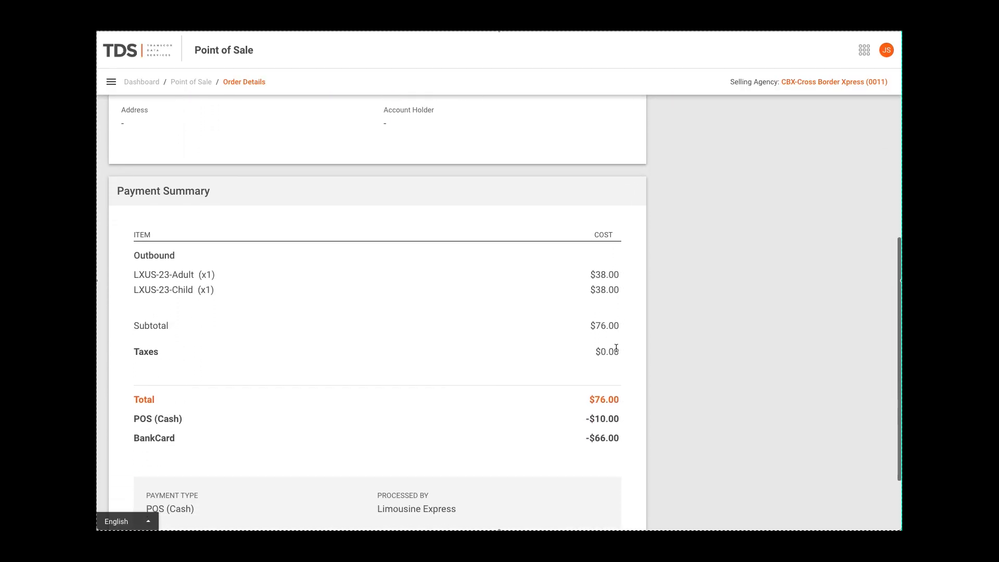
pyautogui.scroll(-3, 616, 348)
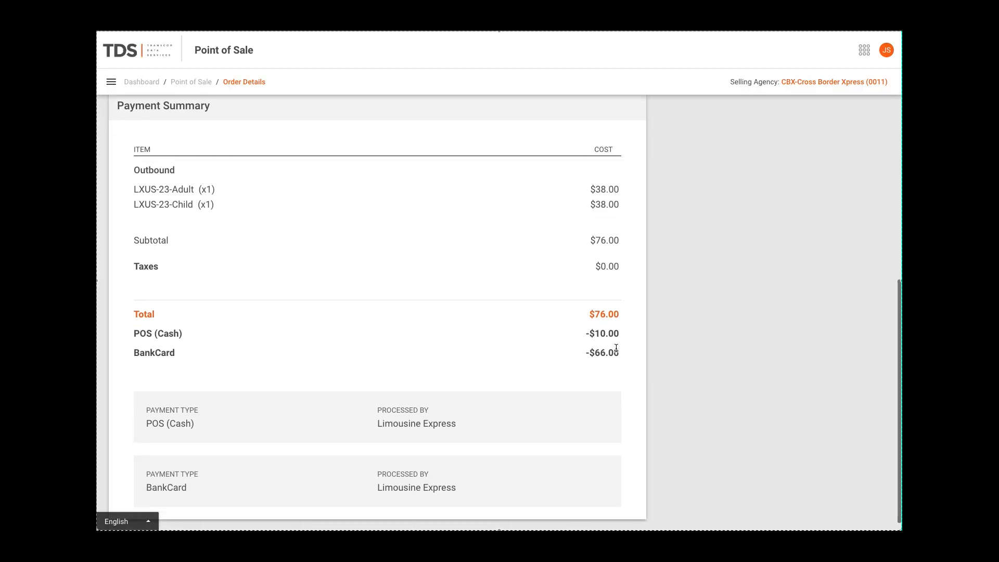
# Preview the standard boarding pass printout for the order and cancel printing
pyautogui.scroll(10, 616, 348)
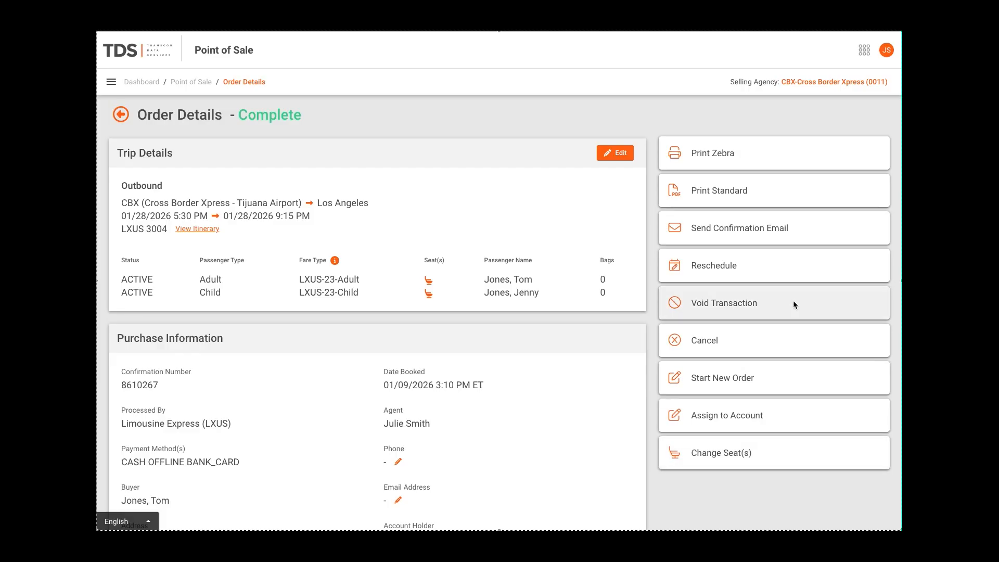
pyautogui.click(731, 195)
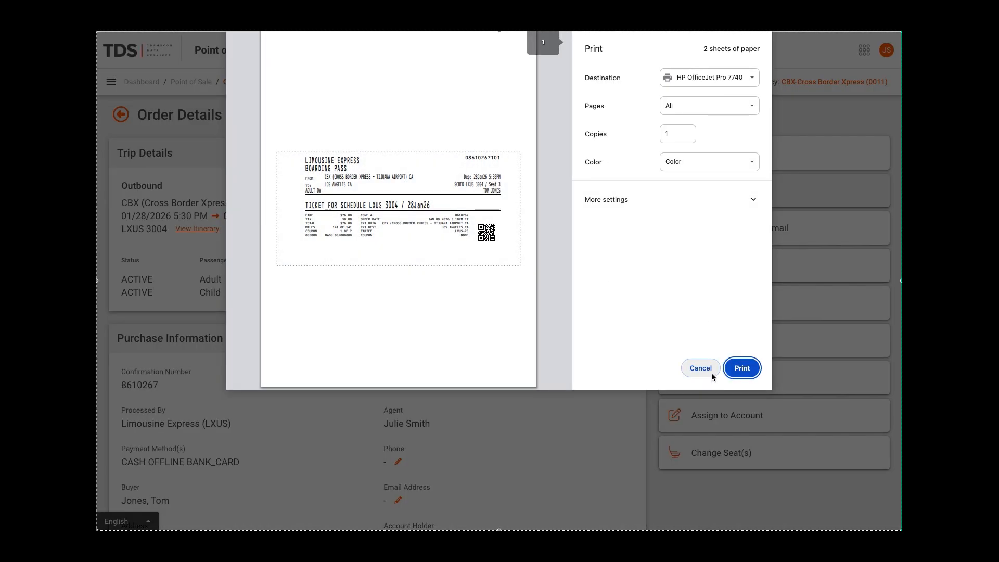
pyautogui.click(702, 369)
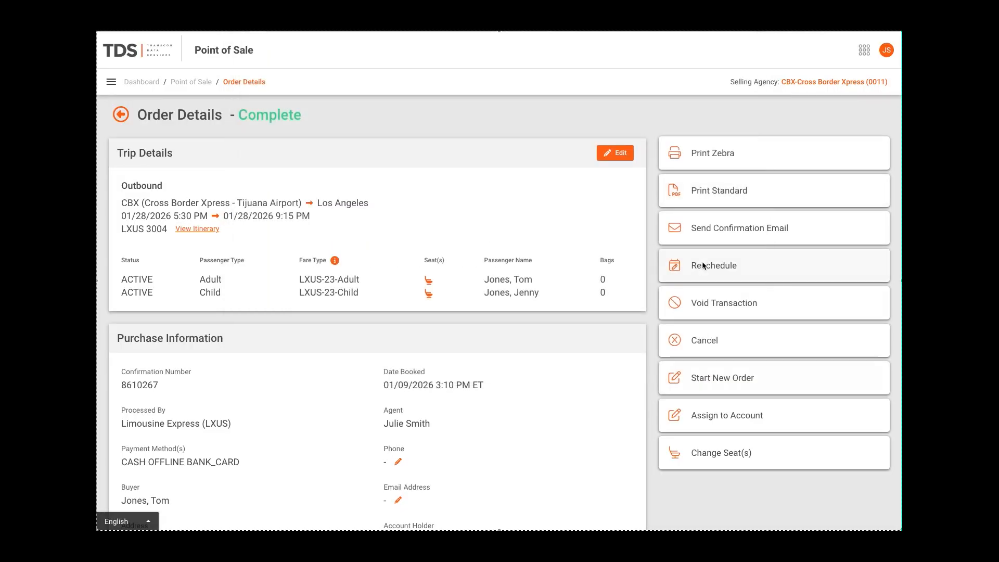
# Send the order's confirmation email to the recipient's saved e-mail address
pyautogui.click(700, 235)
pyautogui.click(447, 281)
pyautogui.press('Down')
pyautogui.press('Return')
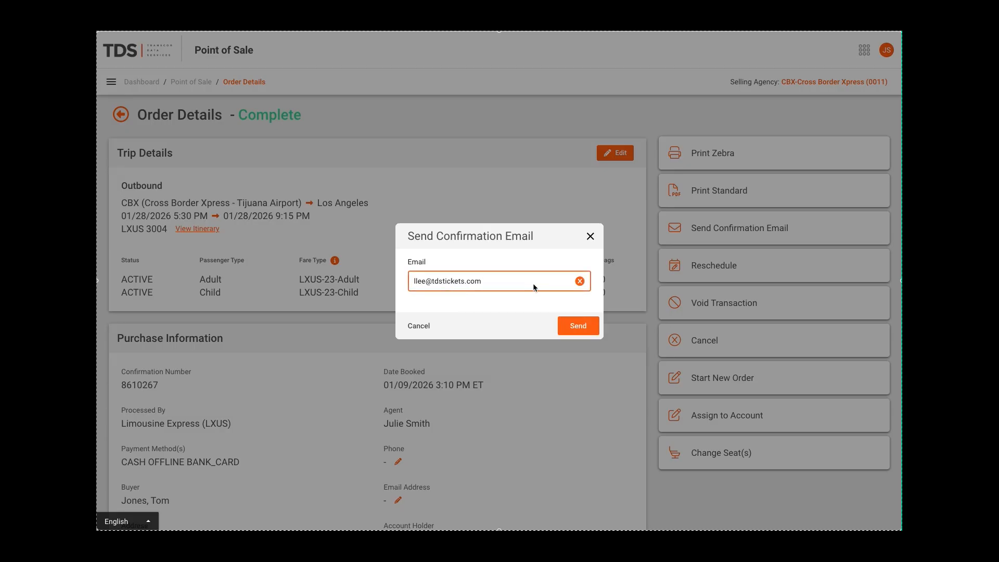
pyautogui.click(581, 328)
pyautogui.click(587, 233)
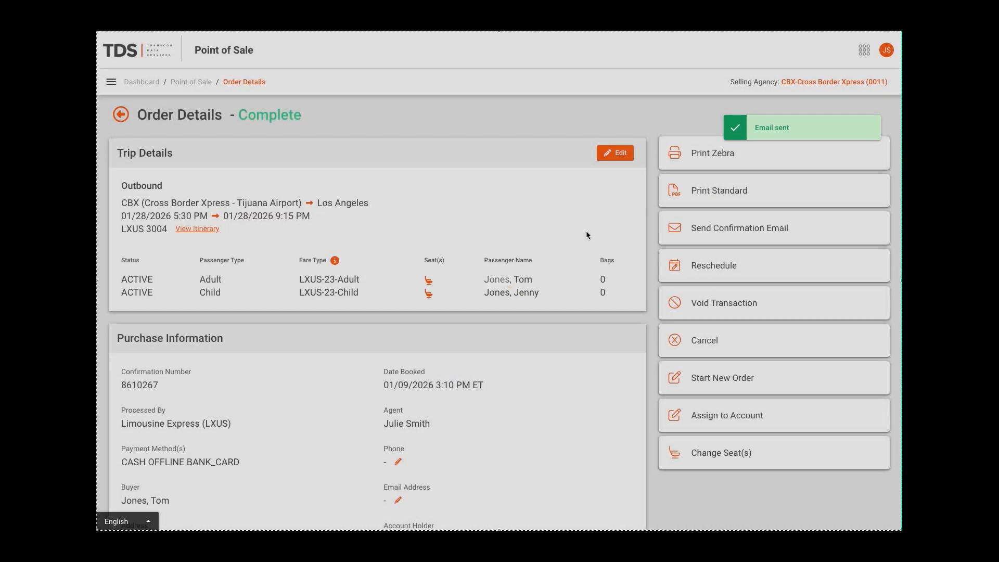
# Start rescheduling the order and set the new travel date to 01/21/2026
pyautogui.click(757, 265)
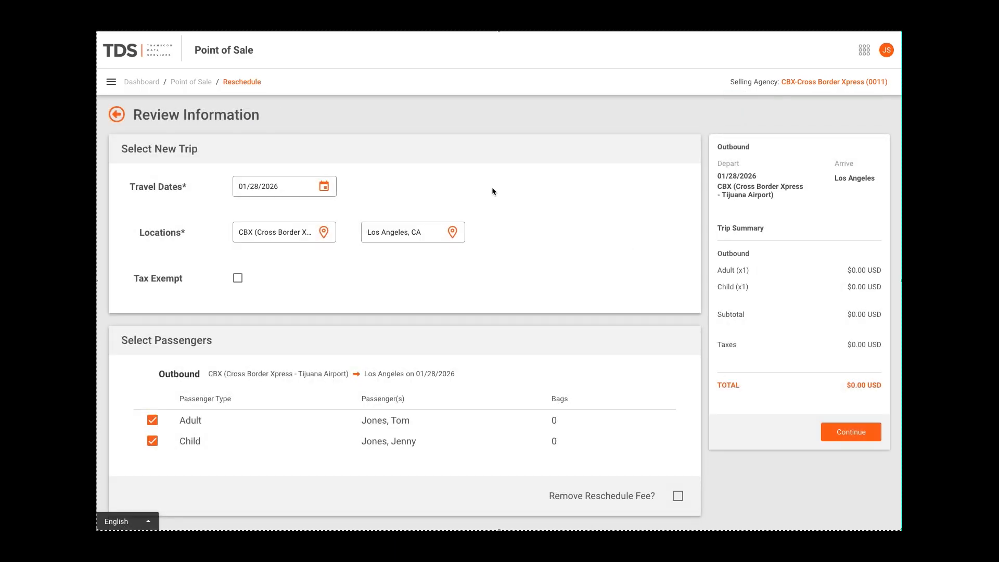
pyautogui.click(325, 188)
pyautogui.click(286, 305)
# Try deselecting and reselecting the adult passenger, and request removal of the reschedule fee, dismissing the manager override
pyautogui.scroll(-1, 566, 353)
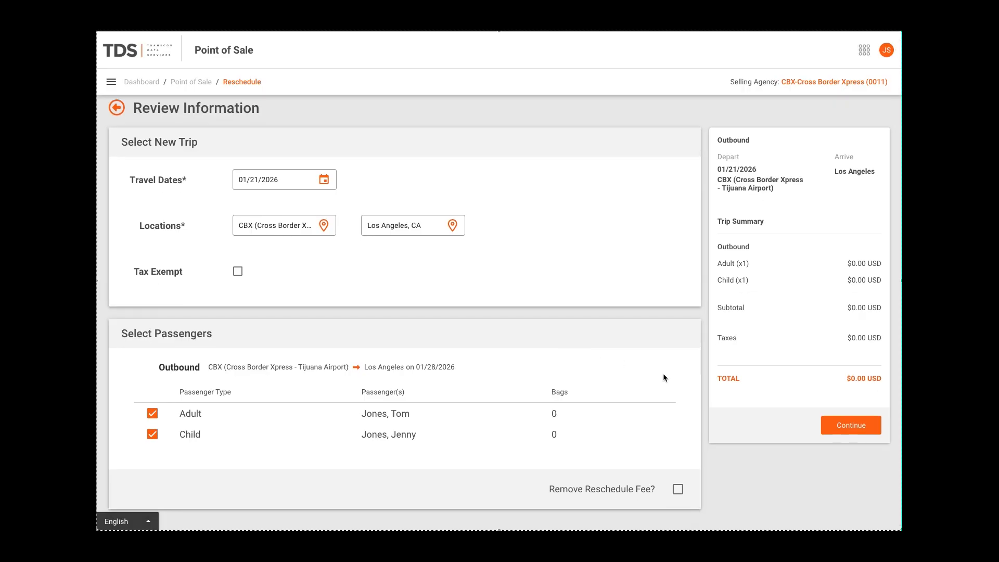
pyautogui.click(151, 415)
pyautogui.click(150, 414)
pyautogui.click(679, 490)
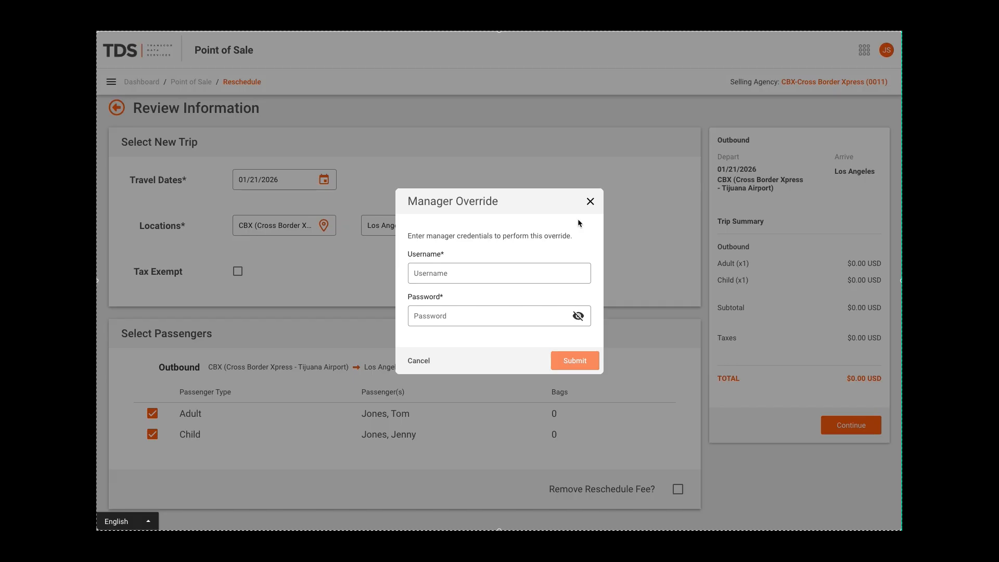
pyautogui.click(590, 202)
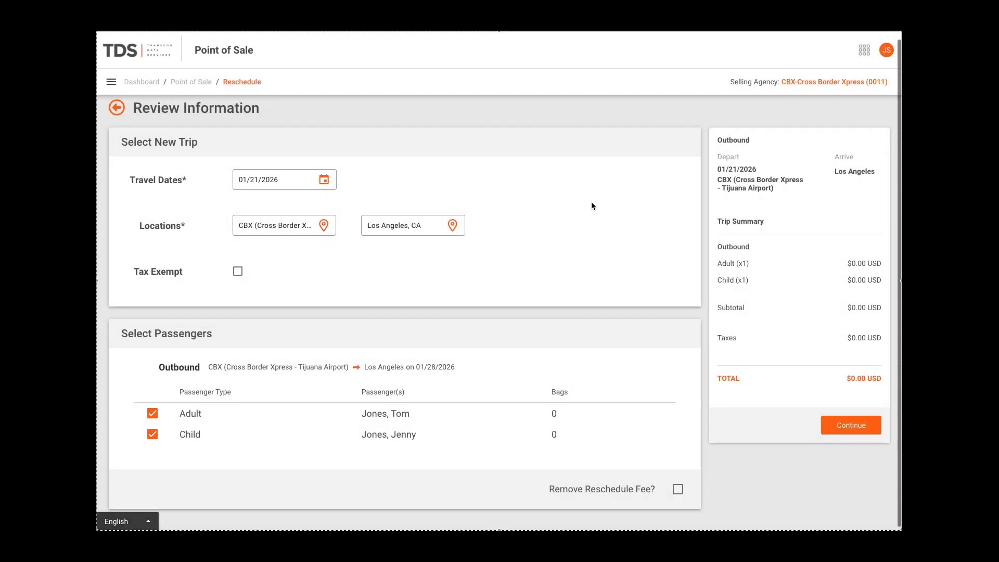
# Choose the 8:30 AM departure on schedule LXUS 3001 with the LXUS-23-Adult and LXUS-23-Child fares
pyautogui.click(849, 430)
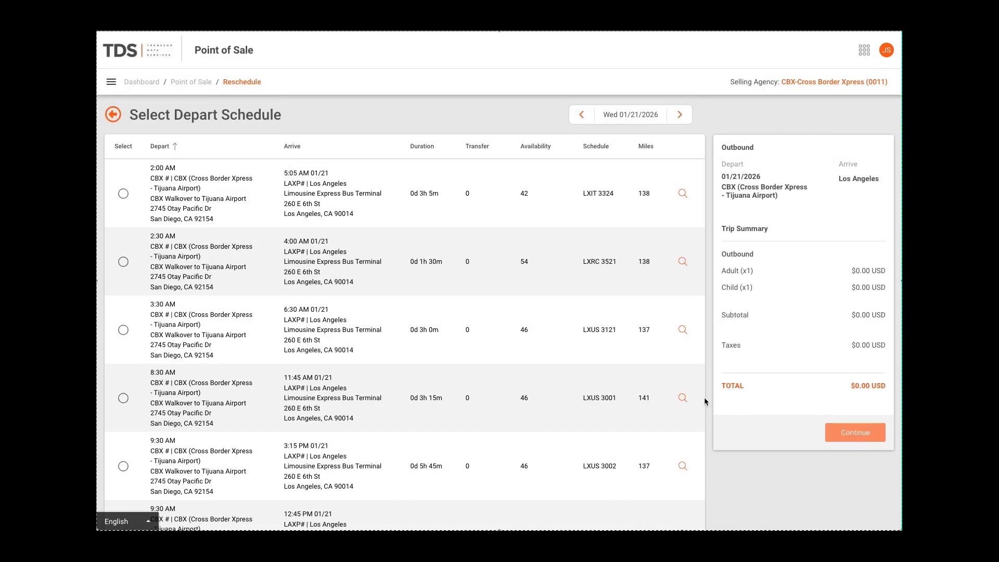
pyautogui.click(123, 398)
pyautogui.scroll(-4, 167, 386)
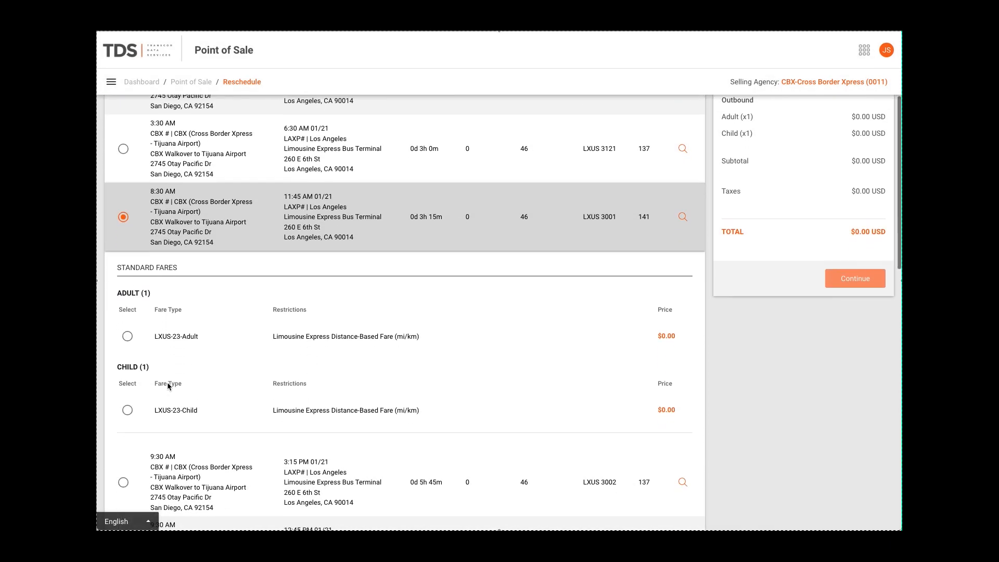
pyautogui.scroll(-1, 167, 386)
pyautogui.click(127, 294)
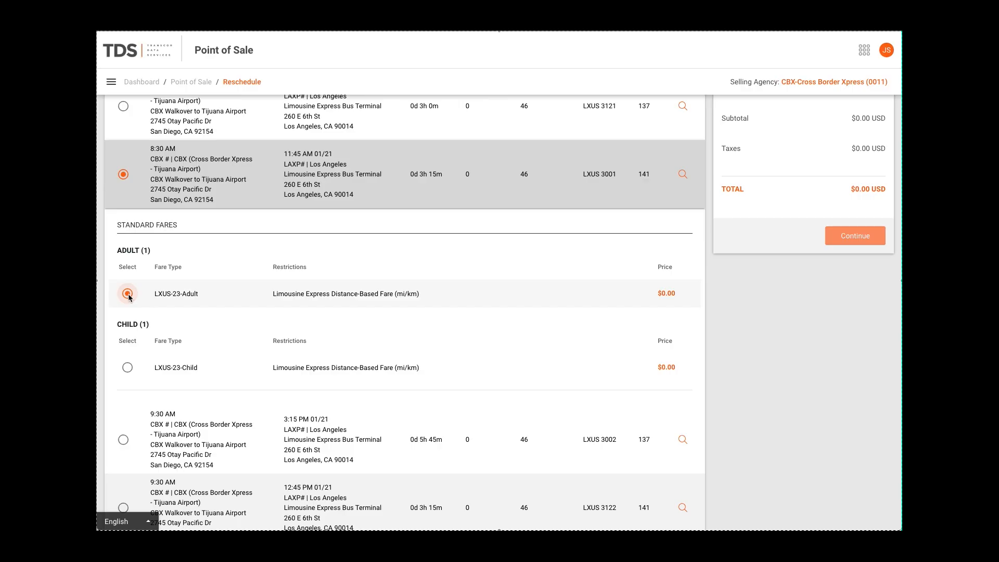
pyautogui.click(127, 367)
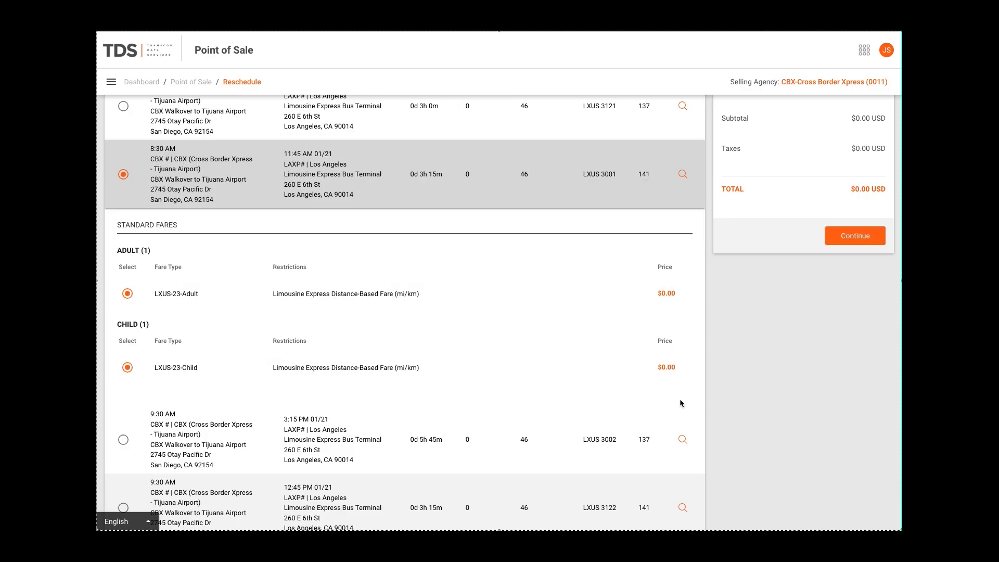
# Continue the rescheduled order as a guest to the passenger information
pyautogui.scroll(3, 750, 345)
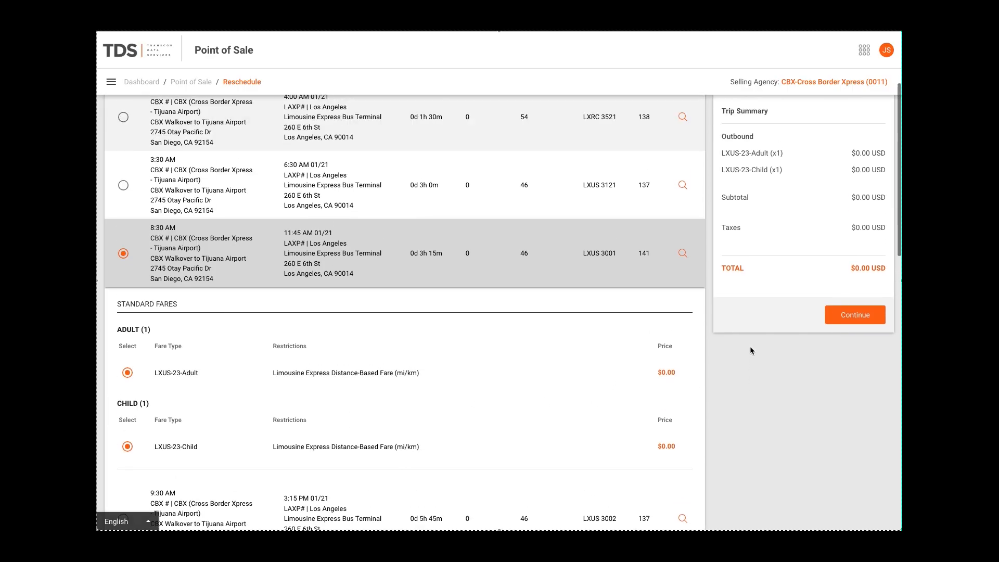
pyautogui.scroll(1, 750, 346)
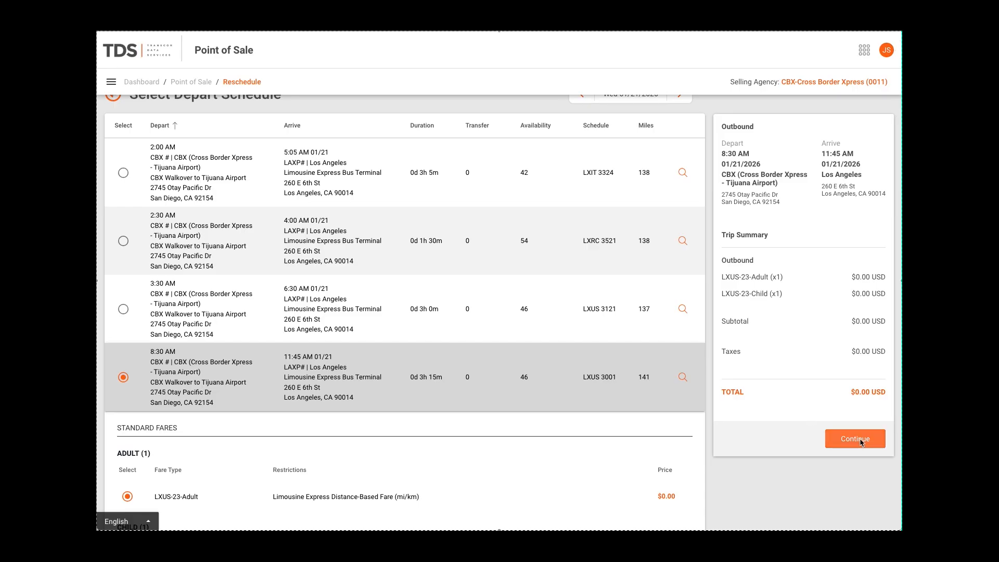
pyautogui.scroll(1, 860, 440)
pyautogui.click(859, 464)
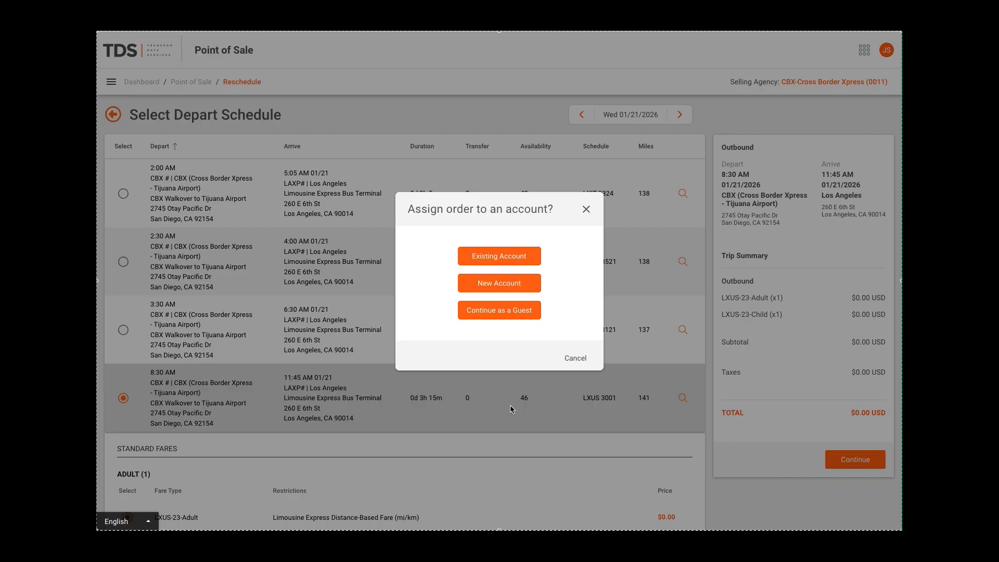
pyautogui.click(501, 311)
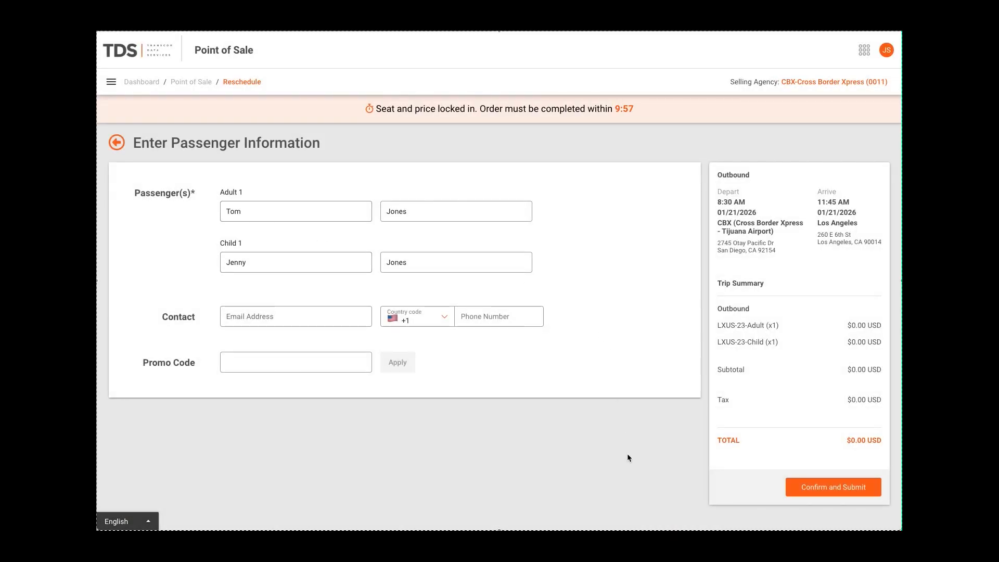
# Confirm the passenger information, assign seat 3 to the adult and seat 4 to the child, and submit the rescheduled order
pyautogui.click(829, 489)
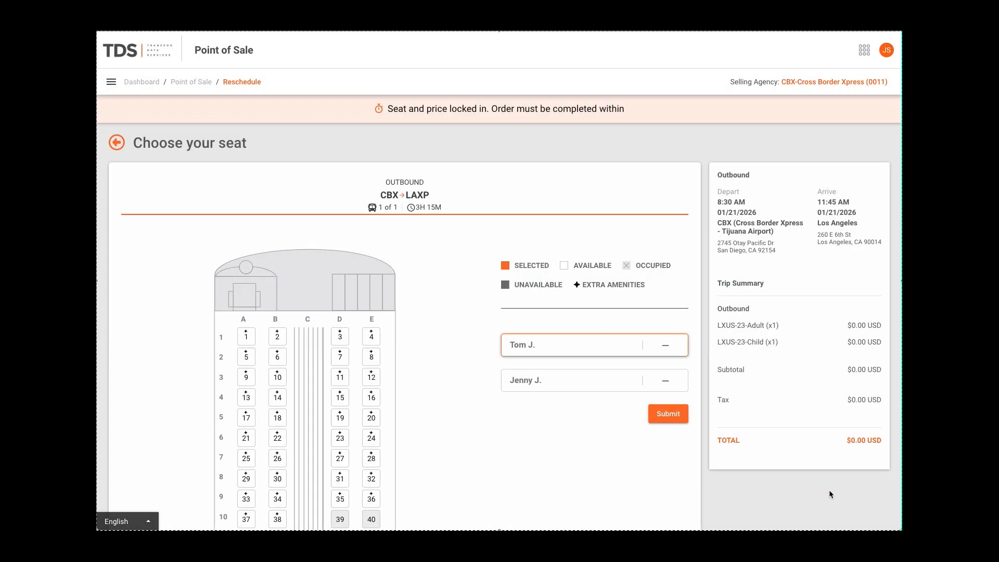
pyautogui.click(340, 337)
pyautogui.click(371, 337)
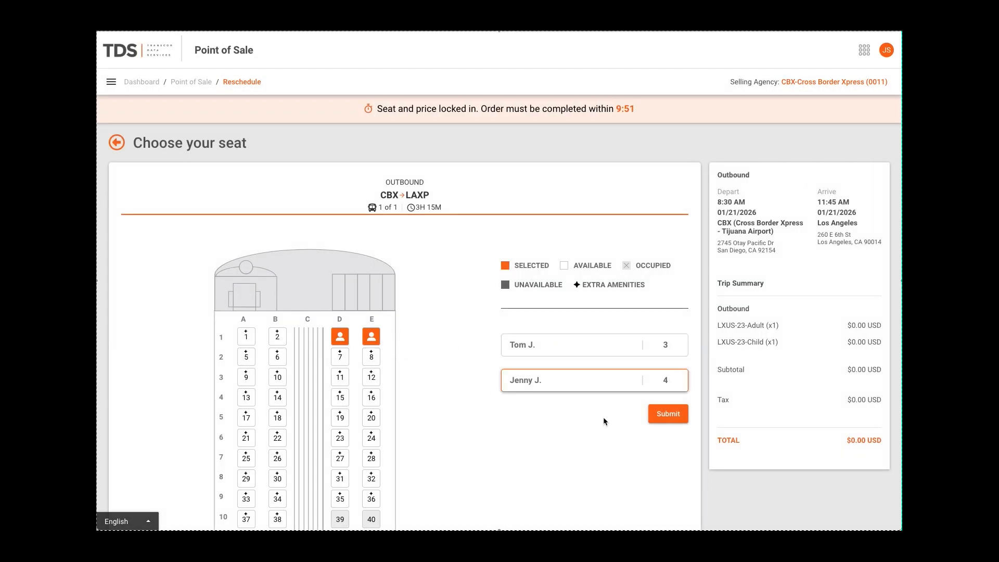
pyautogui.click(665, 415)
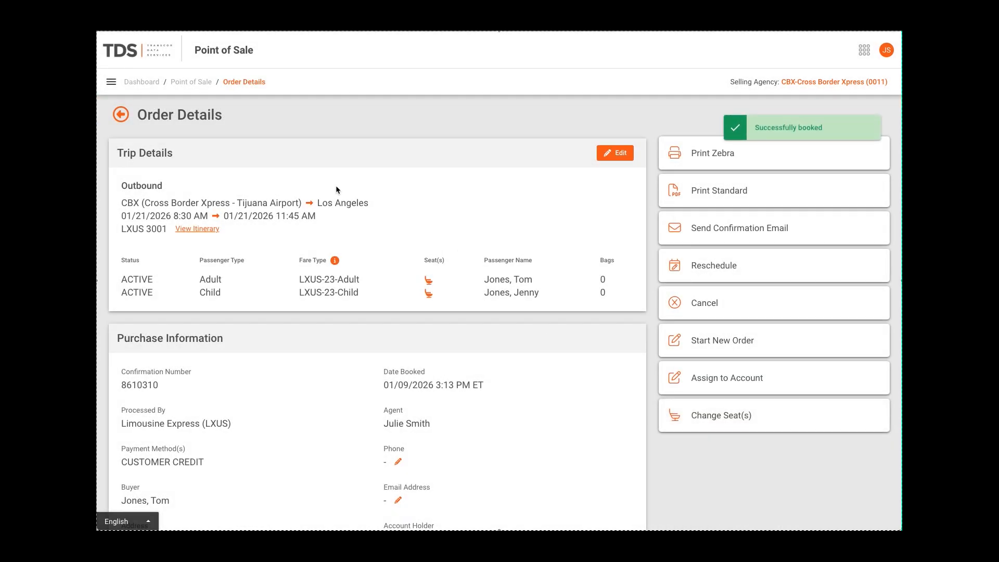
# Open the original 3:10 PM cash and bank card order from the transaction journal and follow the adult ticket's reissued link
pyautogui.click(190, 82)
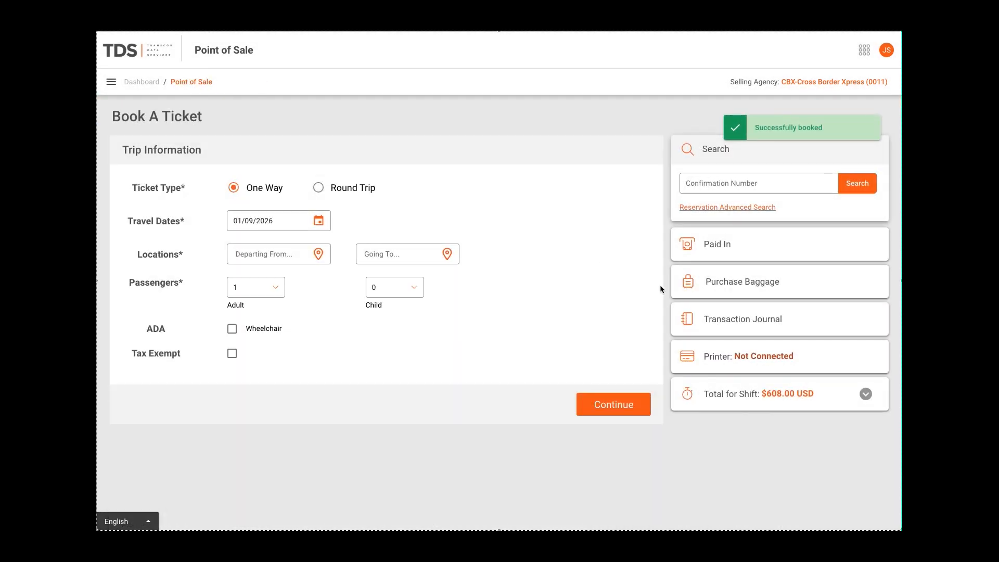
pyautogui.click(711, 319)
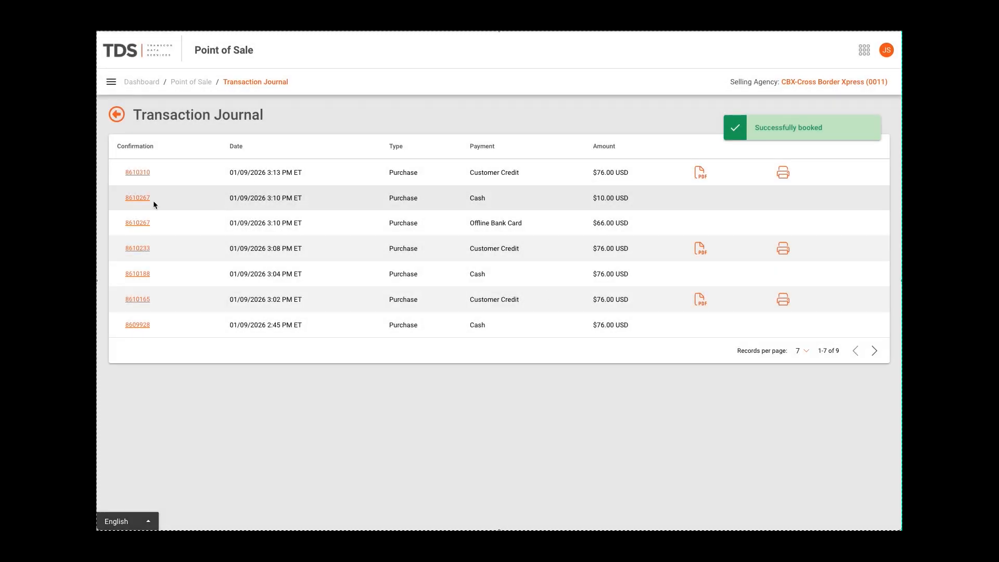
pyautogui.click(137, 199)
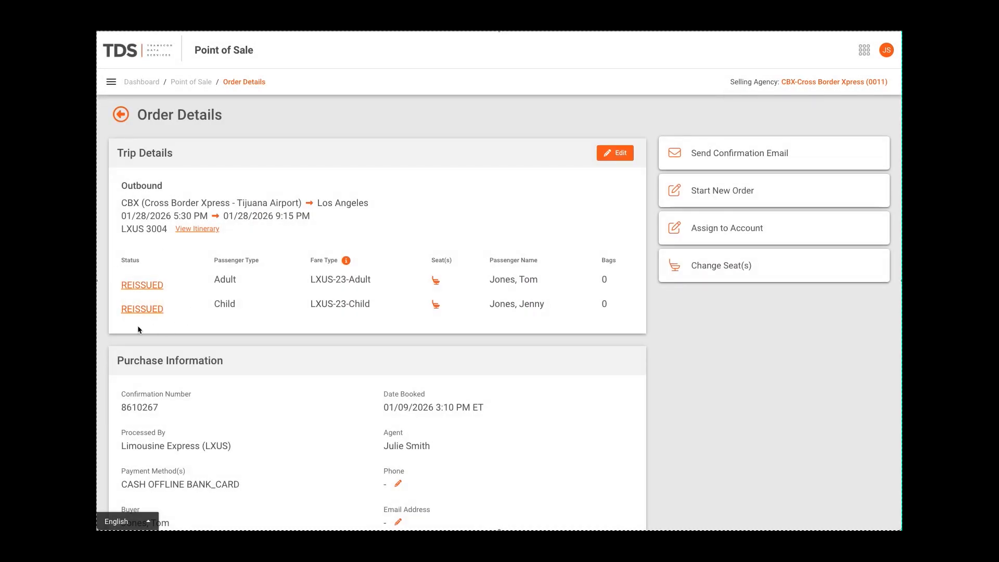
pyautogui.click(142, 285)
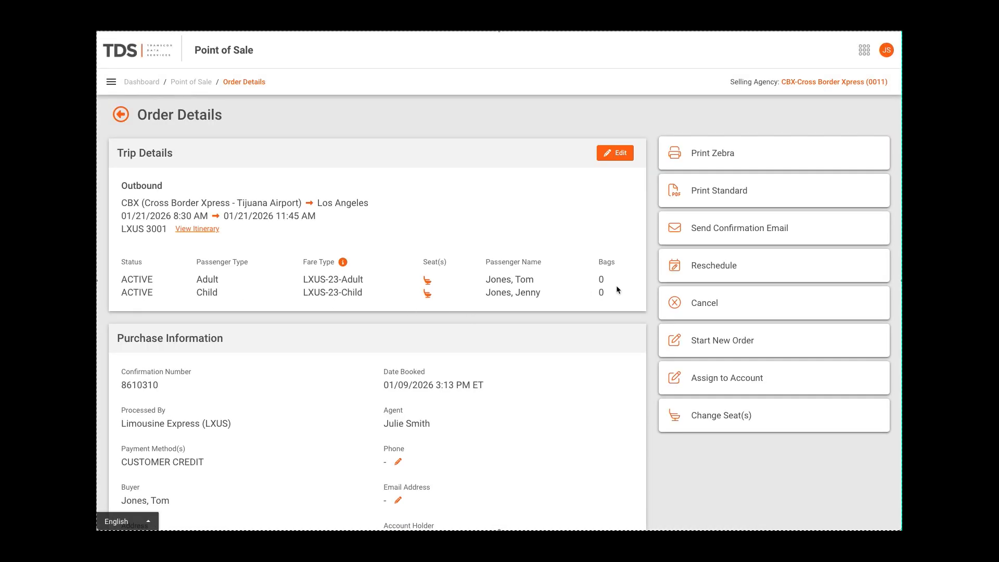
# View the cancellation options for the rescheduled order and dismiss them
pyautogui.click(713, 304)
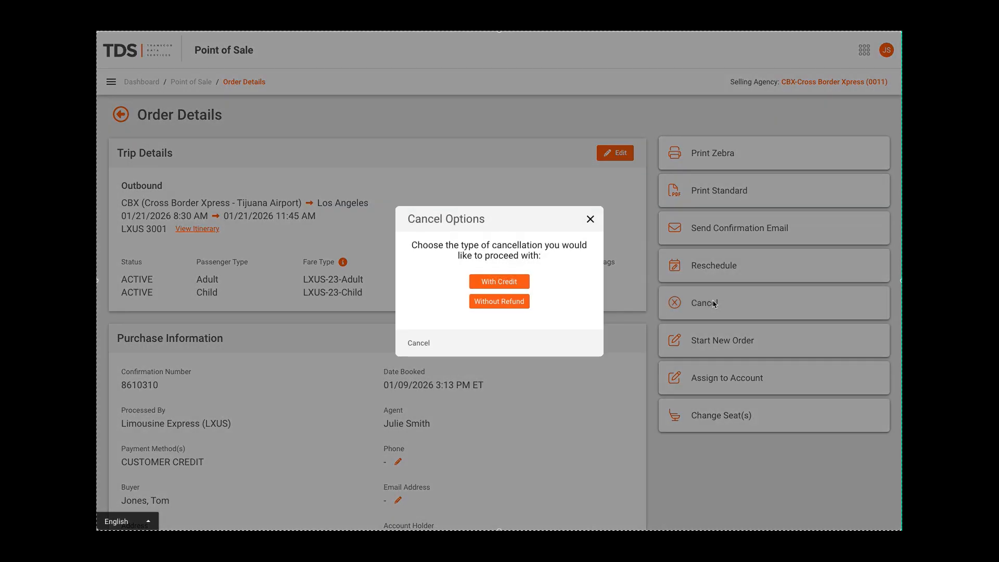
pyautogui.click(590, 220)
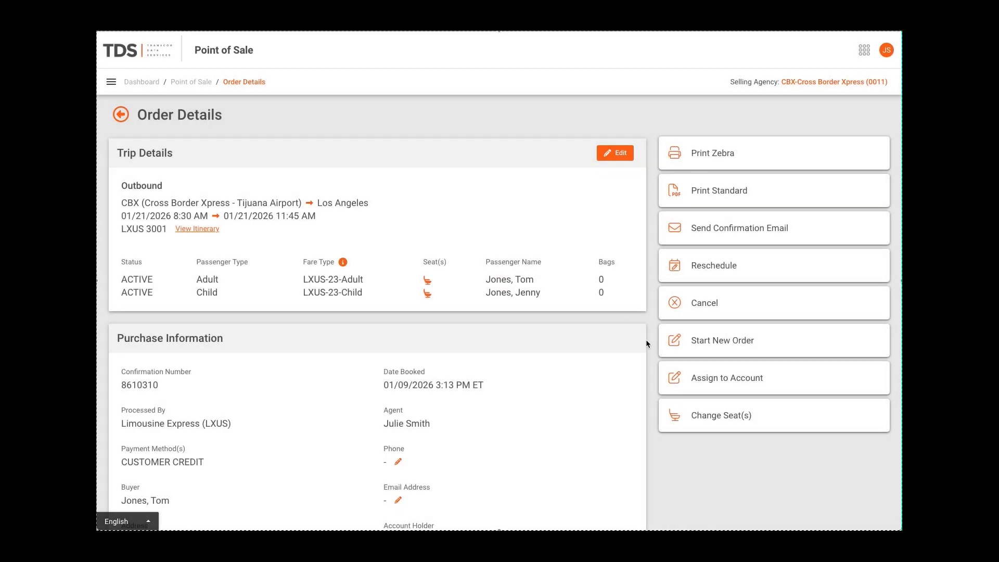
# Change the order's seats to seat 1 for the adult and seat 2 for the child, and confirm the selections
pyautogui.click(732, 417)
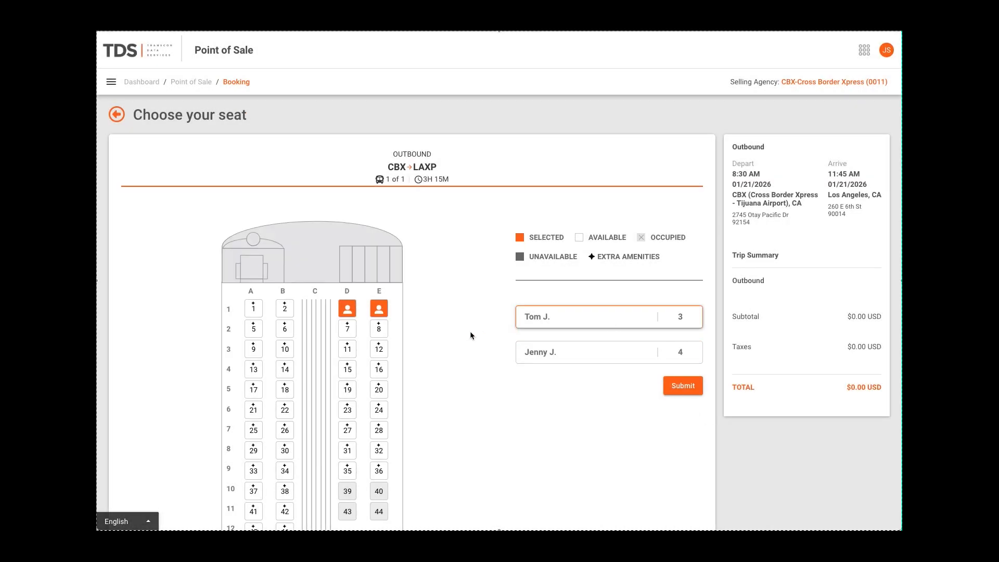
pyautogui.scroll(-1, 435, 317)
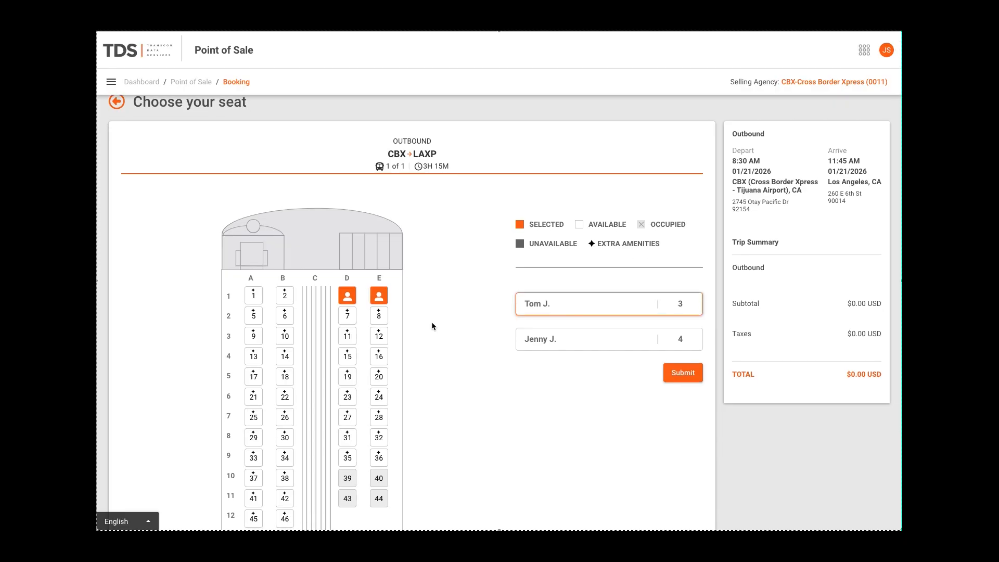
pyautogui.click(254, 296)
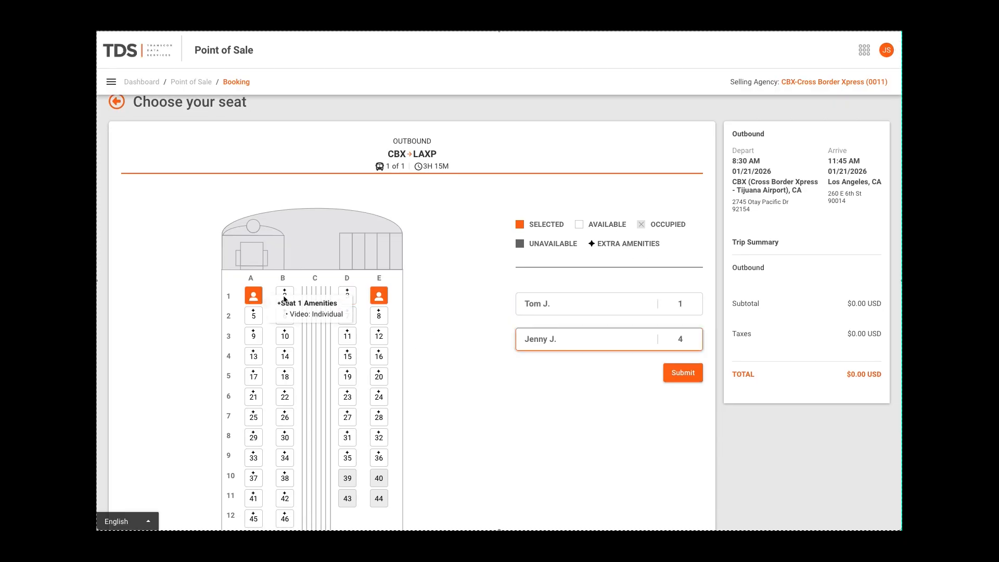
pyautogui.click(288, 298)
pyautogui.click(679, 379)
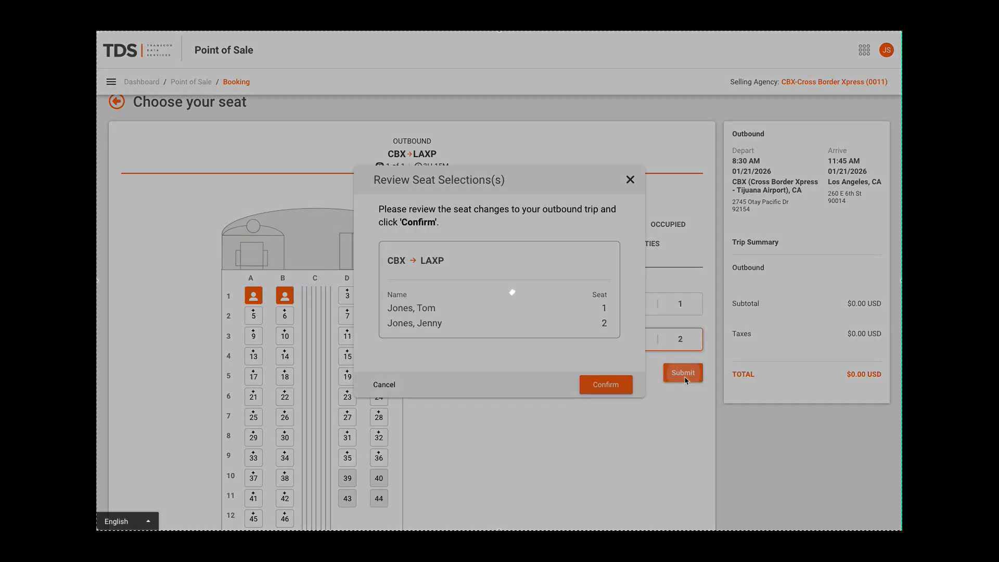
pyautogui.click(607, 386)
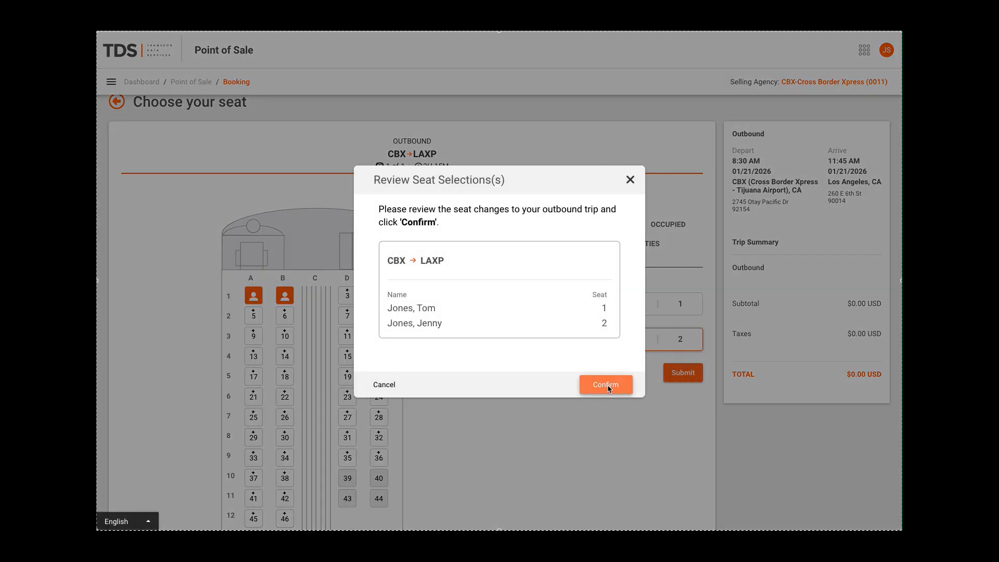
# Send the seat change confirmation to the customer's email address
pyautogui.click(445, 282)
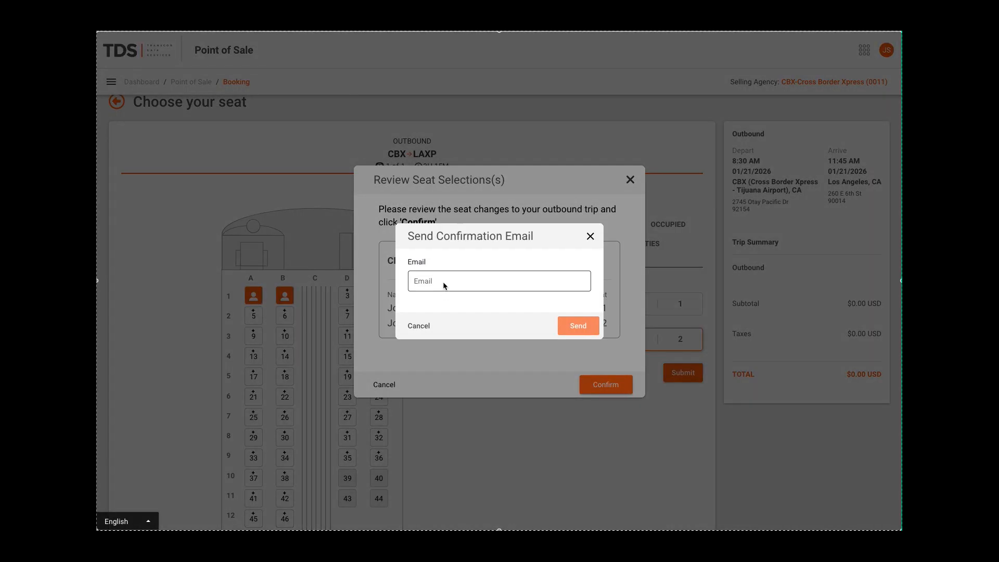
pyautogui.hotkey('ctrl', 'v')
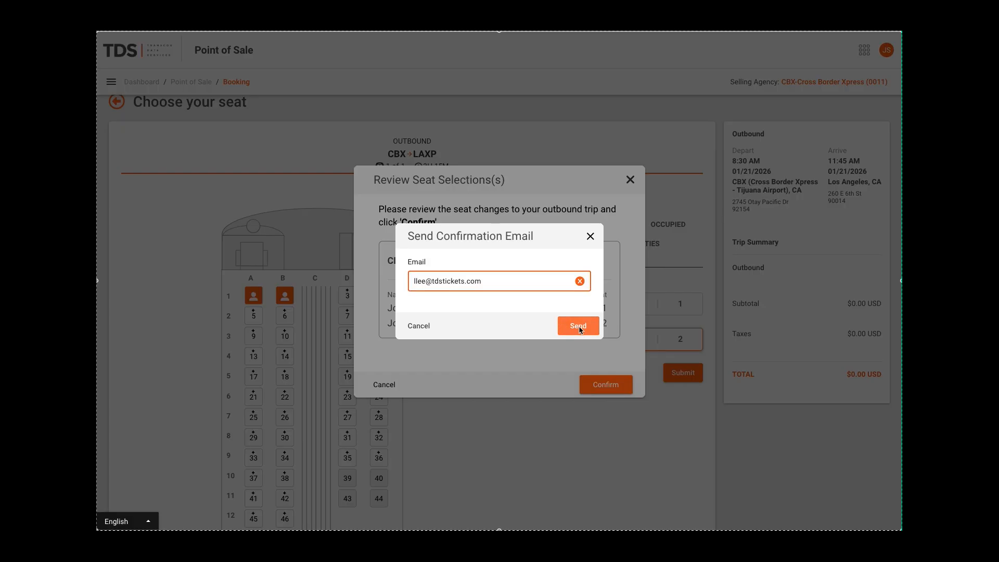
pyautogui.click(579, 328)
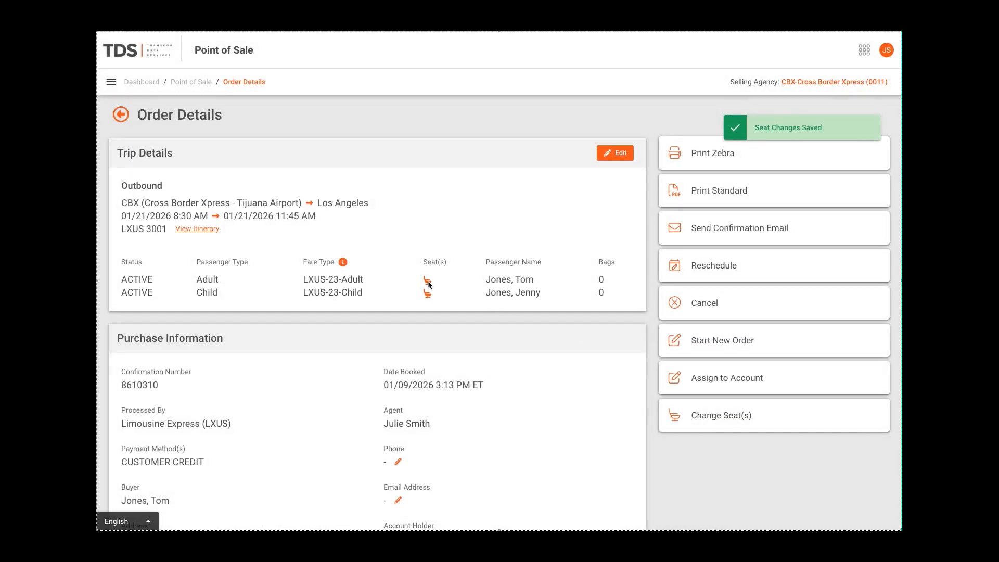
# Check the outbound seat selections of the adult and the child passenger in the order details
pyautogui.click(427, 282)
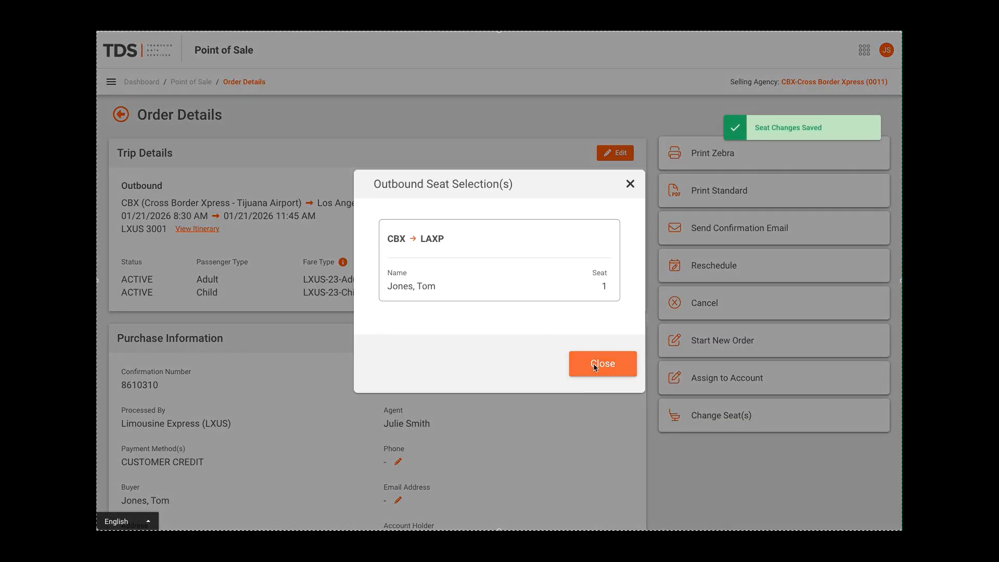
pyautogui.click(595, 367)
pyautogui.click(428, 293)
pyautogui.click(596, 374)
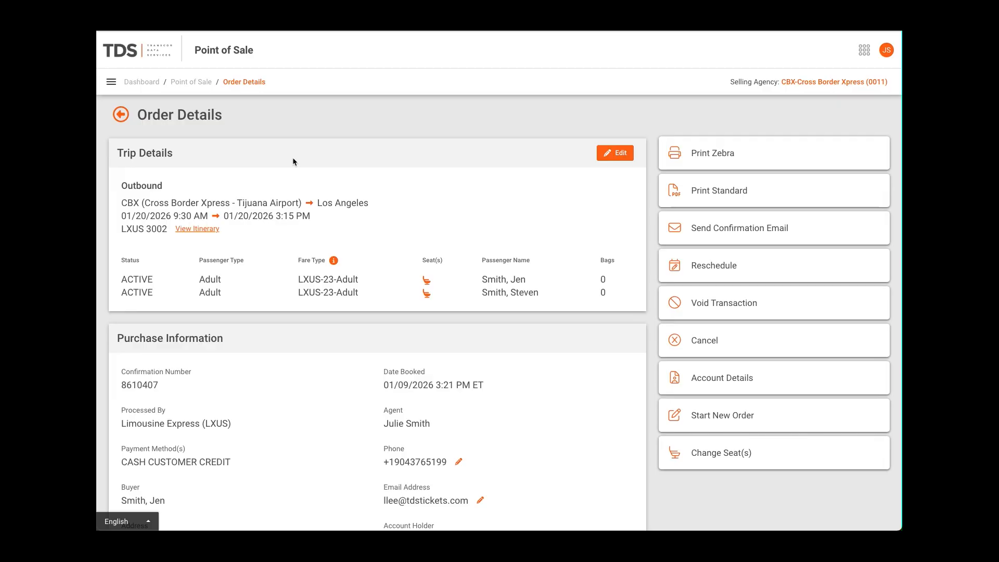
# Create a customer account from the advanced account search with the customer's name, email, phone number and address
pyautogui.click(192, 82)
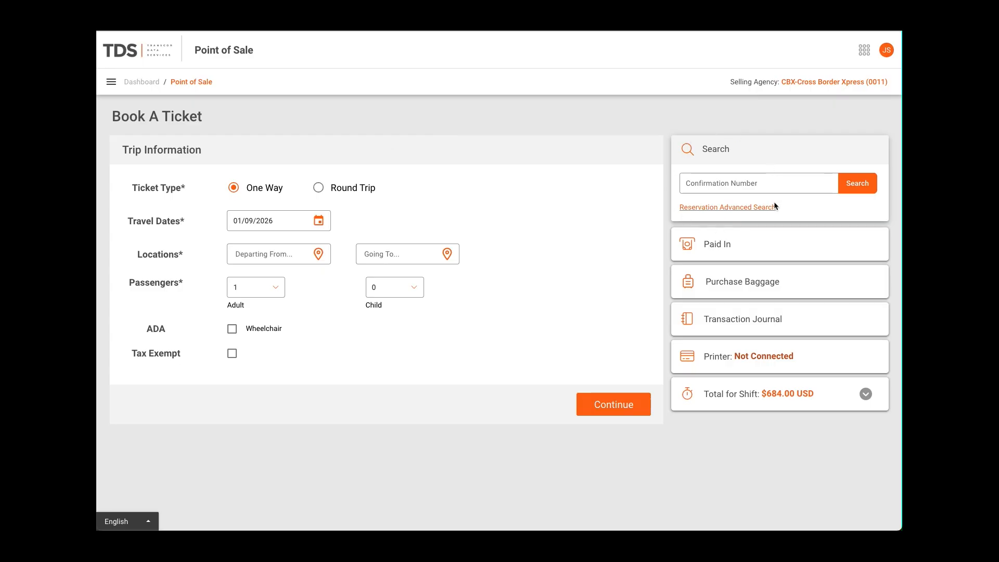
pyautogui.click(716, 210)
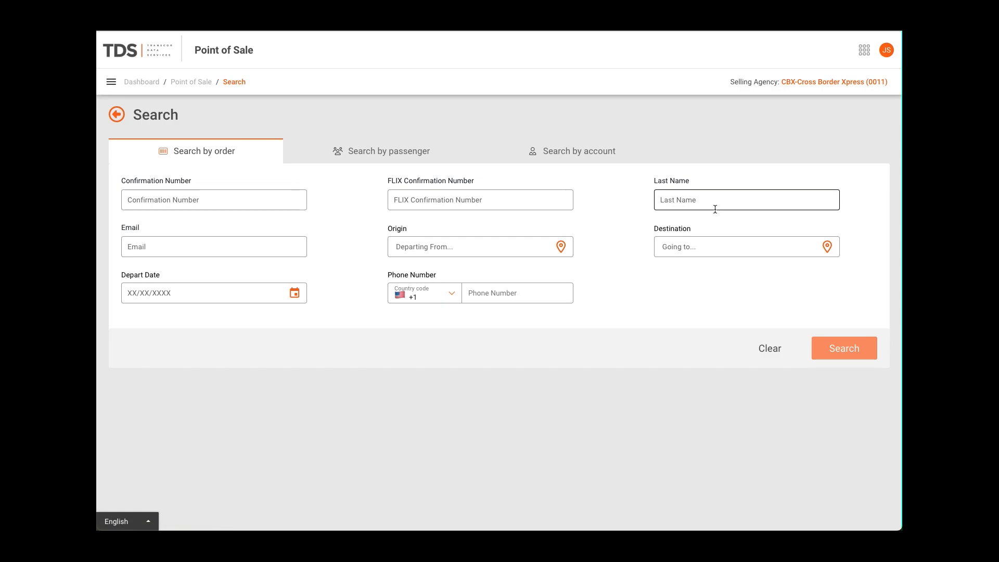
pyautogui.click(570, 154)
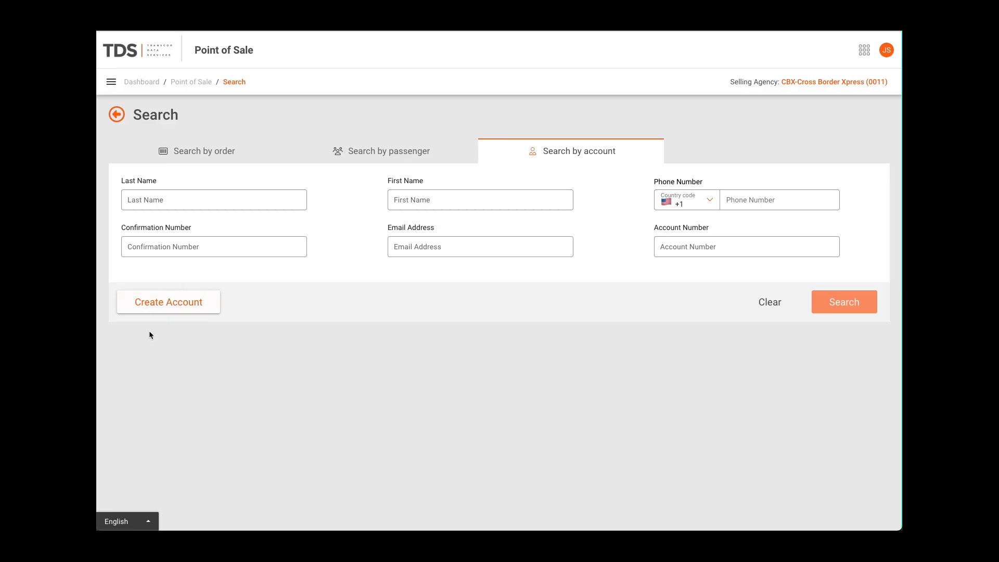
pyautogui.click(164, 304)
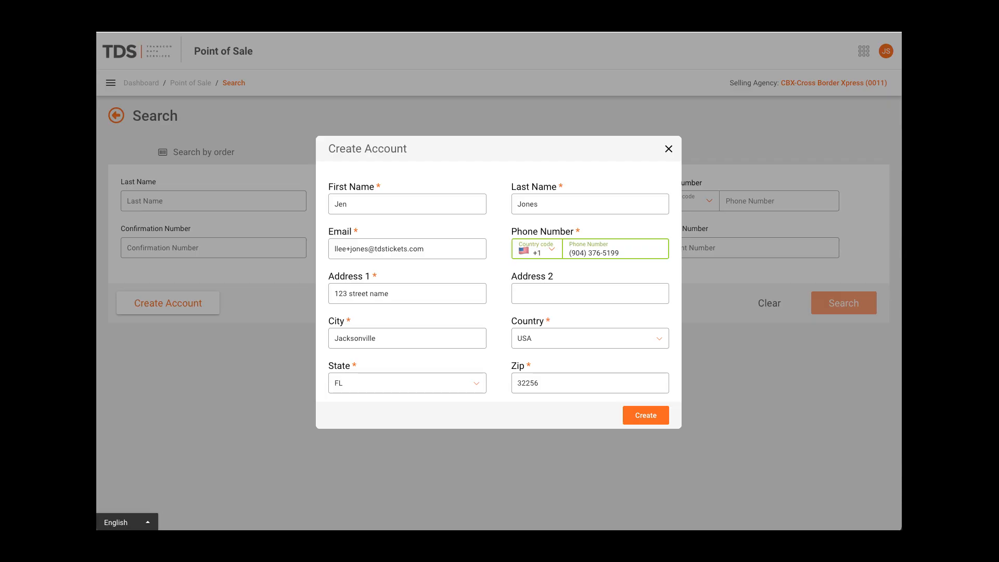
pyautogui.click(645, 416)
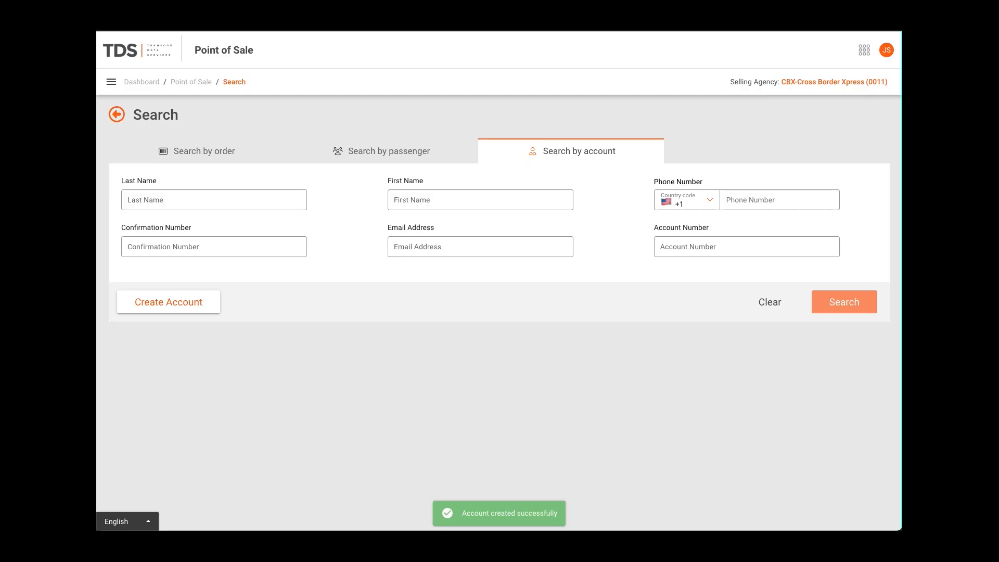
# Open the most recent order from the transaction journal and select its confirmation number
pyautogui.click(718, 320)
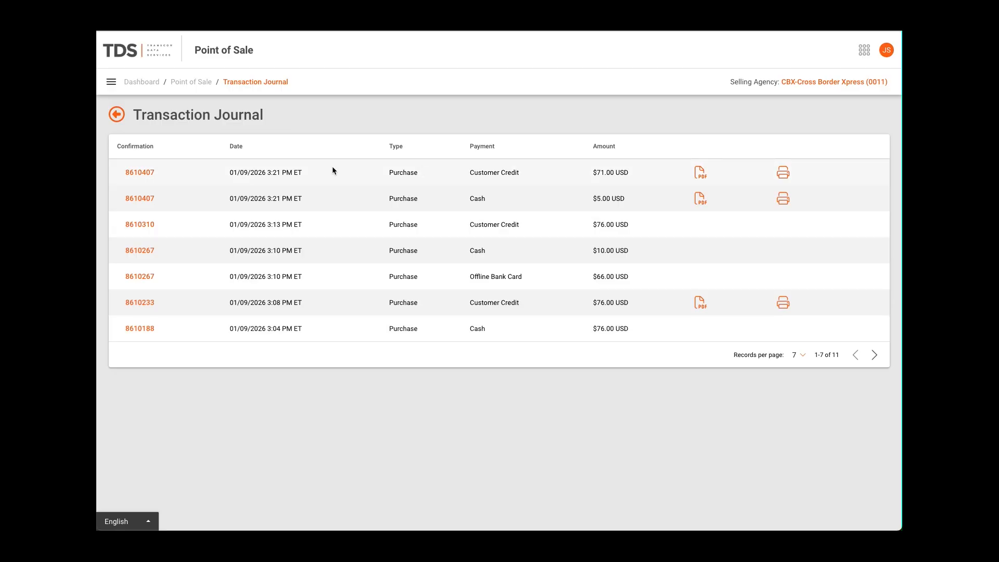
pyautogui.click(137, 177)
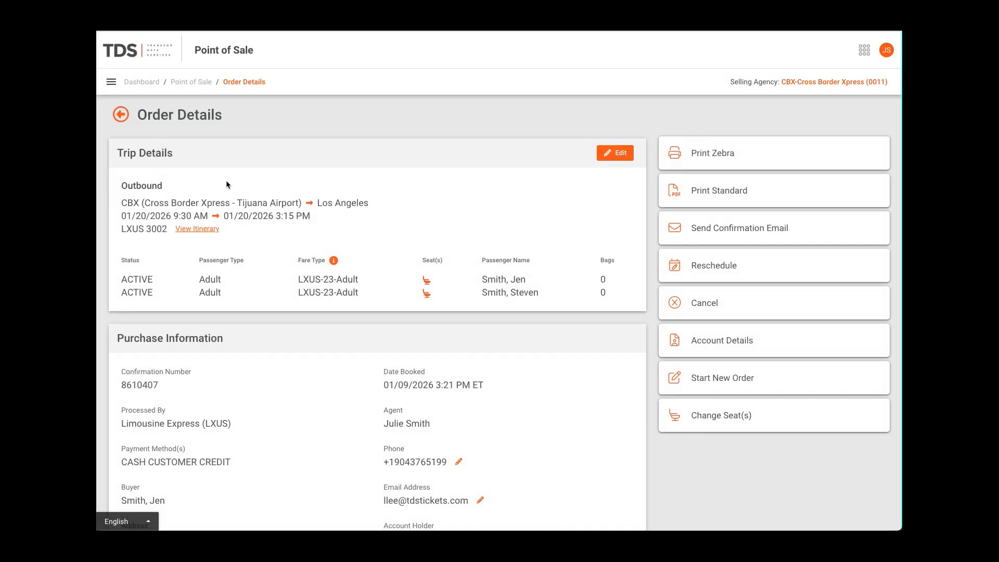
pyautogui.moveTo(161, 385); pyautogui.dragTo(120, 386)
# Look up the 3:08 PM customer-credit order by its confirmation number from the booking page
pyautogui.click(207, 80)
pyautogui.click(724, 183)
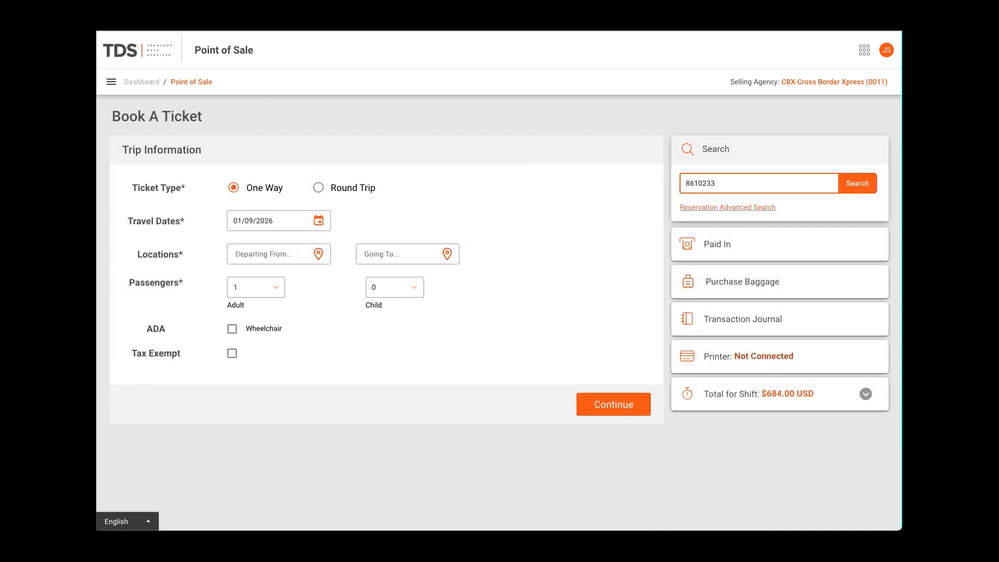
pyautogui.press('Return')
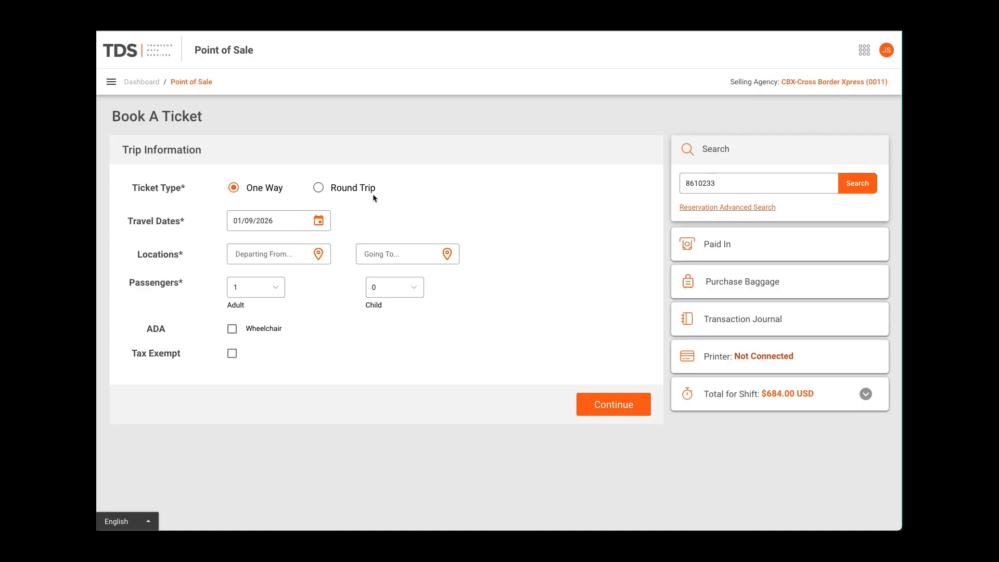
pyautogui.click(859, 186)
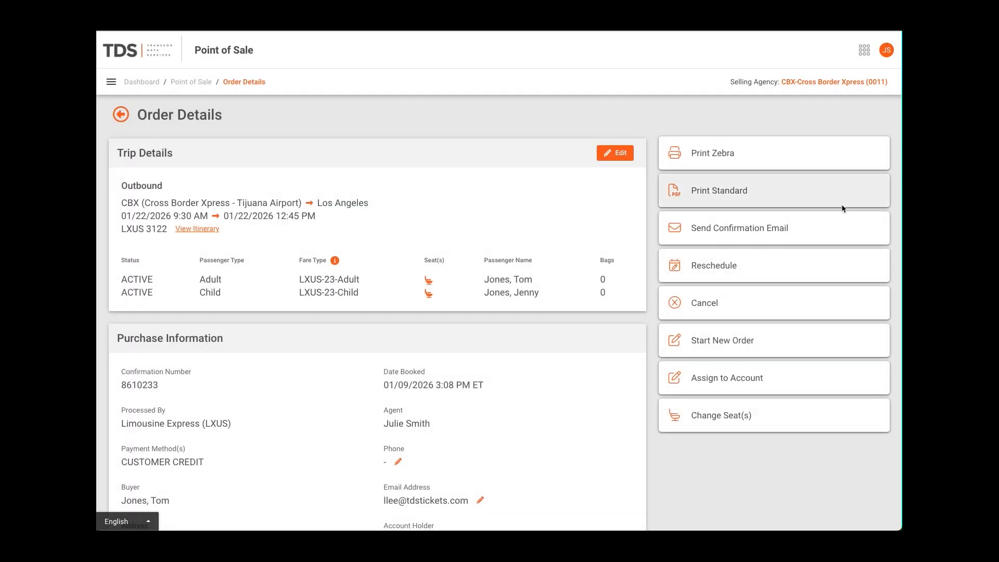
# Assign the order to the new customer account, finding the account by its email address
pyautogui.click(709, 377)
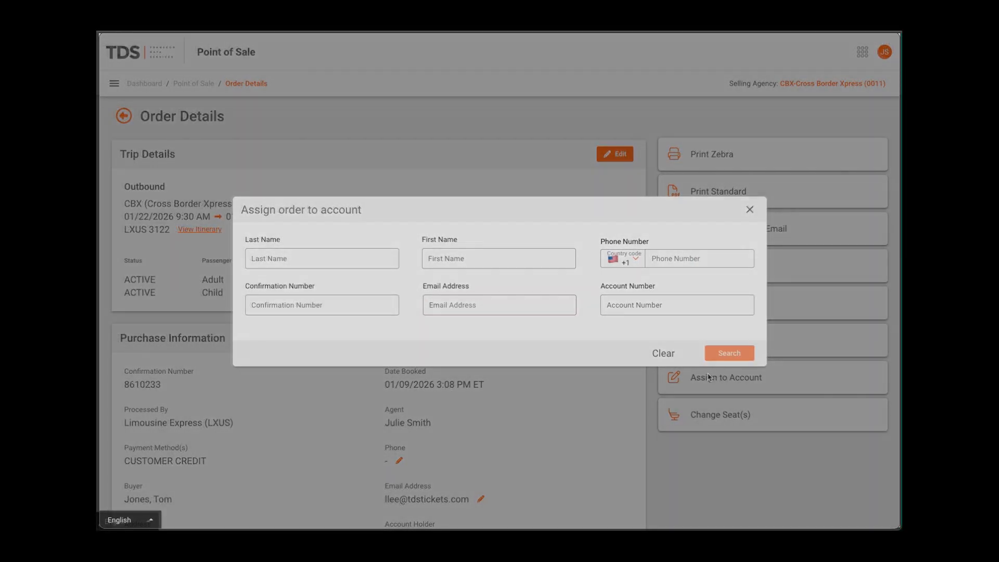
pyautogui.click(499, 305)
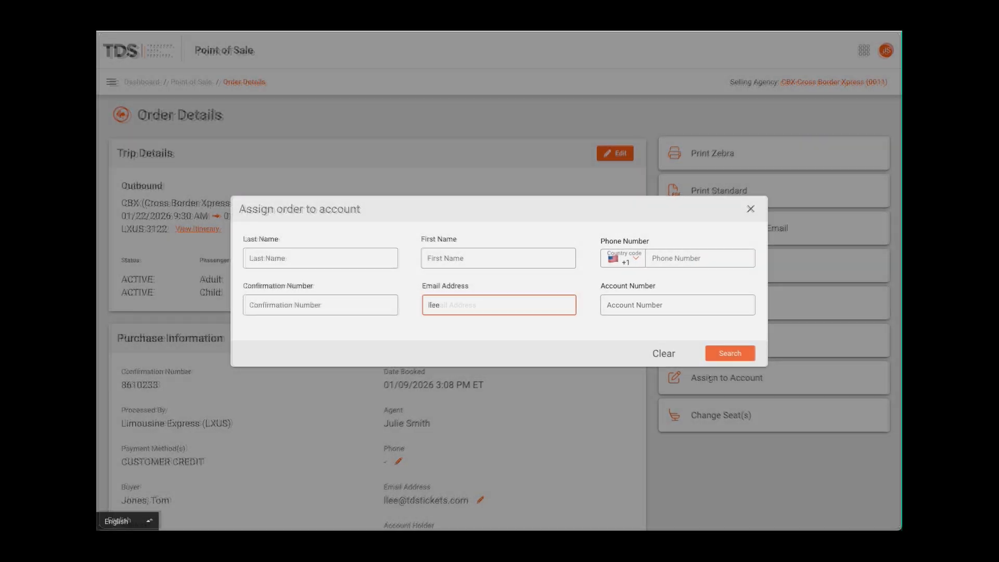
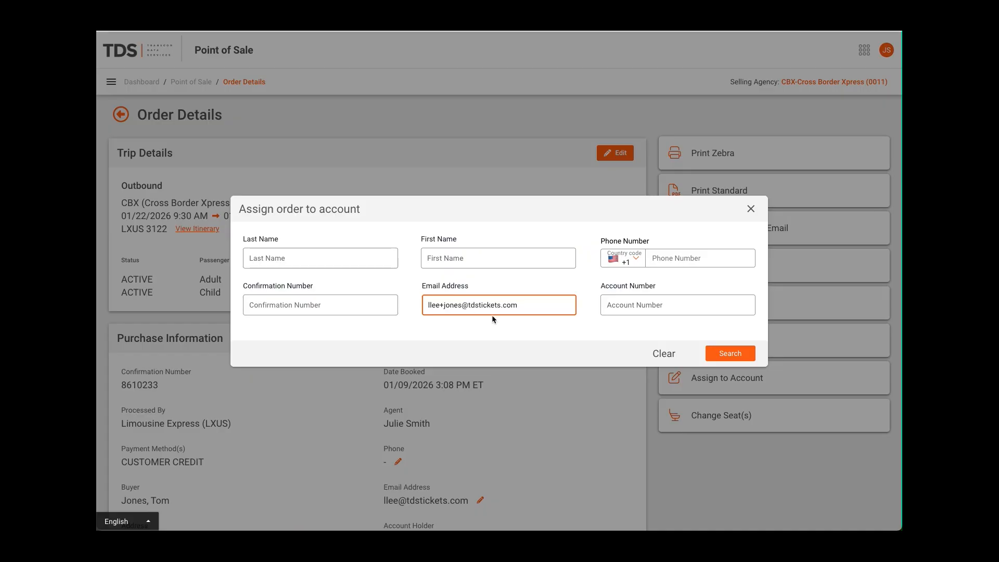
pyautogui.click(741, 356)
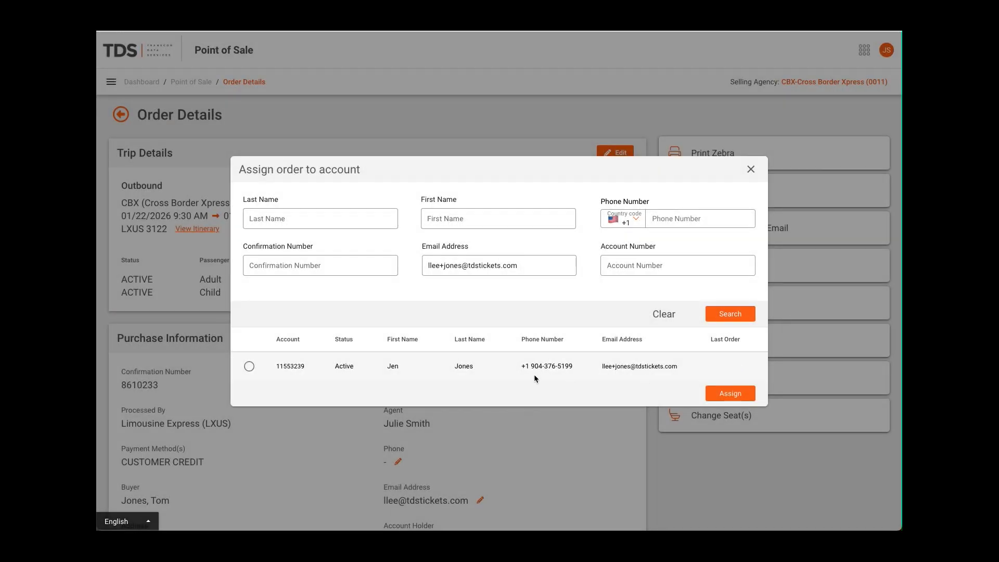
pyautogui.click(249, 368)
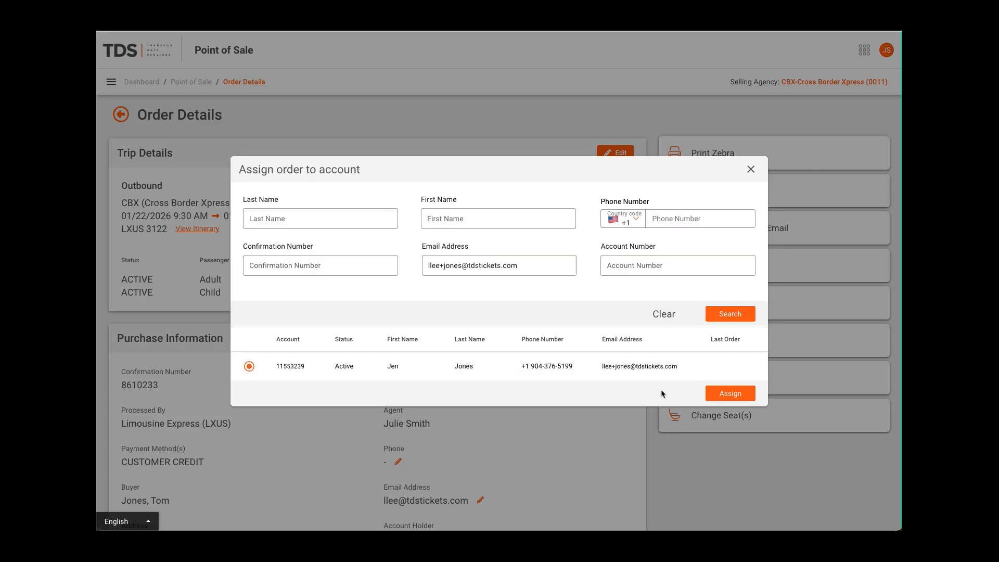
pyautogui.click(719, 398)
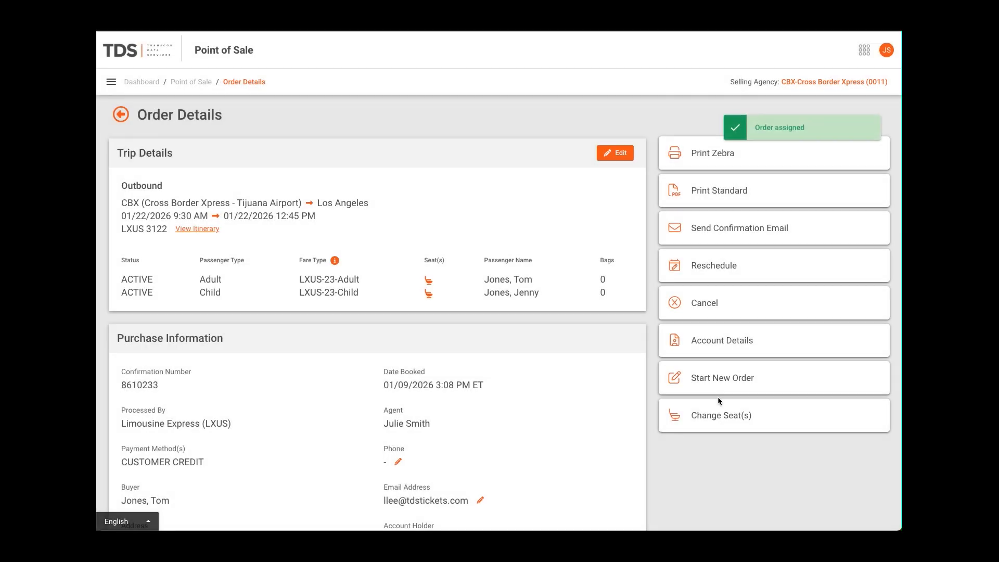
# Open the order's account holder and review the account's reservations, credits, loyalty and logged interactions
pyautogui.scroll(-3, 580, 386)
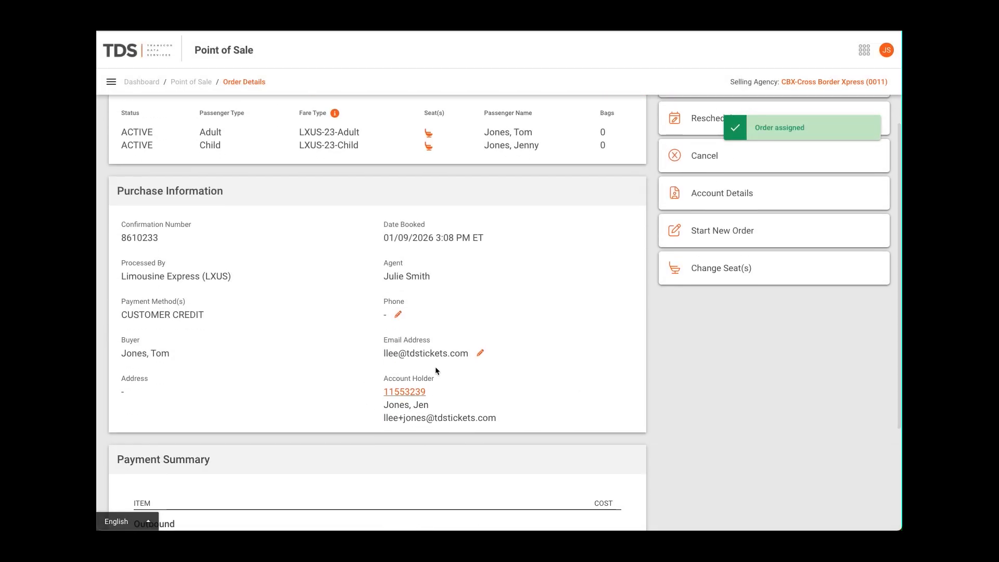
pyautogui.click(410, 391)
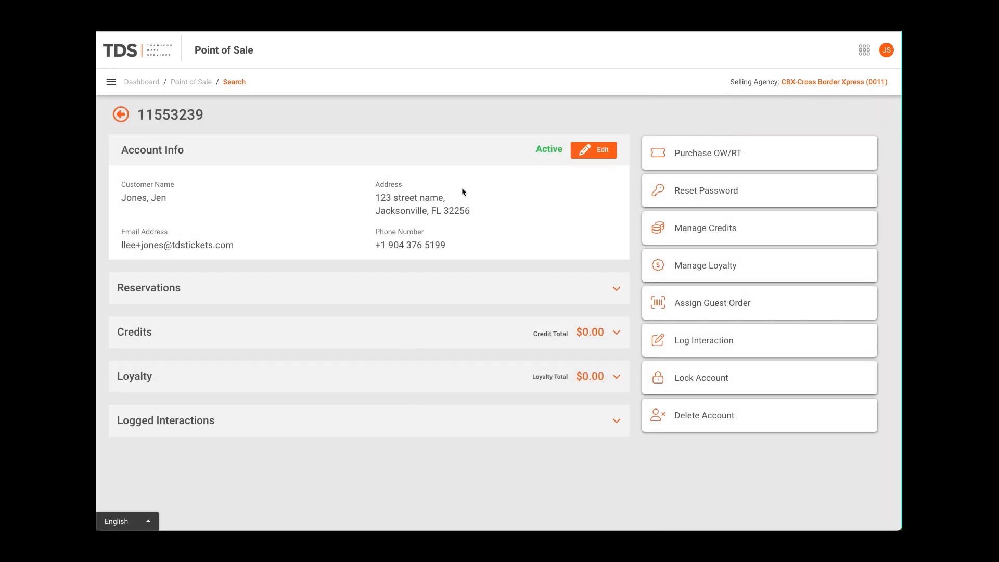
pyautogui.click(619, 287)
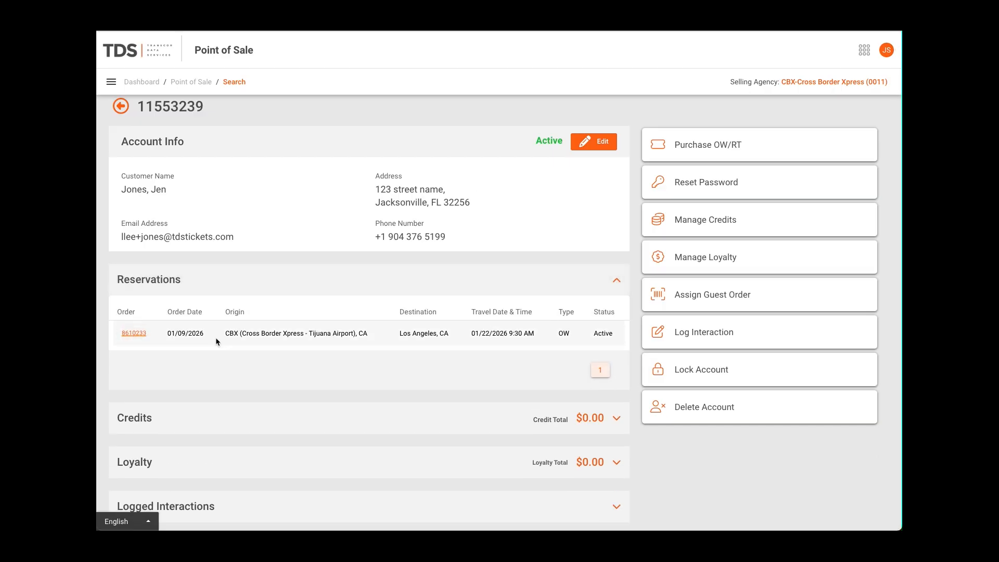
pyautogui.click(573, 416)
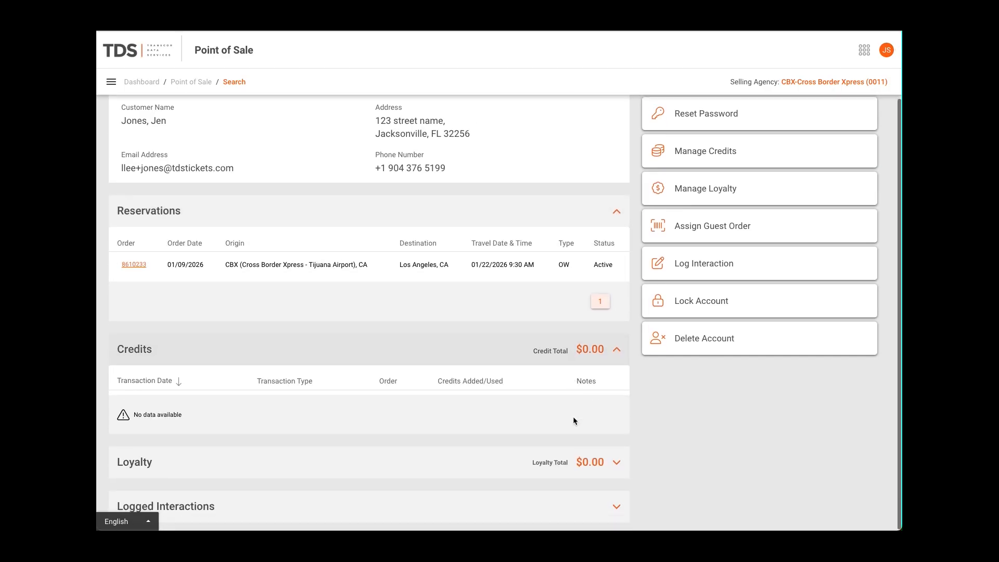
pyautogui.click(607, 354)
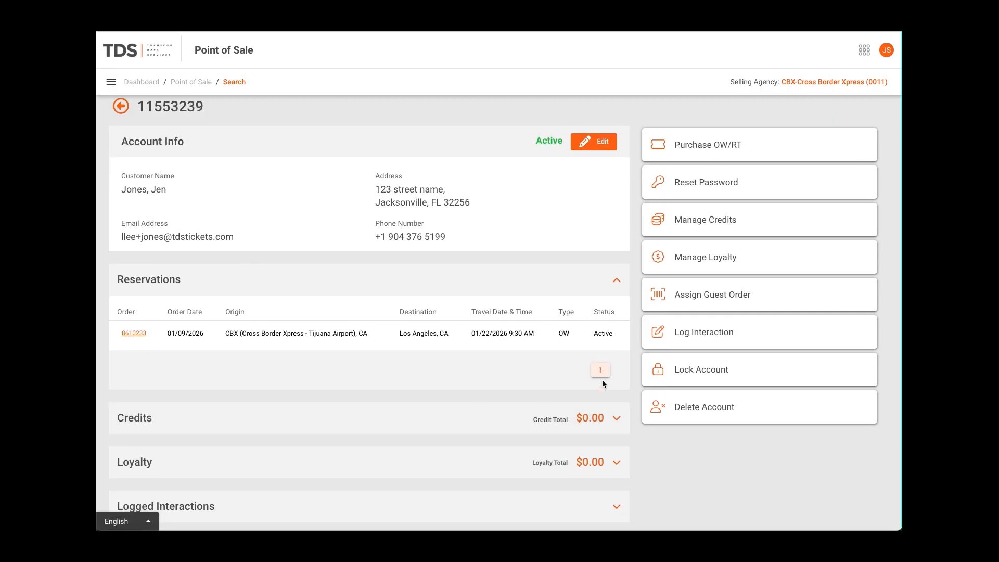
pyautogui.click(599, 499)
pyautogui.click(613, 460)
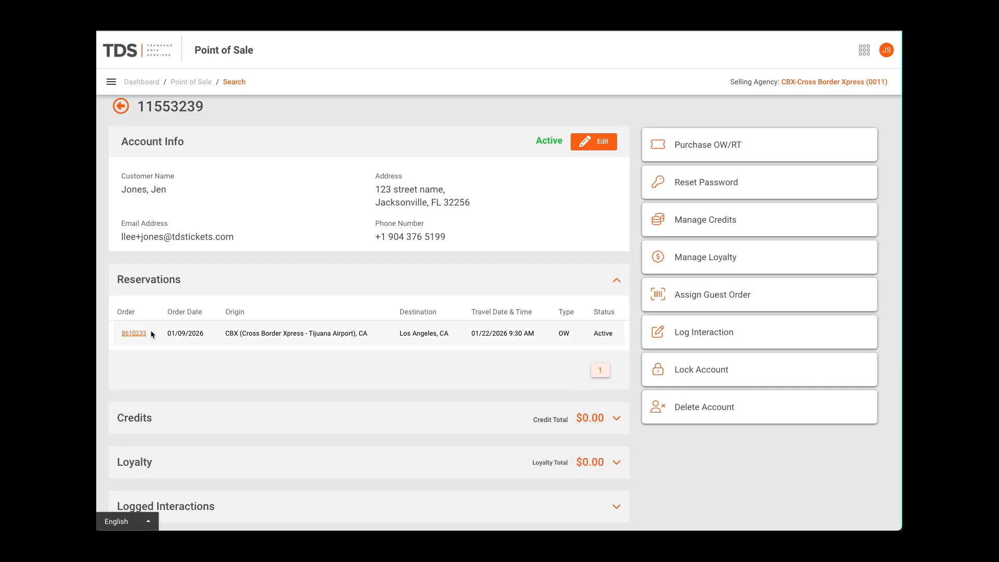
# Open the account's Los Angeles reservation and start its cancellation with credit for both the adult and child passengers
pyautogui.click(131, 335)
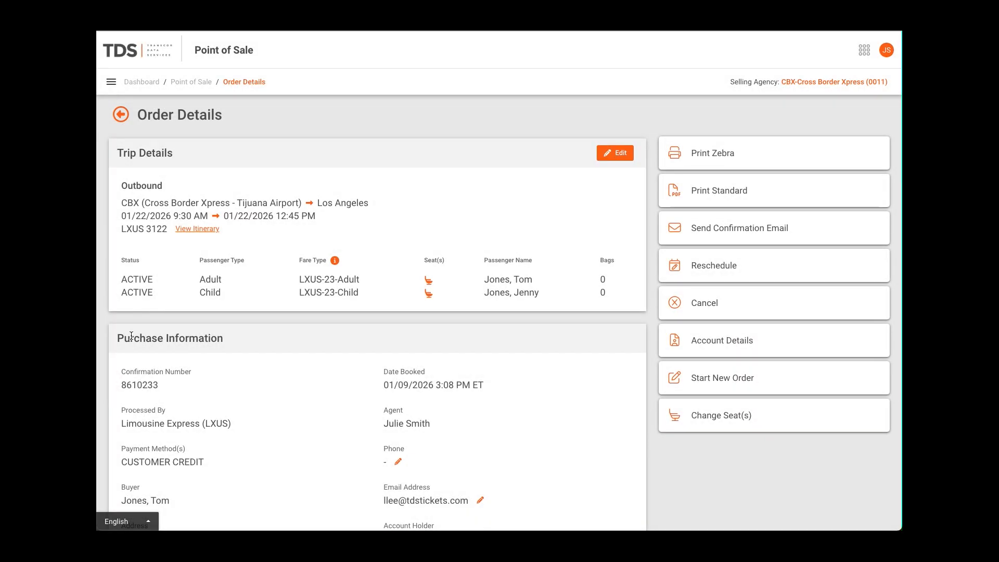
pyautogui.click(683, 305)
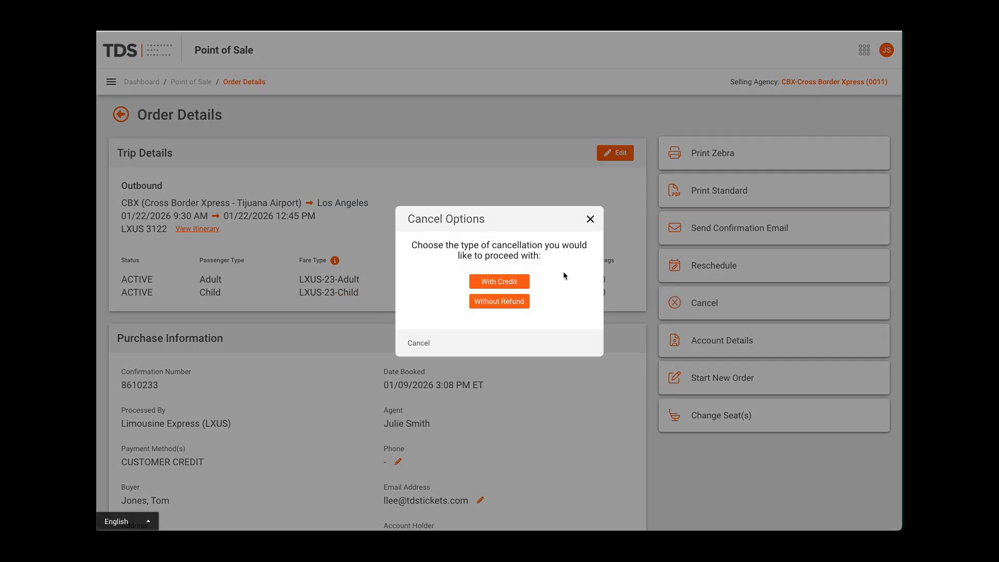
pyautogui.click(500, 284)
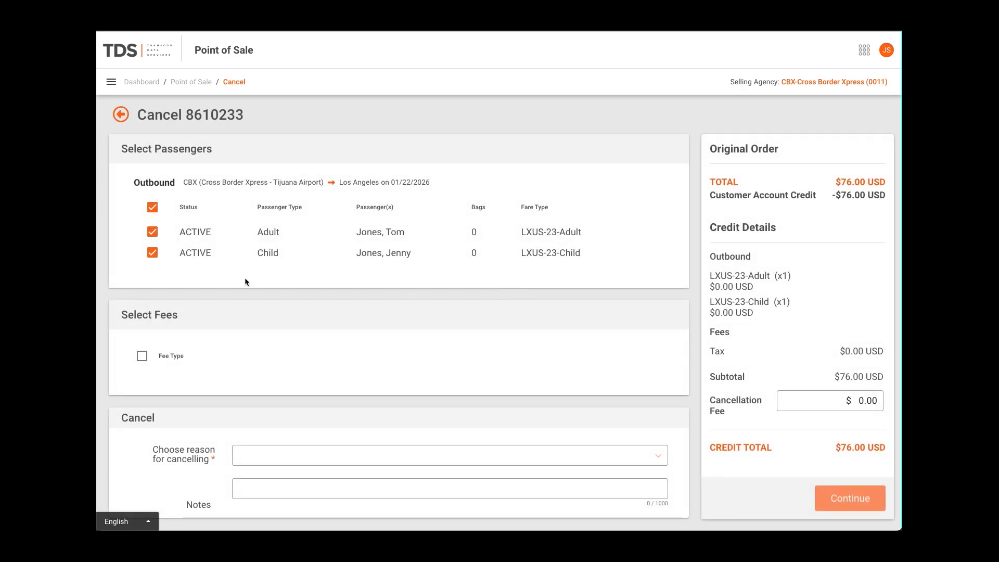
pyautogui.click(153, 232)
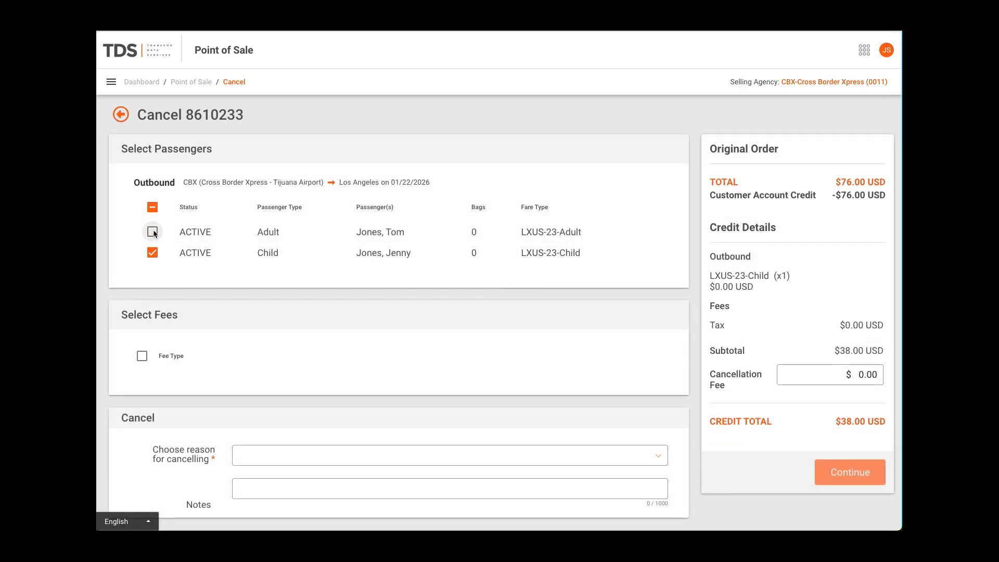
pyautogui.click(153, 232)
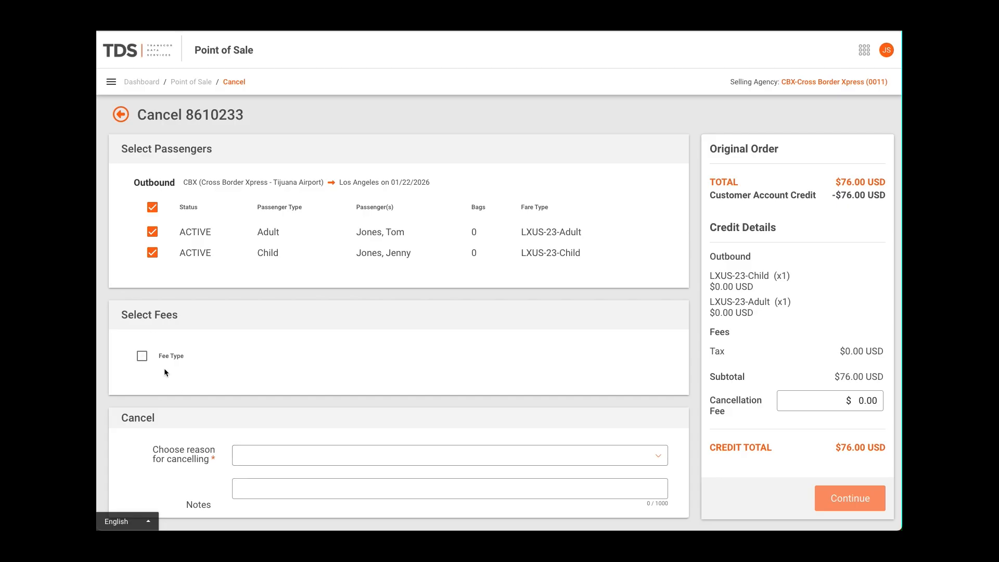
# Cancel the order with reason Testing, the note "Feature testinig" and a cancellation fee that leaves a $71.00 credit
pyautogui.click(278, 454)
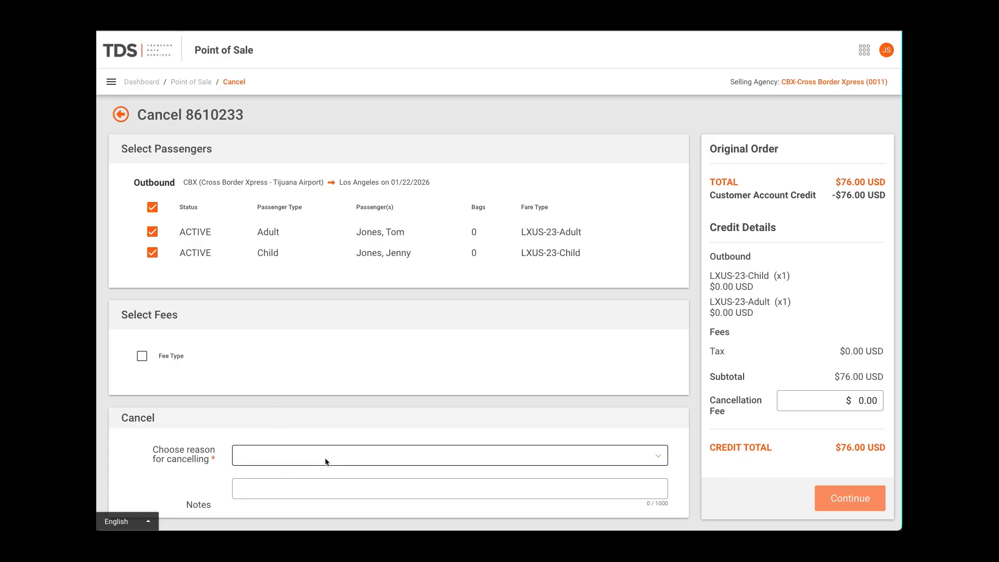
pyautogui.click(275, 383)
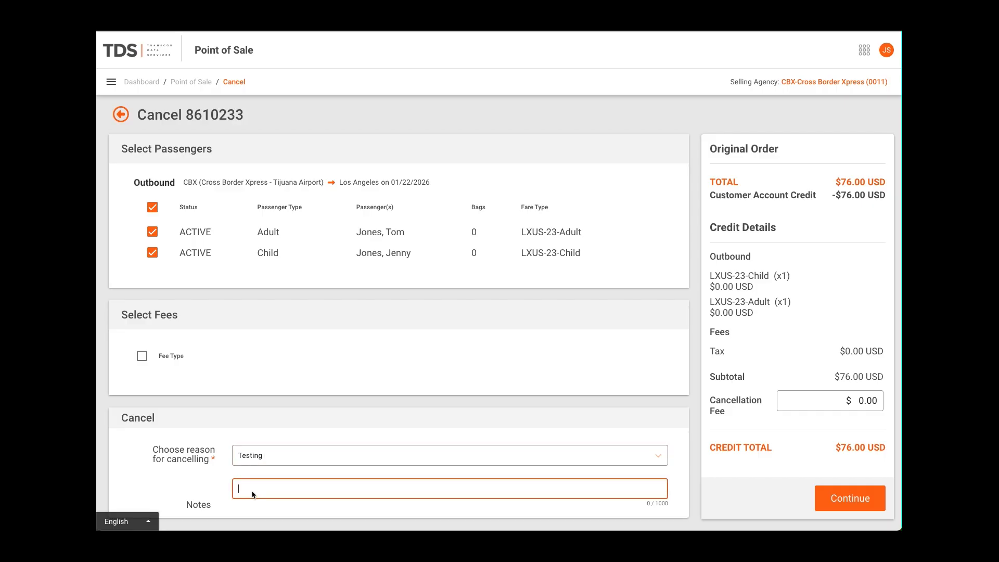
pyautogui.write('Feature testinig')
pyautogui.click(868, 406)
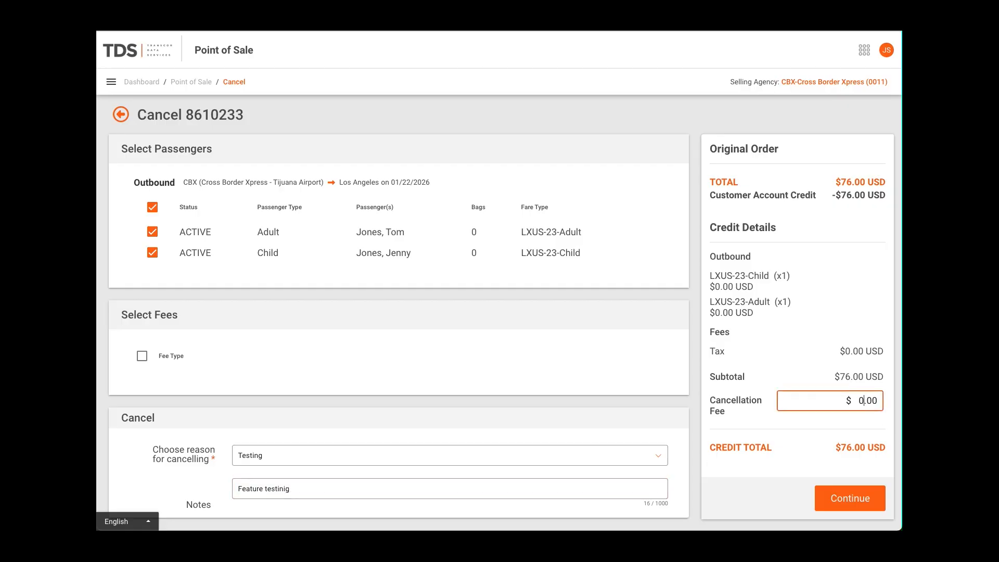
pyautogui.press('BackSpace')
pyautogui.click(850, 501)
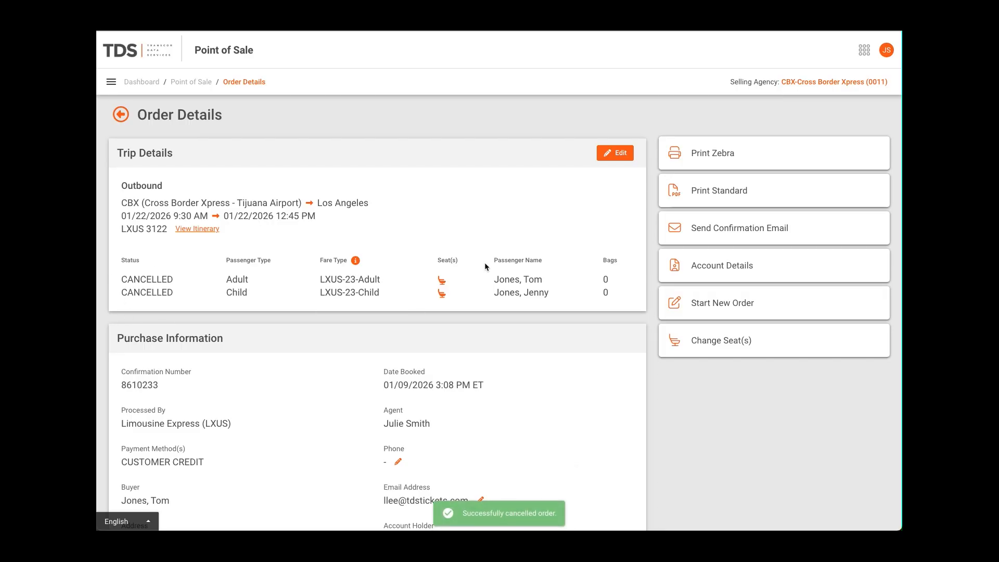
# Check the customer account's credits and search from it for a one-way CBX to Los Angeles, CA trip on 01/09/2026 for two adults
pyautogui.click(720, 270)
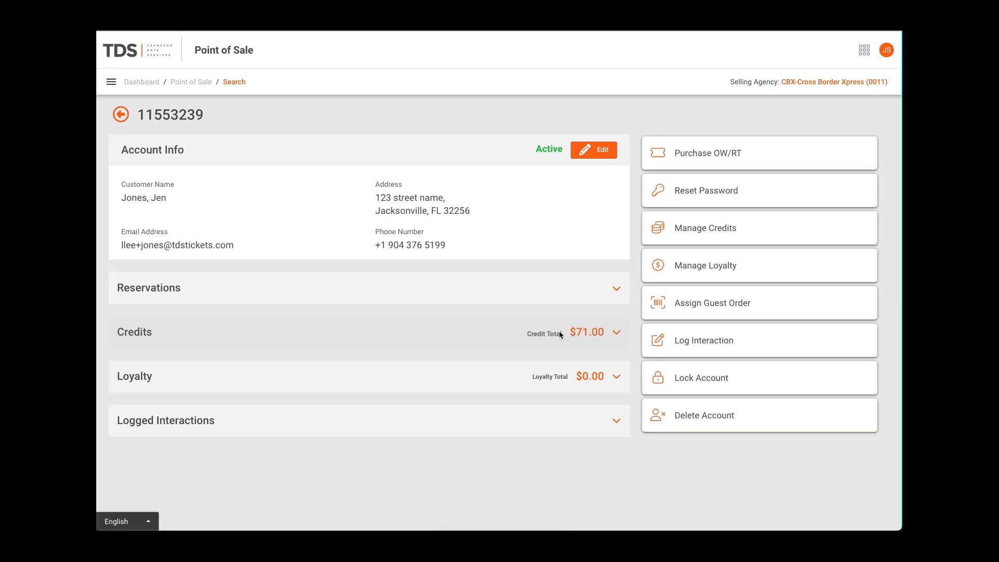
pyautogui.click(598, 331)
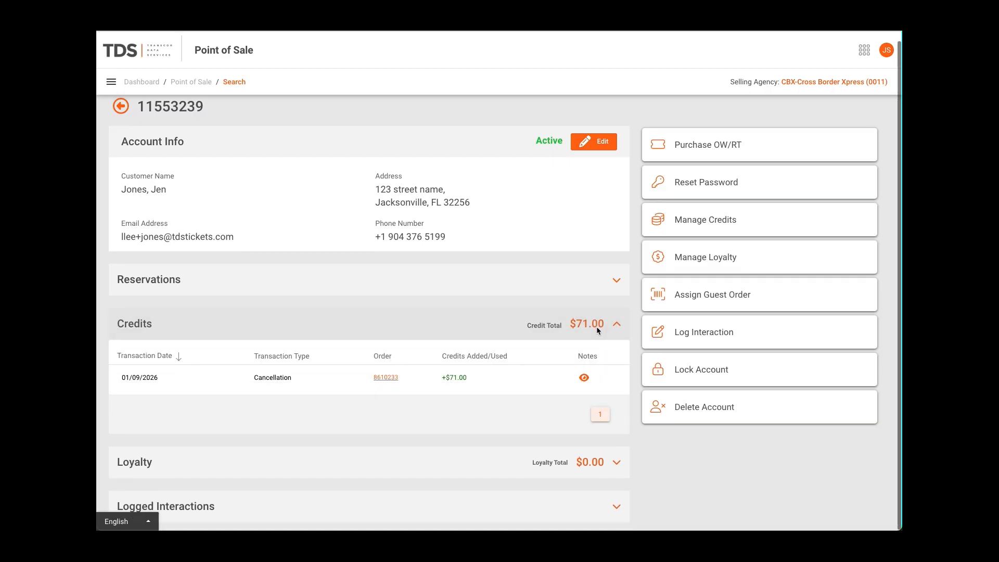
pyautogui.click(693, 147)
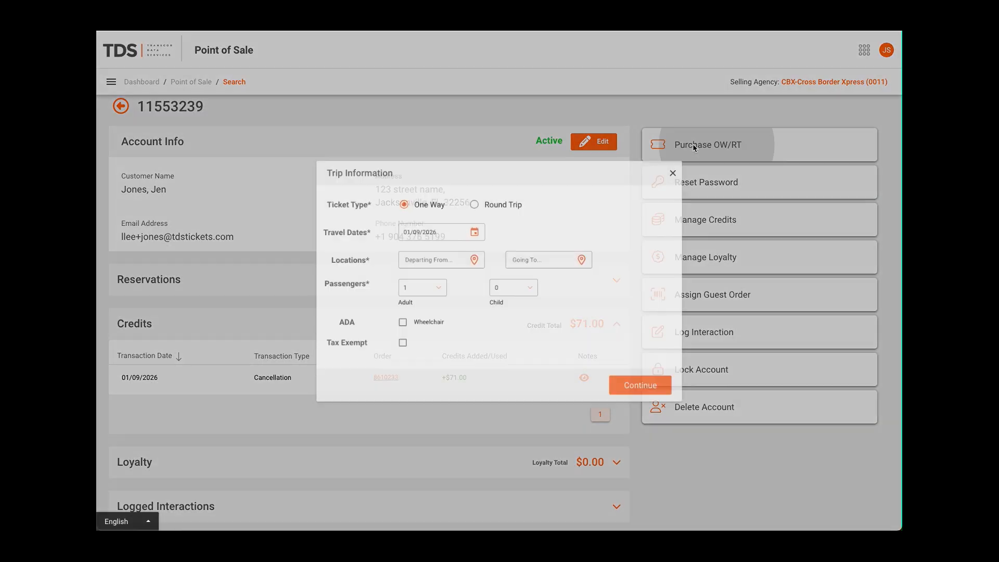
pyautogui.click(410, 256)
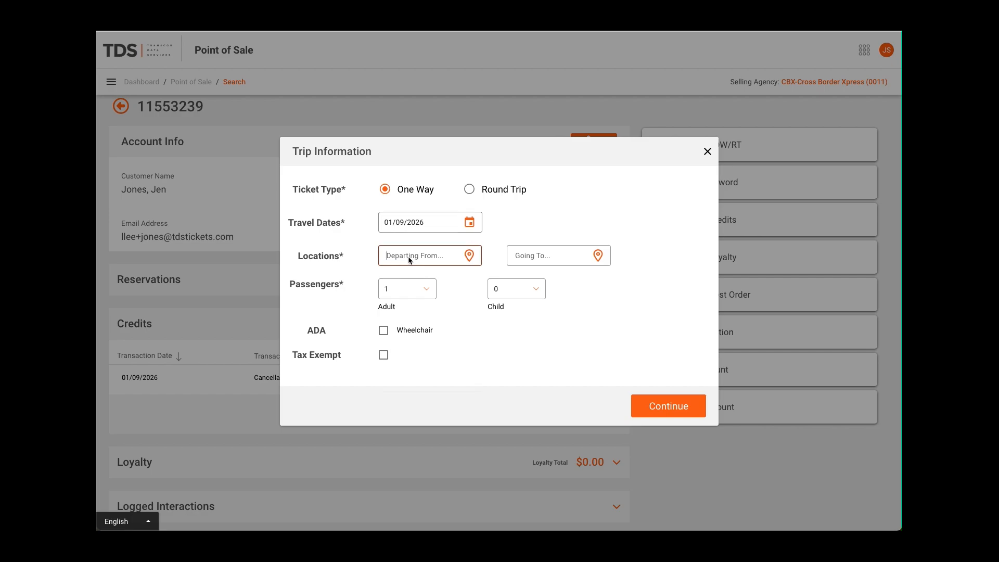
pyautogui.write('cbx')
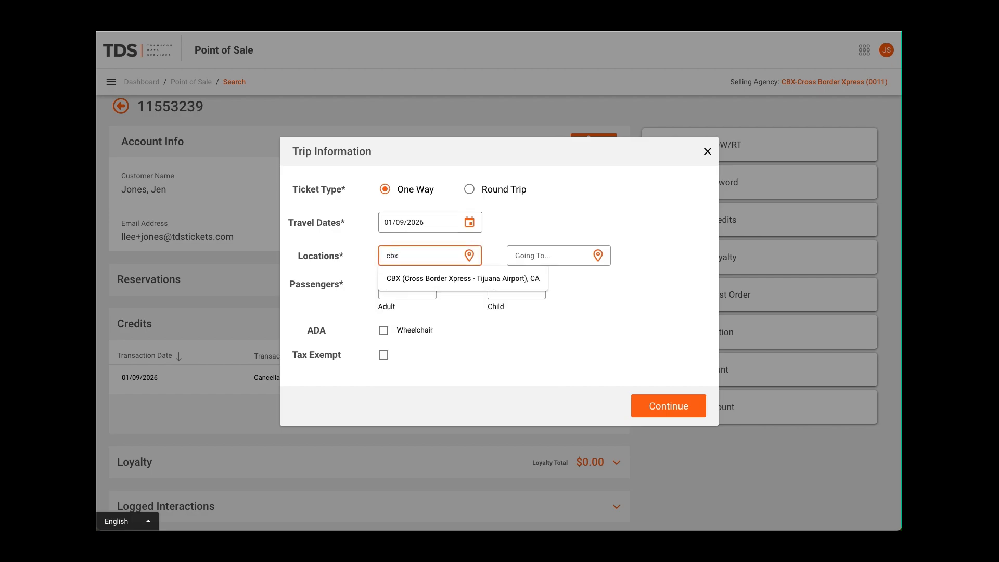
pyautogui.click(409, 279)
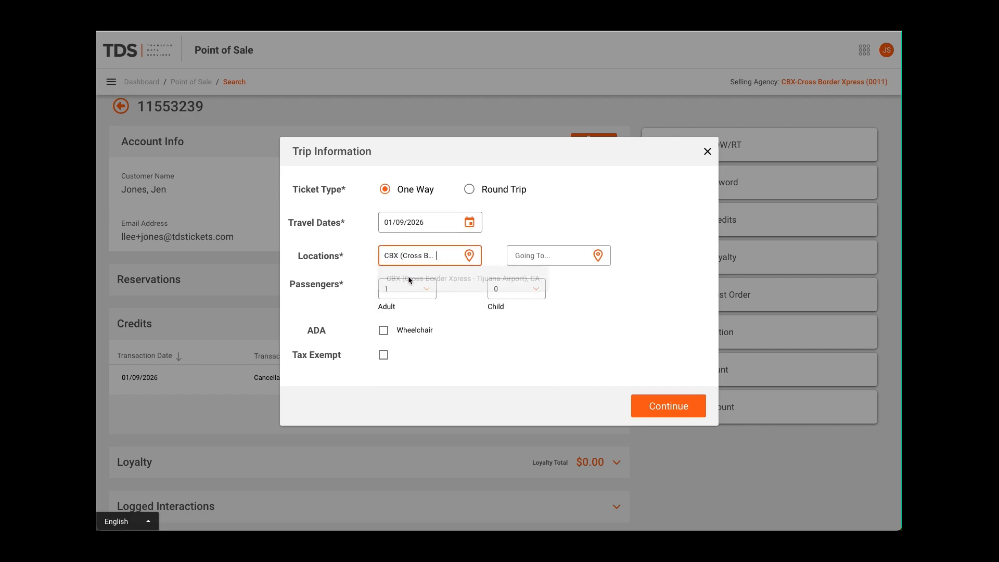
pyautogui.click(527, 255)
pyautogui.write('los')
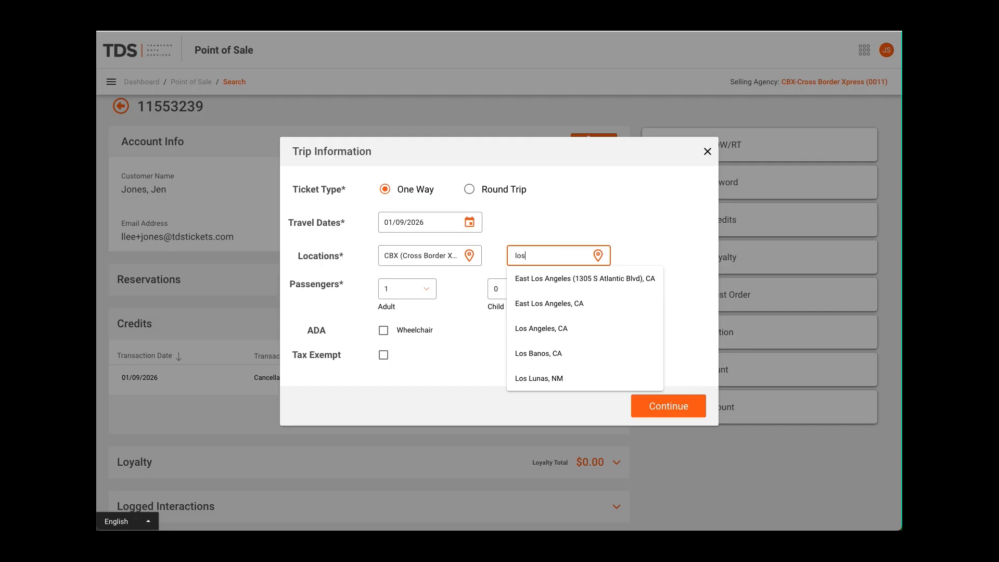
pyautogui.click(540, 328)
pyautogui.click(430, 293)
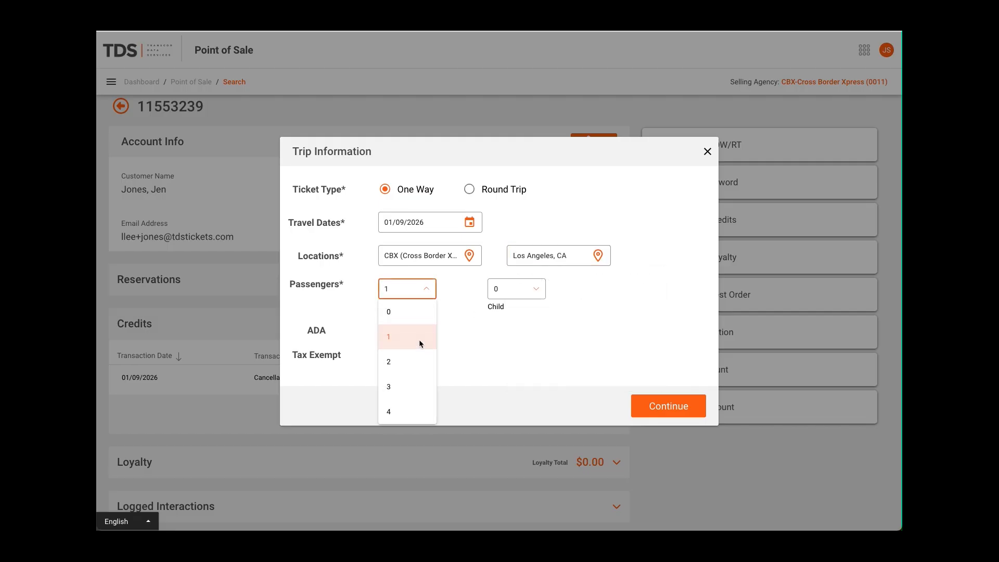
pyautogui.click(419, 359)
pyautogui.click(680, 408)
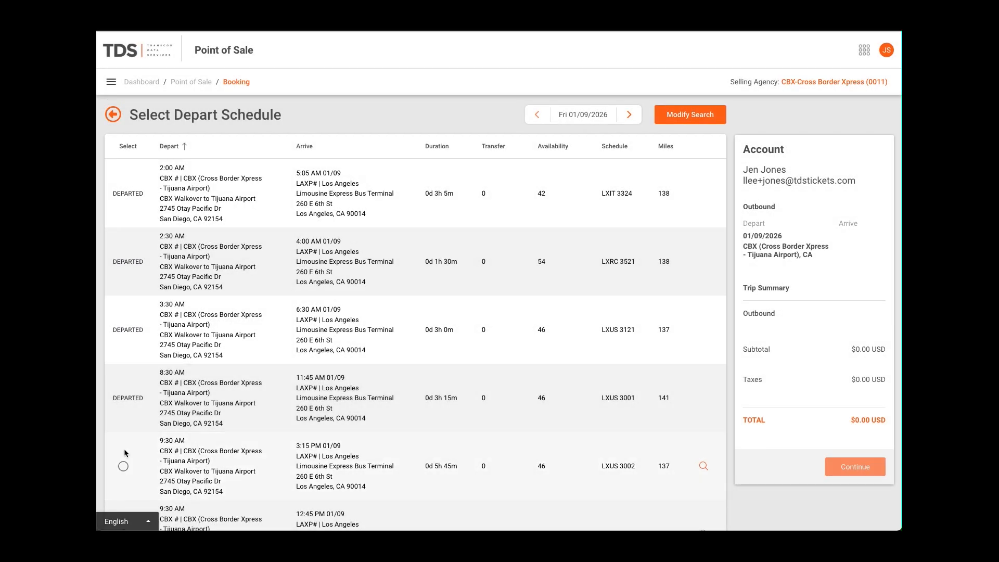
# Select the 9:30 AM LXUS 3002 departure with the LXUS-23-Adult fare and proceed to the passenger information
pyautogui.click(124, 466)
pyautogui.scroll(-5, 138, 470)
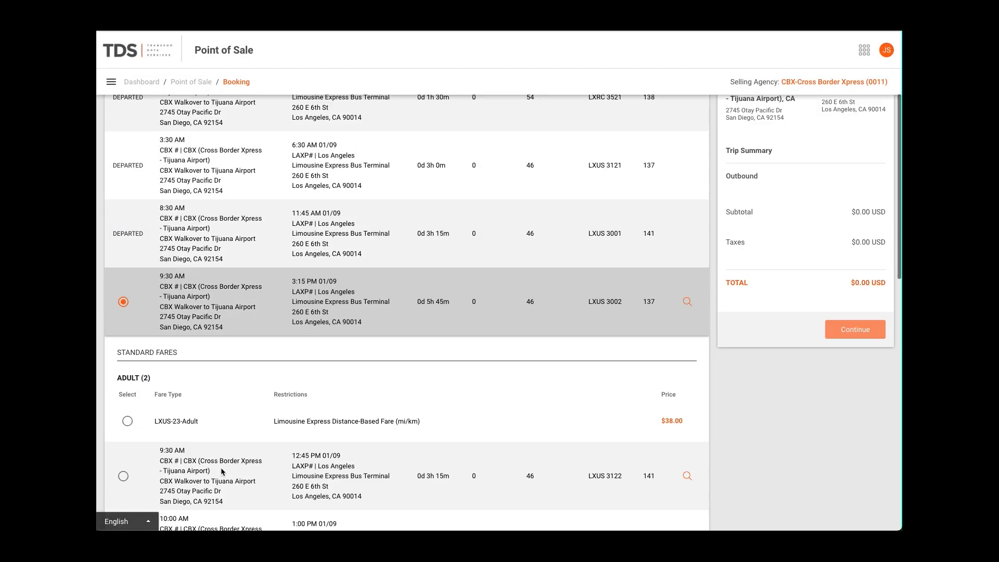
pyautogui.click(127, 303)
pyautogui.click(854, 226)
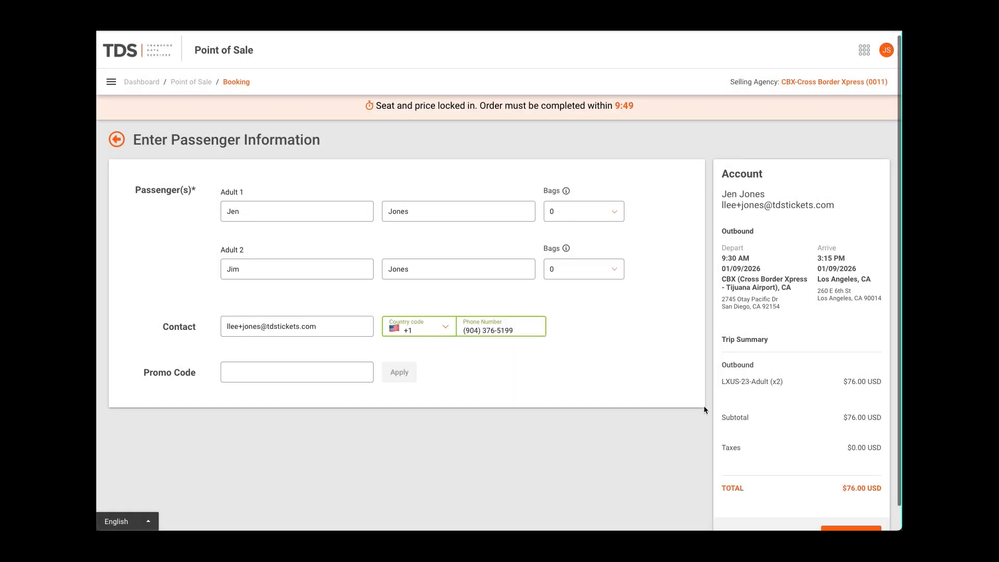
# Submit both adults' names and contact details and assign them seats 5 and 6
pyautogui.scroll(-1, 704, 405)
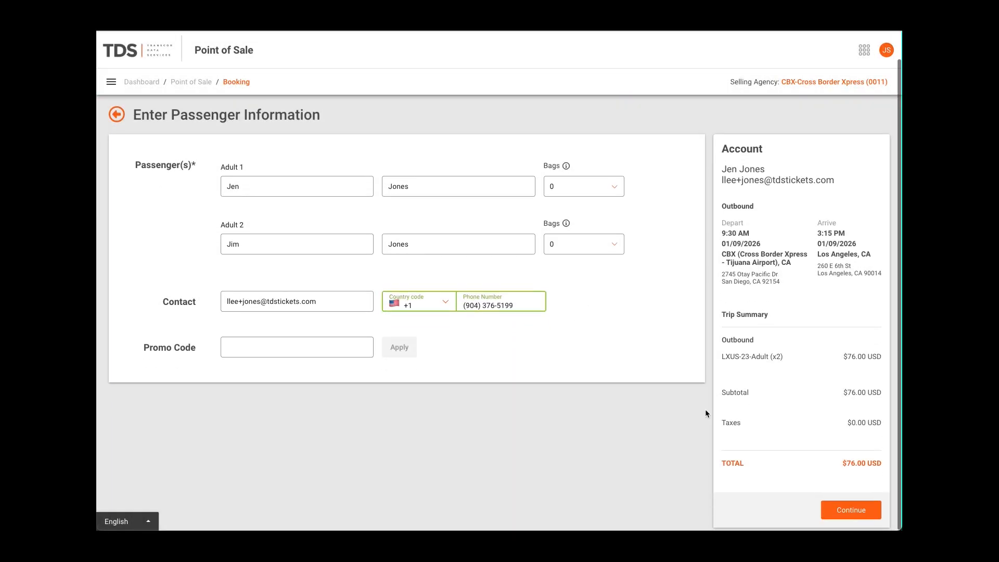
pyautogui.click(852, 510)
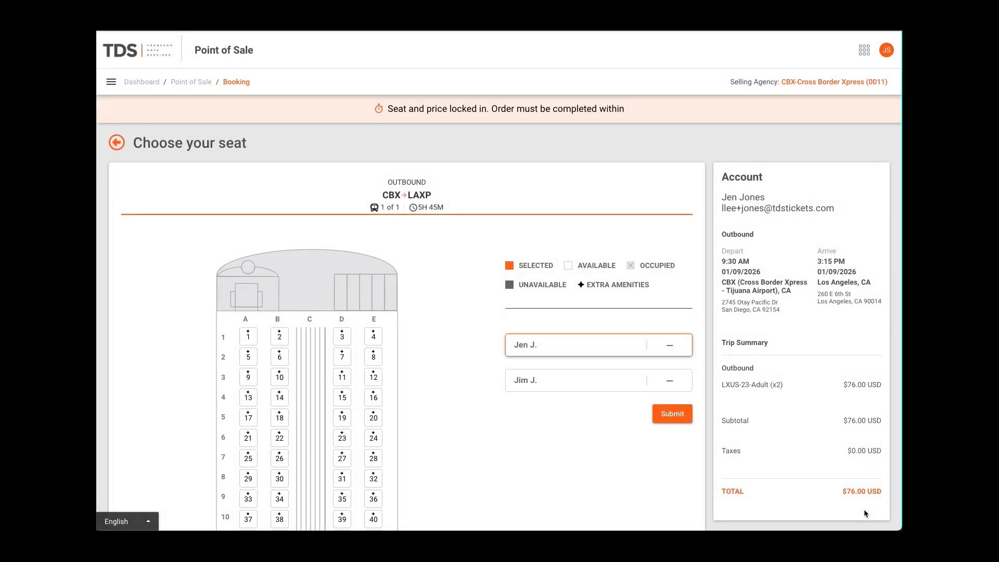
pyautogui.click(248, 357)
pyautogui.click(280, 356)
pyautogui.click(671, 414)
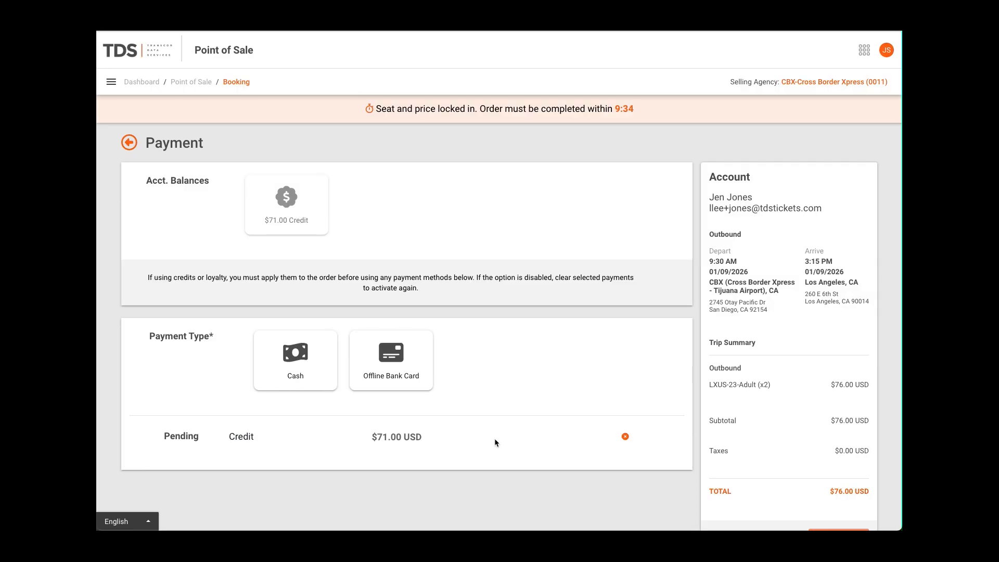
# Complete the booking with the $71.00 account credit and the $5.00 remaining balance in cash, and open the customer's account details
pyautogui.scroll(-1, 494, 438)
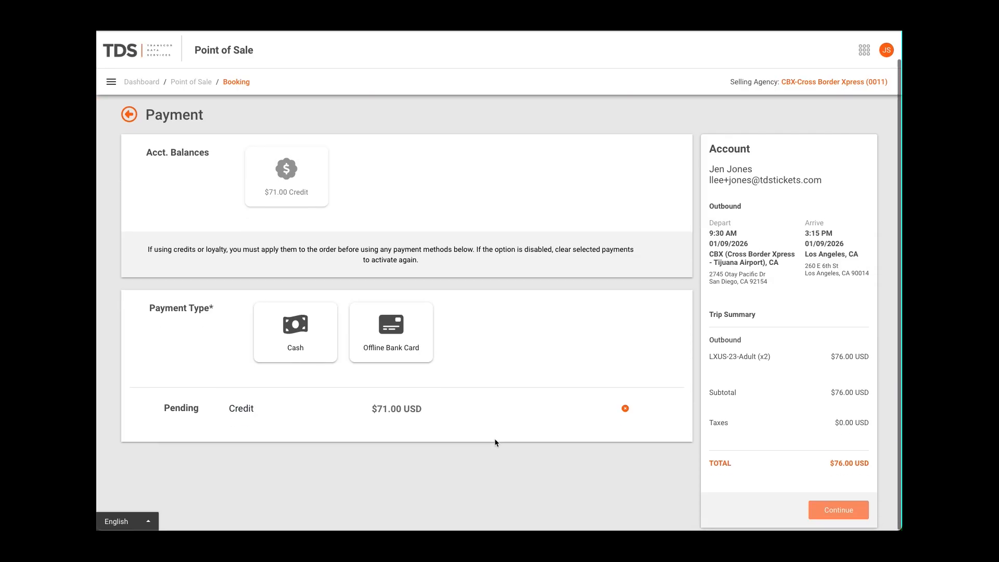
pyautogui.click(284, 335)
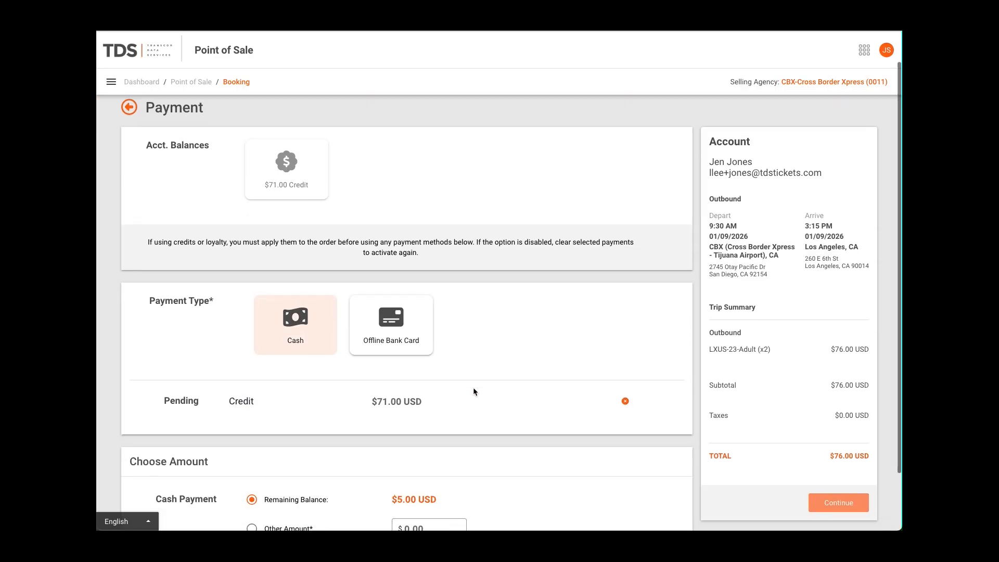
pyautogui.scroll(-3, 473, 391)
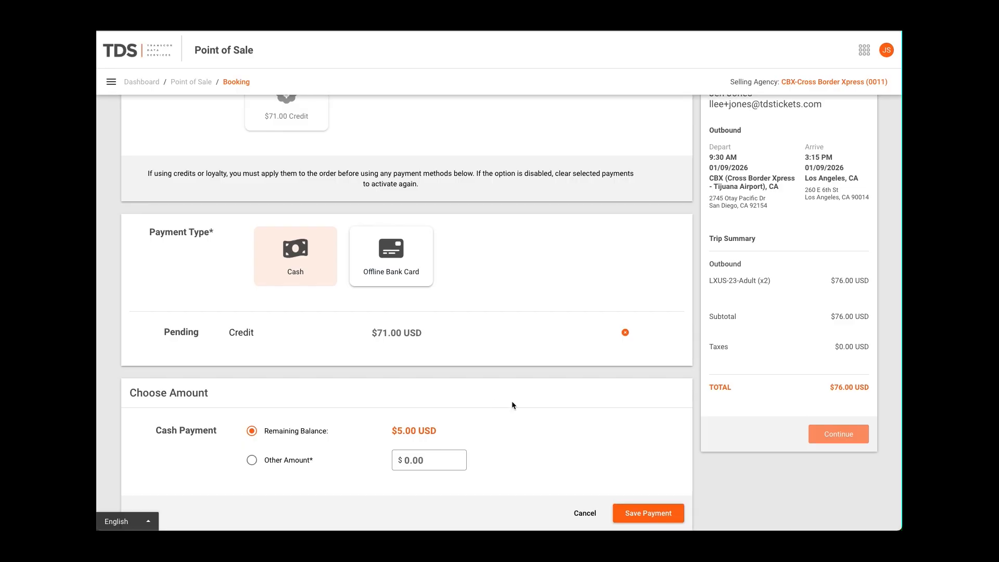
pyautogui.click(644, 515)
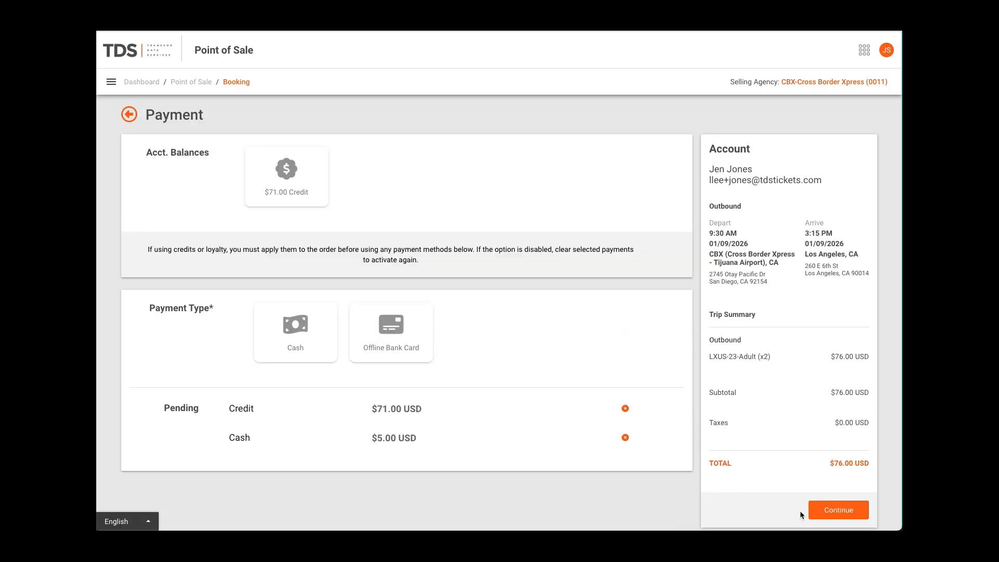
pyautogui.click(833, 516)
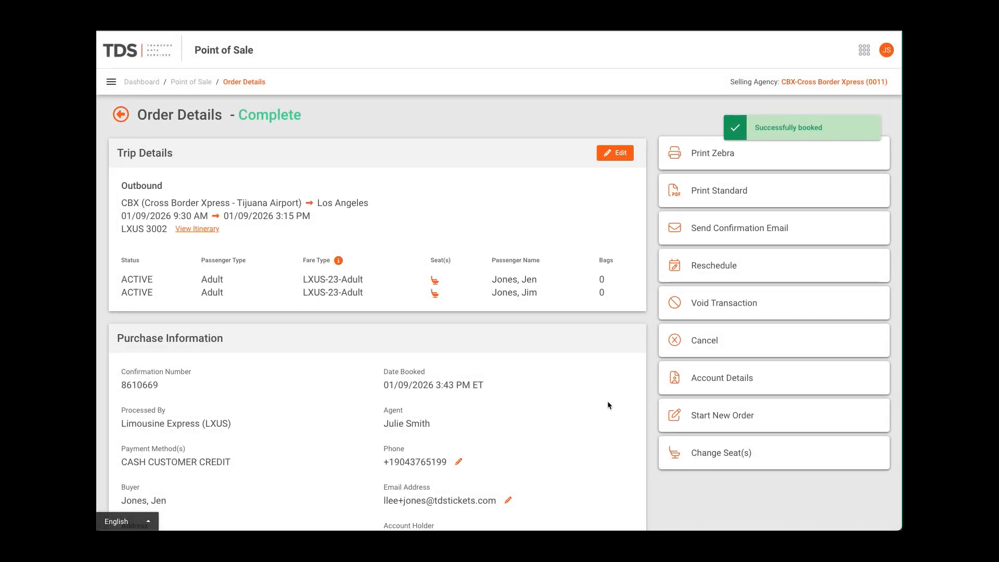
pyautogui.click(711, 378)
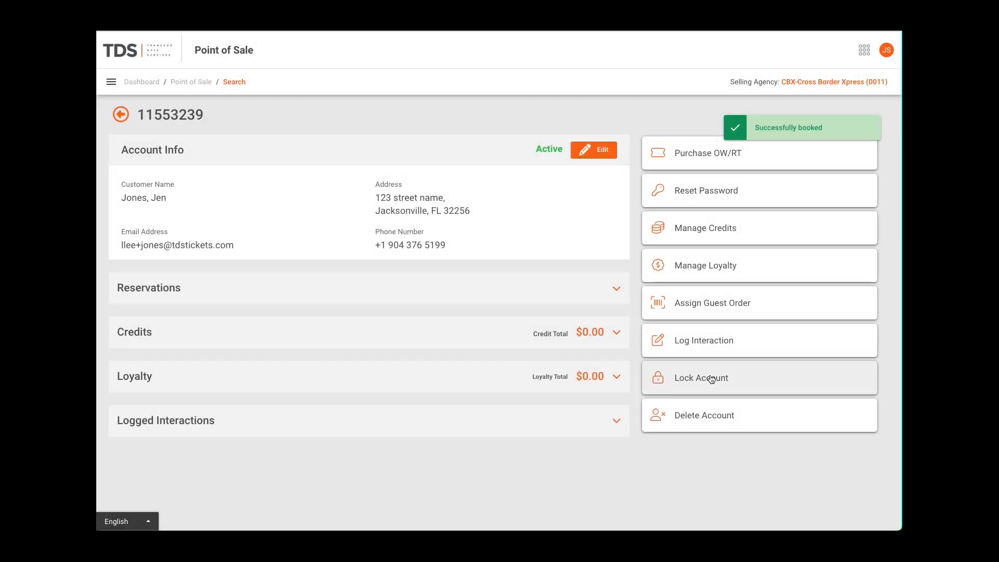
# Review the account's credit transactions and reservations, and view the editable account information without changing it
pyautogui.click(617, 336)
pyautogui.scroll(-1, 616, 332)
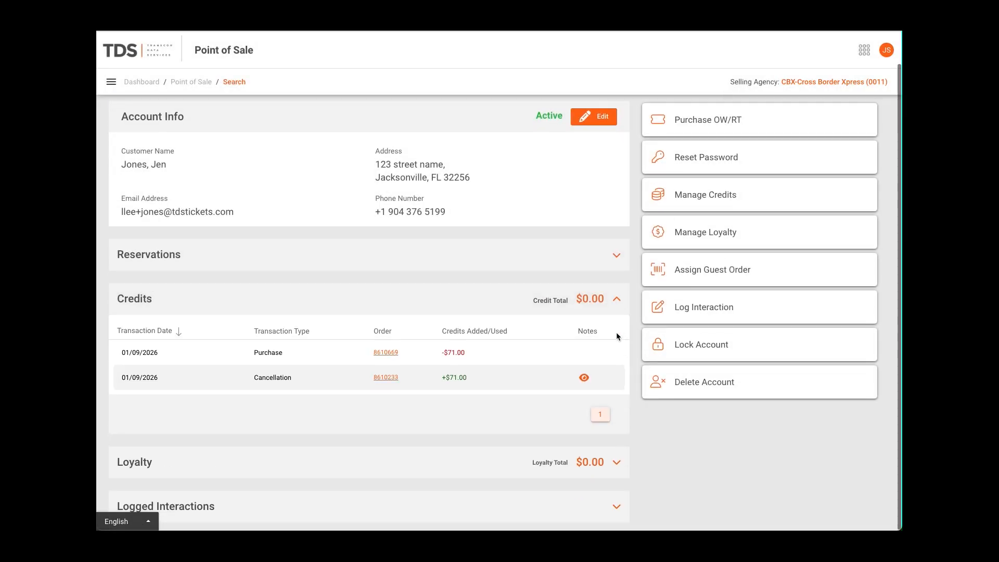
pyautogui.moveTo(583, 379)
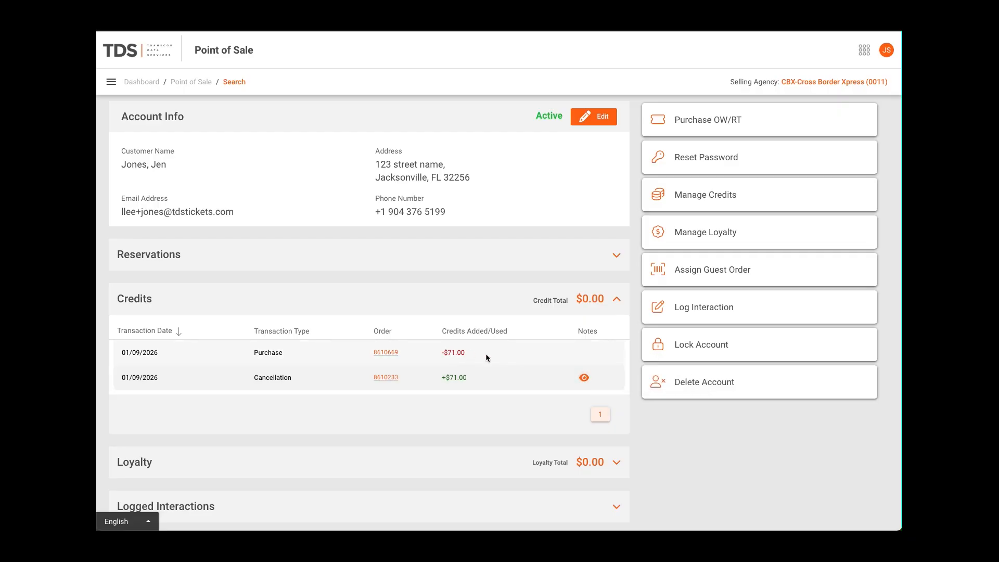
pyautogui.click(604, 257)
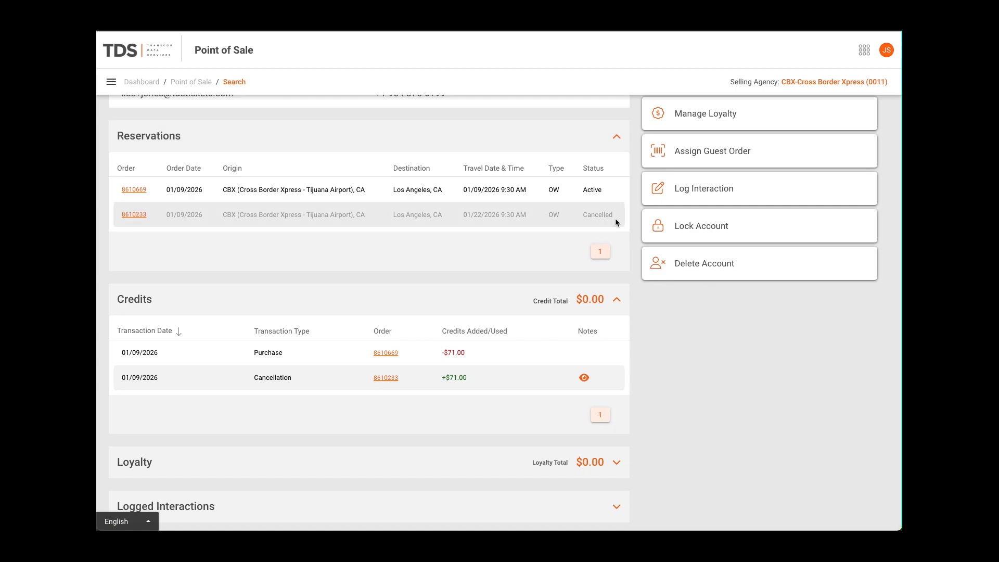
pyautogui.scroll(1, 615, 222)
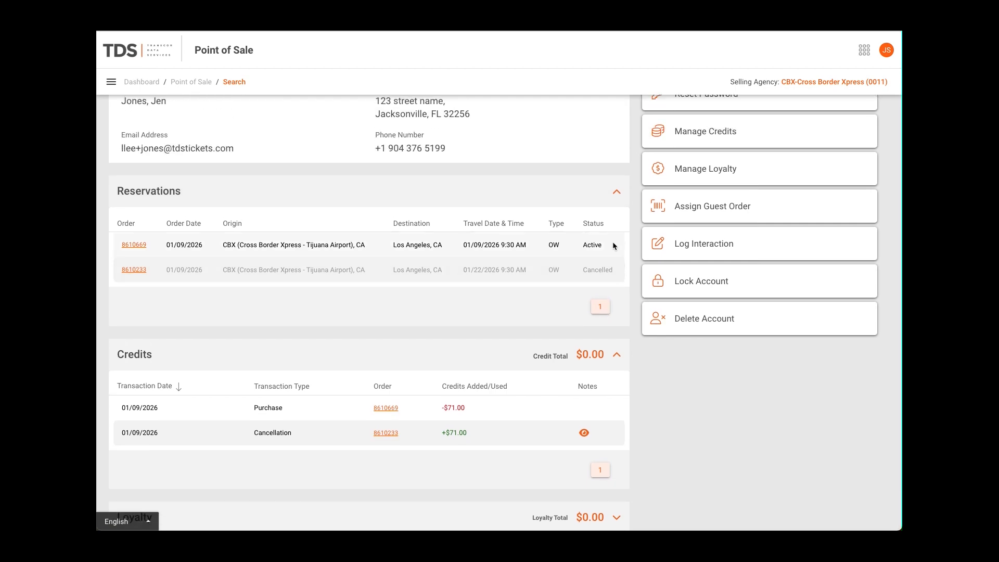
pyautogui.scroll(2, 613, 245)
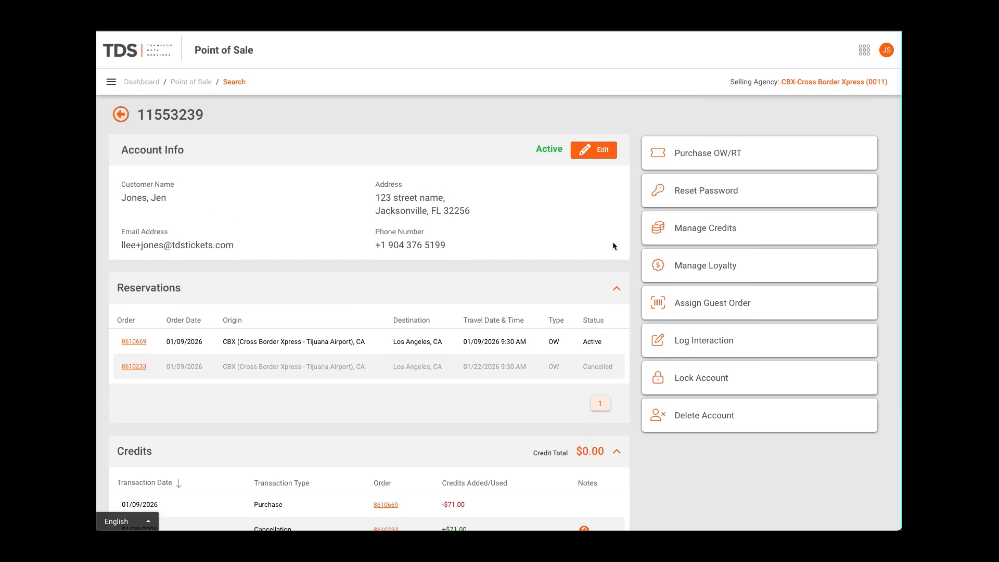
pyautogui.click(601, 151)
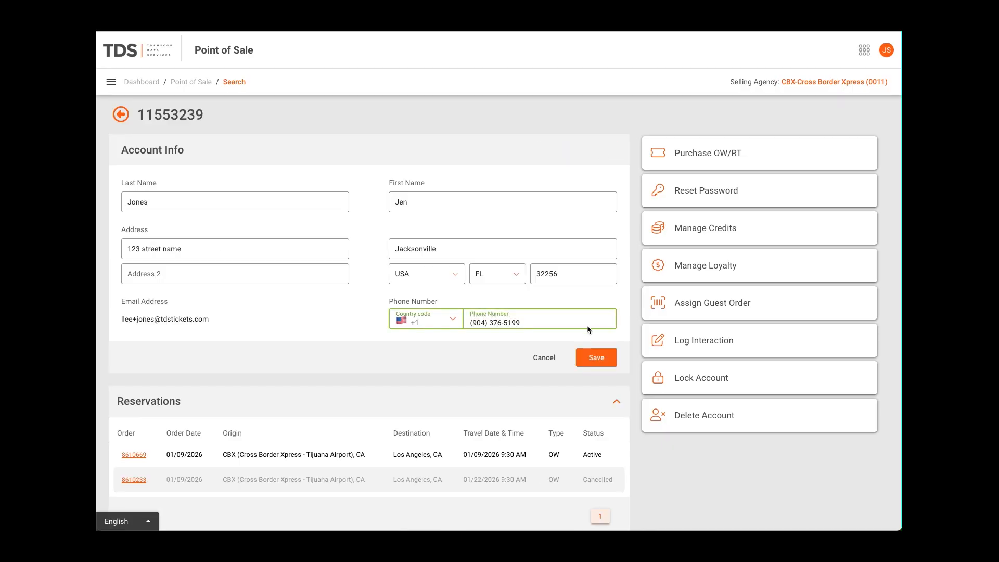
pyautogui.click(552, 359)
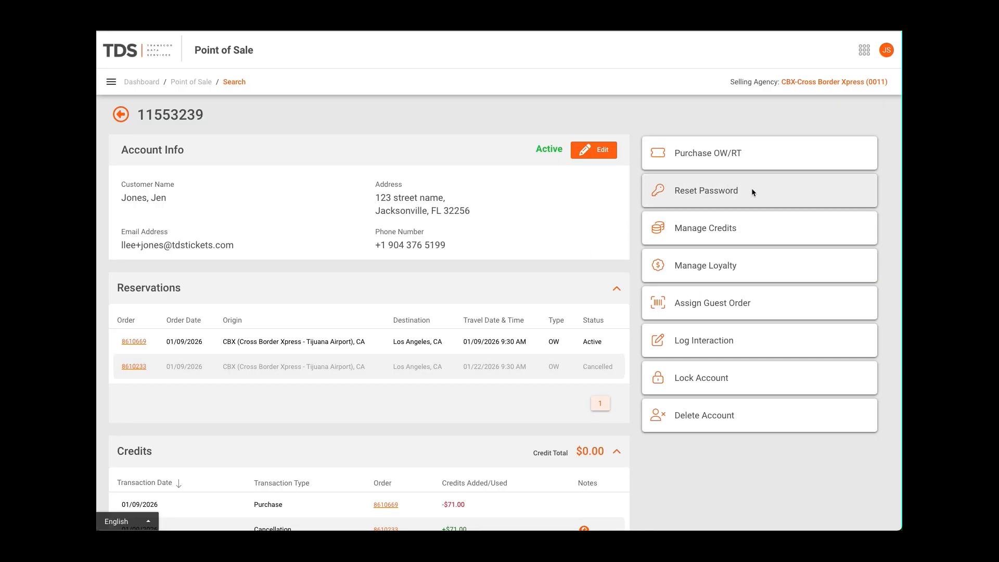
# Add a $1.00 credit to the customer account without a note
pyautogui.click(714, 233)
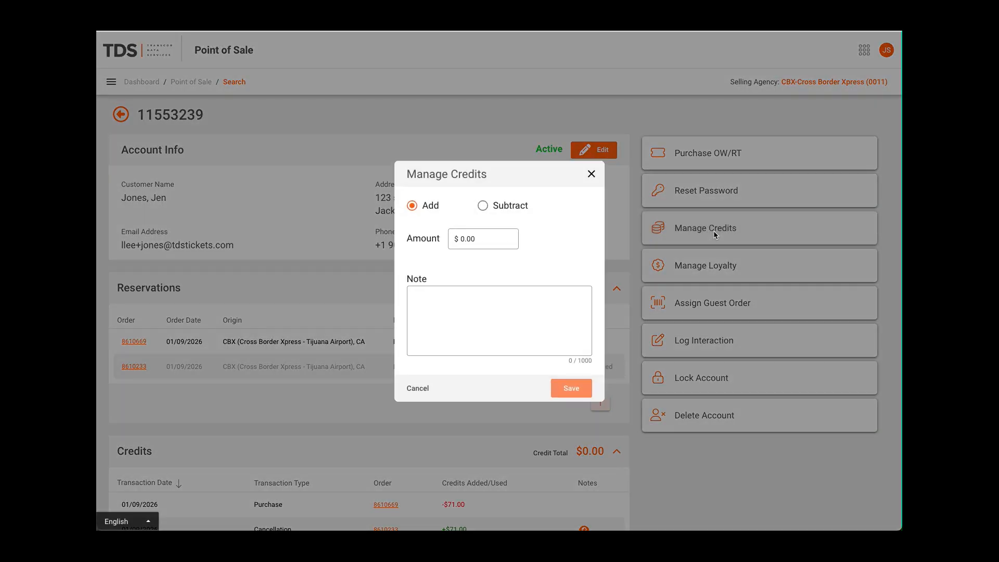
pyautogui.click(460, 242)
pyautogui.write('1')
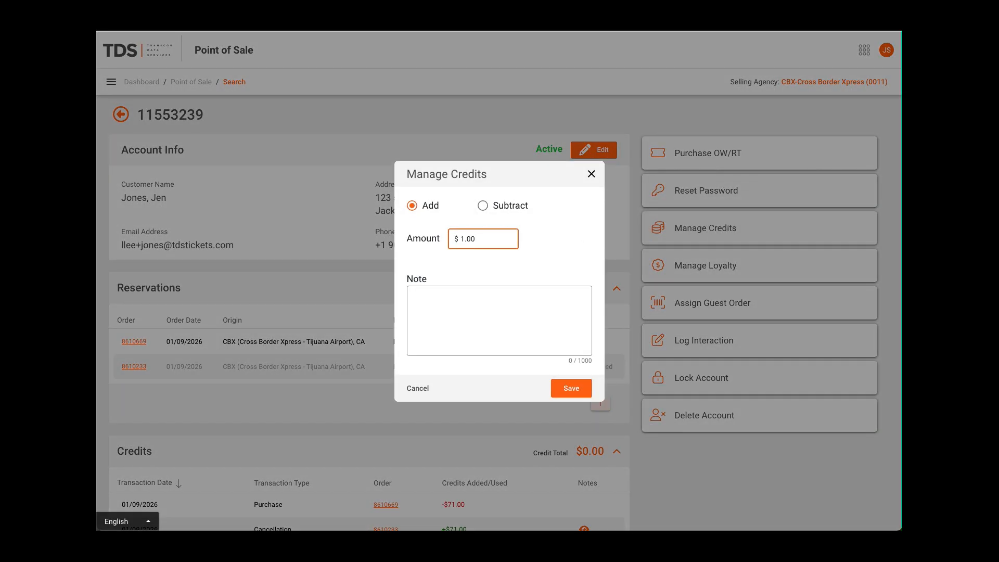
pyautogui.click(468, 305)
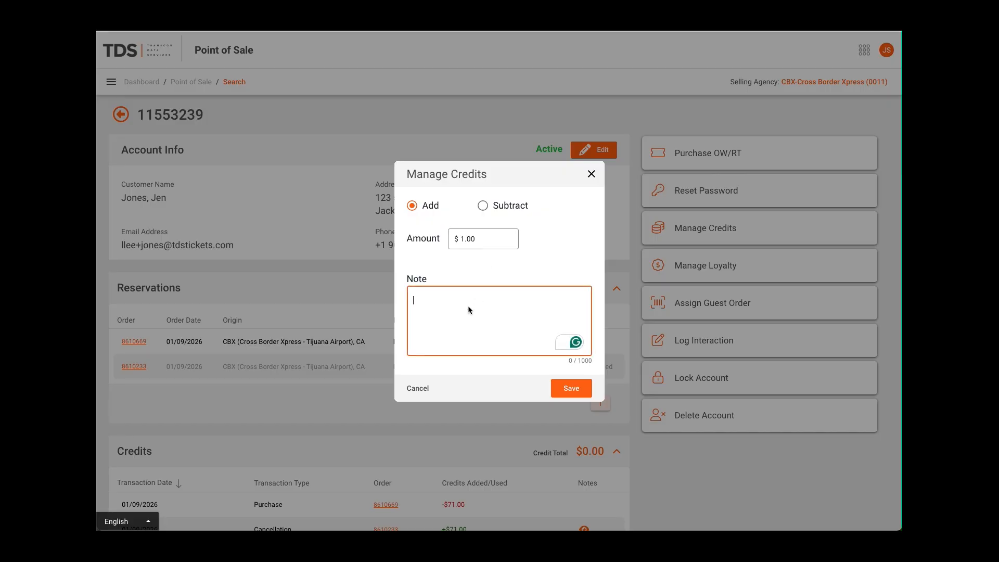
pyautogui.click(572, 389)
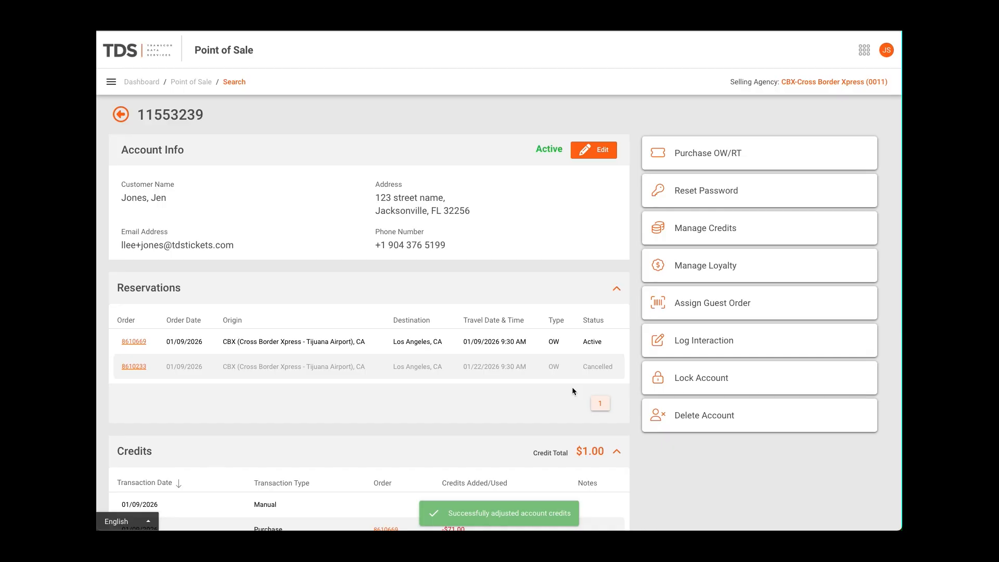
# View the forms for managing loyalty and assigning a guest order, leaving both without changes
pyautogui.click(690, 267)
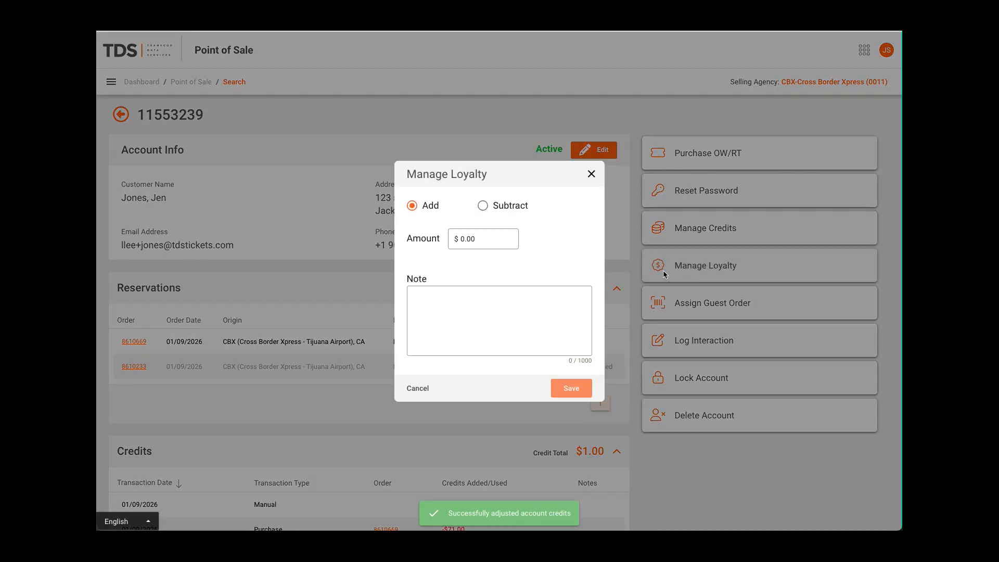
pyautogui.click(412, 206)
pyautogui.click(591, 175)
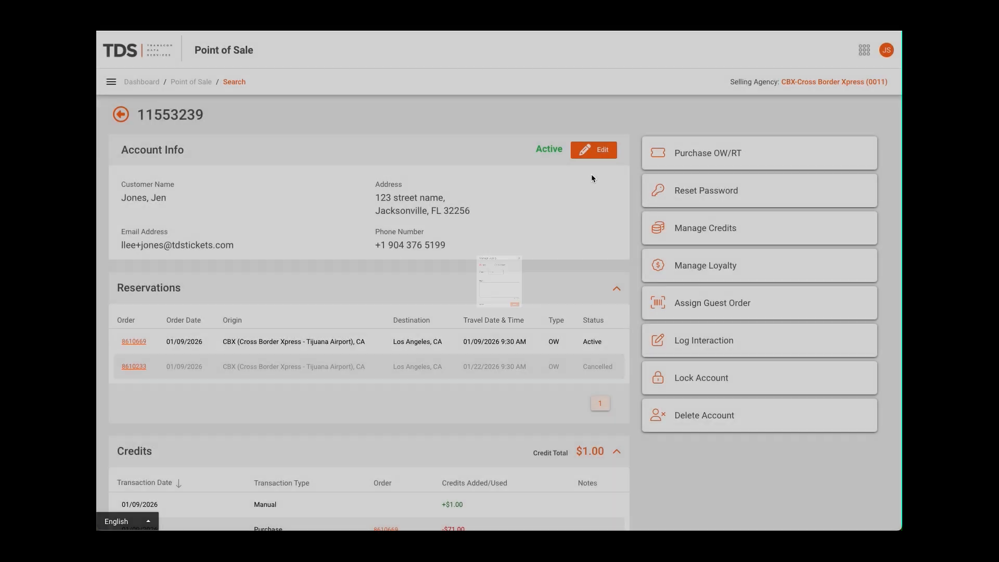
pyautogui.click(698, 306)
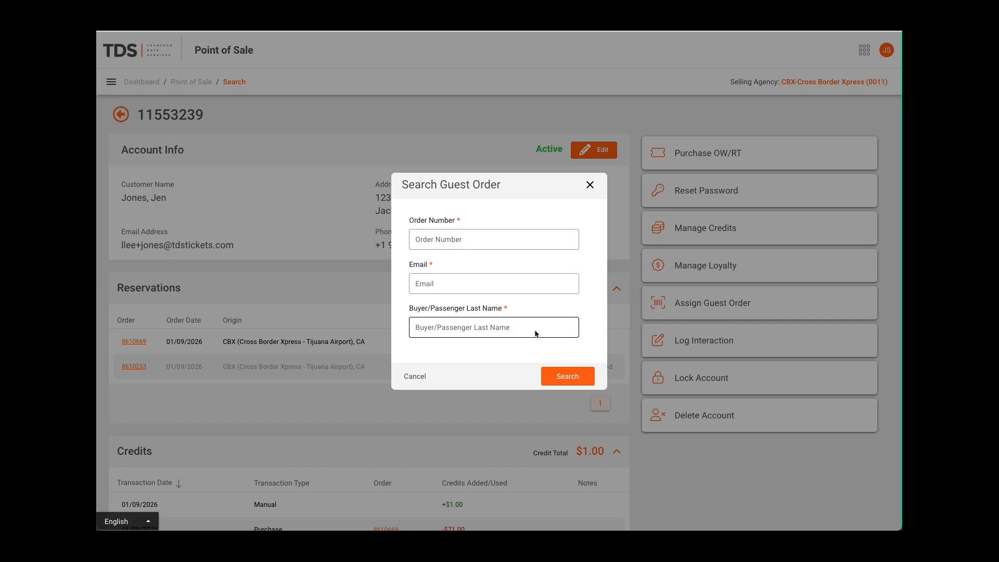
pyautogui.click(590, 185)
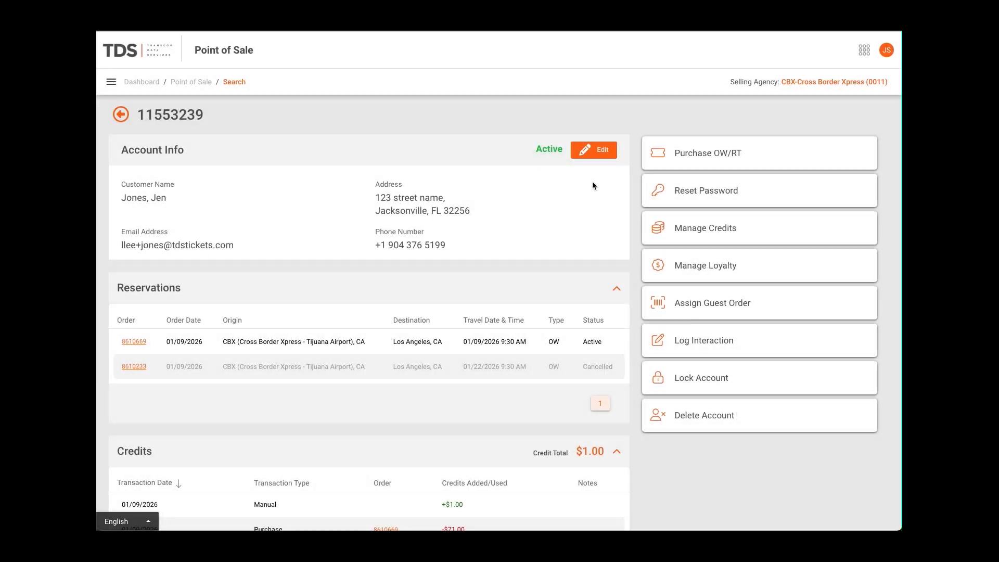
# Log an interaction with the comment "Has answered" on the account and show its logged interactions
pyautogui.click(711, 342)
pyautogui.click(526, 283)
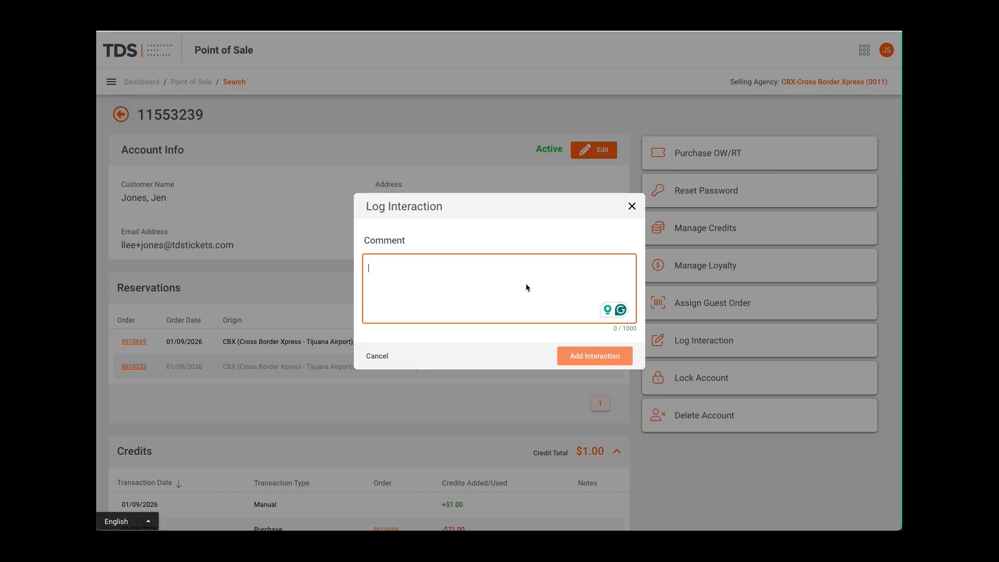
pyautogui.write('Has')
pyautogui.write(' answered')
pyautogui.click(579, 357)
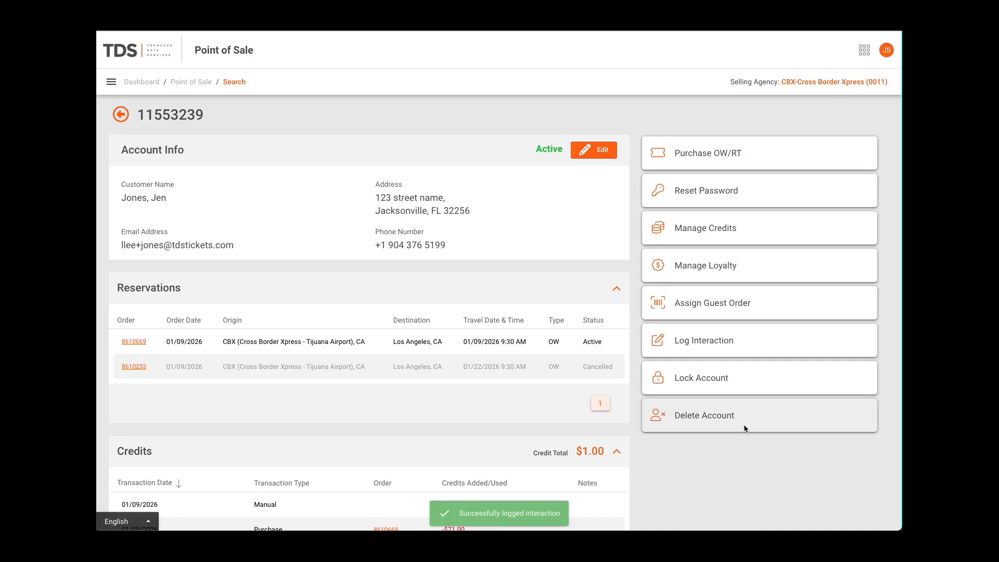
pyautogui.scroll(-3, 777, 422)
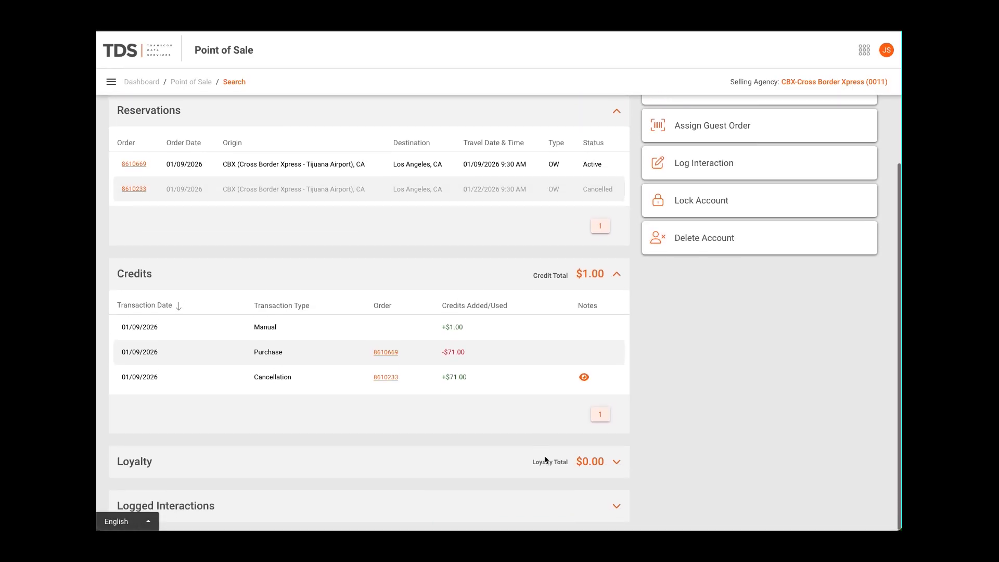
pyautogui.click(619, 507)
pyautogui.scroll(-2, 659, 470)
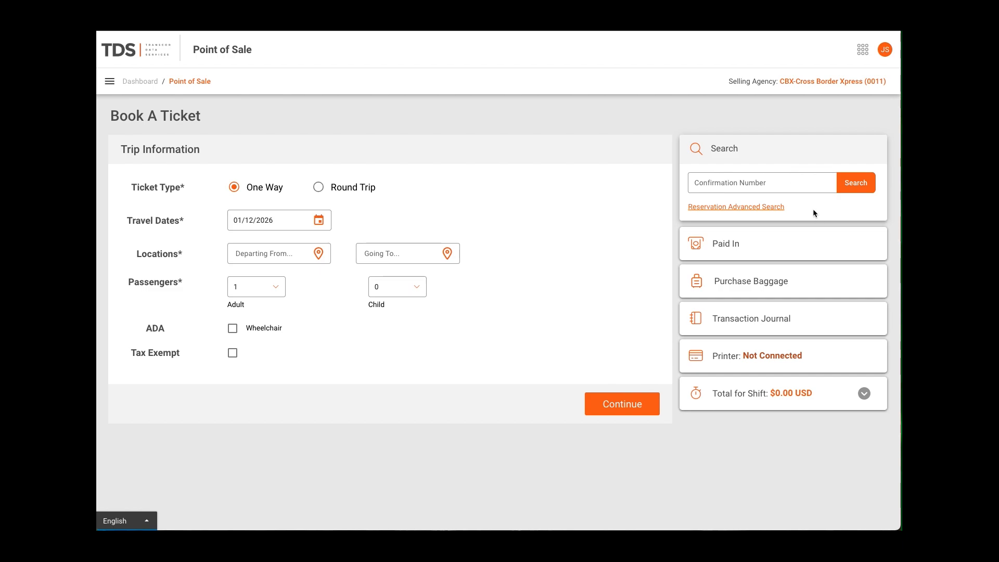
# Open the advanced reservation search and compare its order, passenger and account search forms, ending on the order search
pyautogui.click(745, 208)
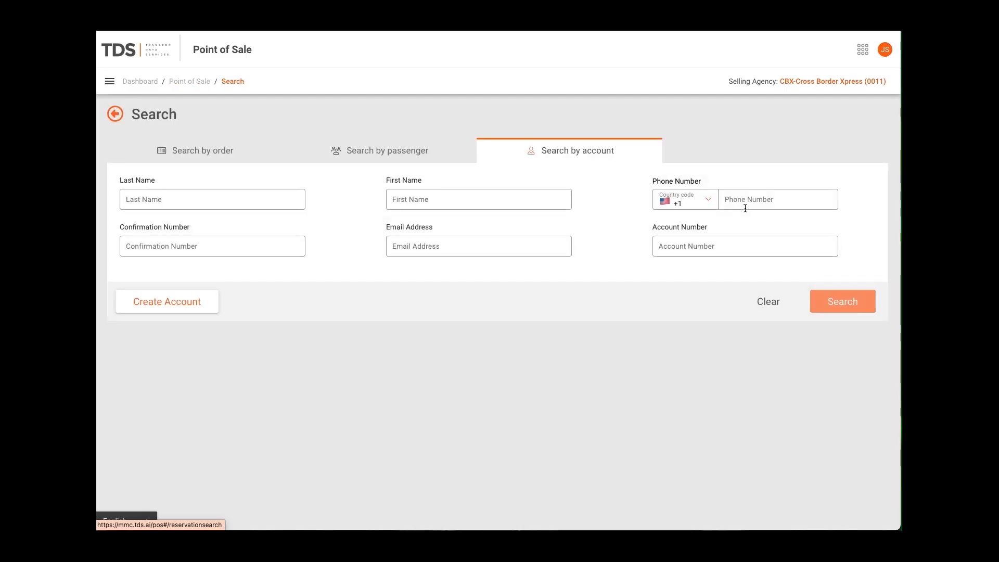
pyautogui.click(212, 149)
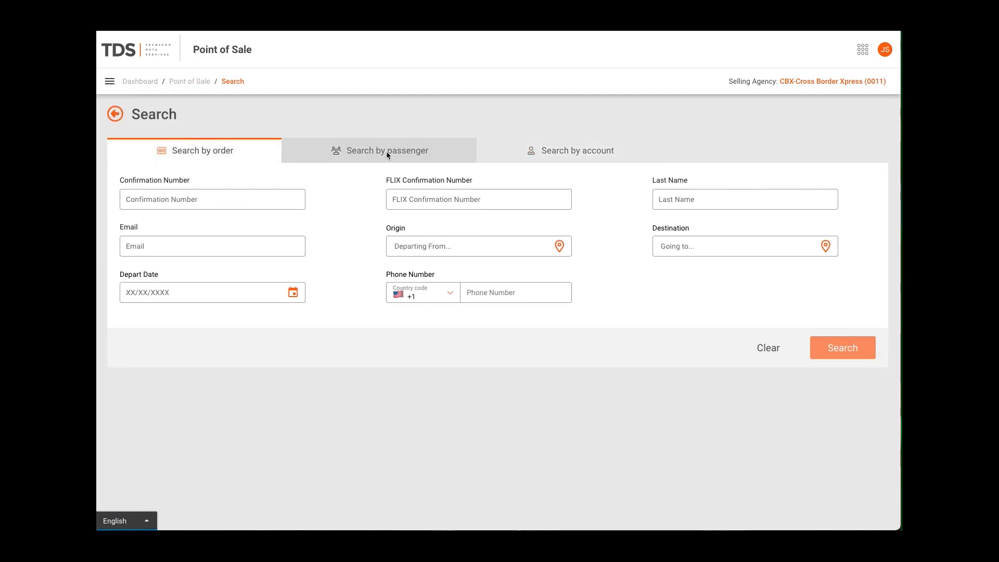
pyautogui.click(387, 153)
pyautogui.click(536, 156)
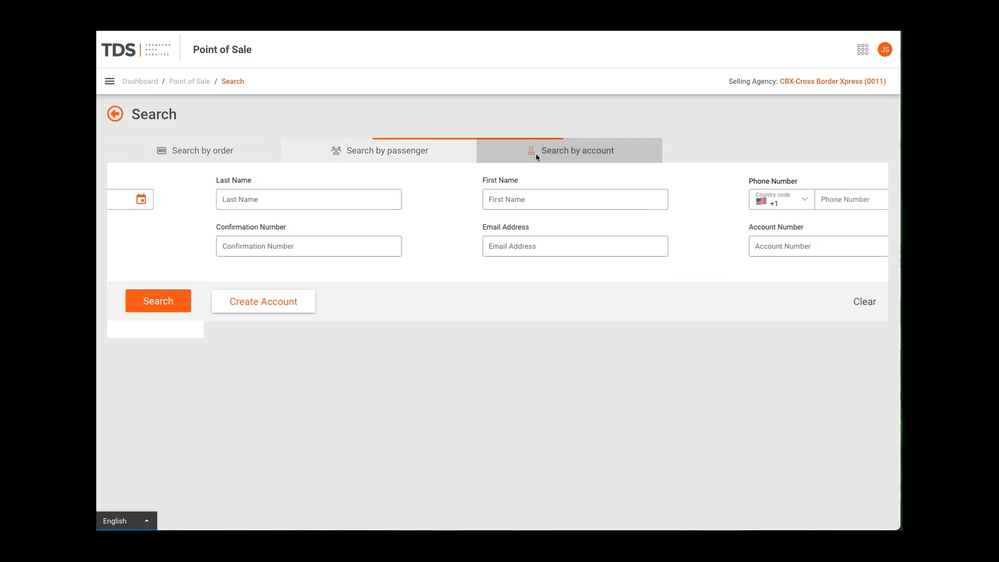
pyautogui.click(264, 156)
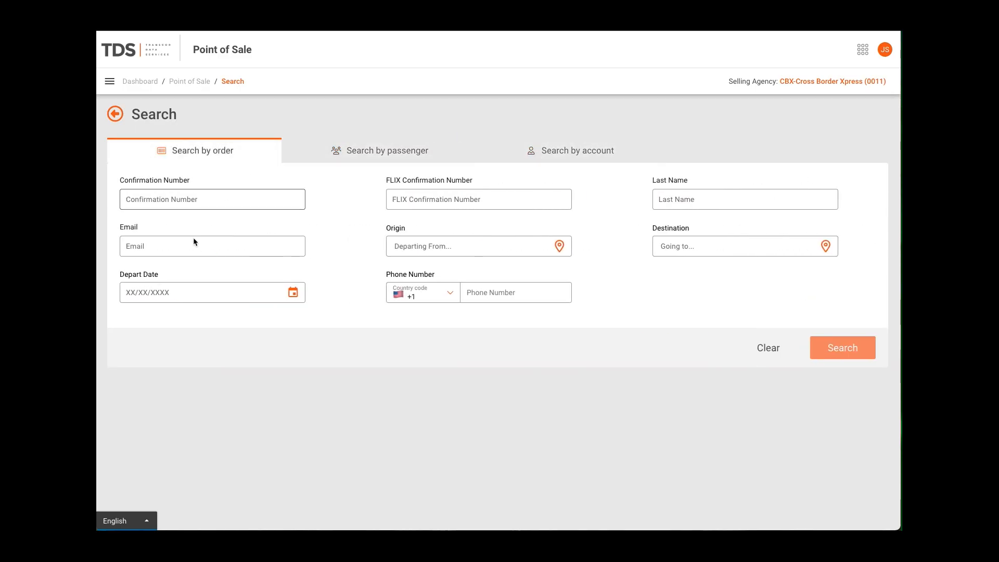
# Search for orders departing 01/12/2026, view the first listed order's details and return to the search
pyautogui.click(293, 293)
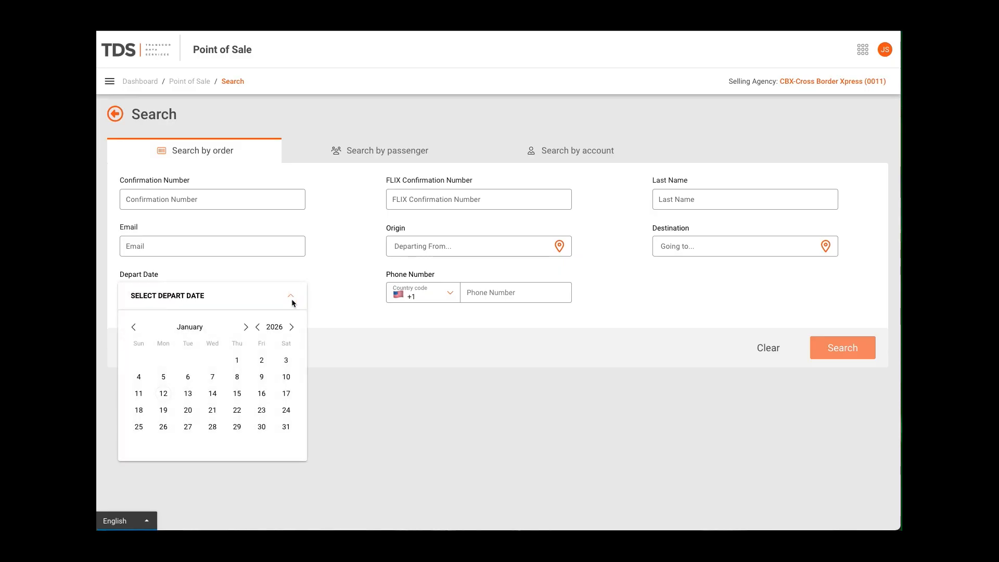
pyautogui.click(161, 395)
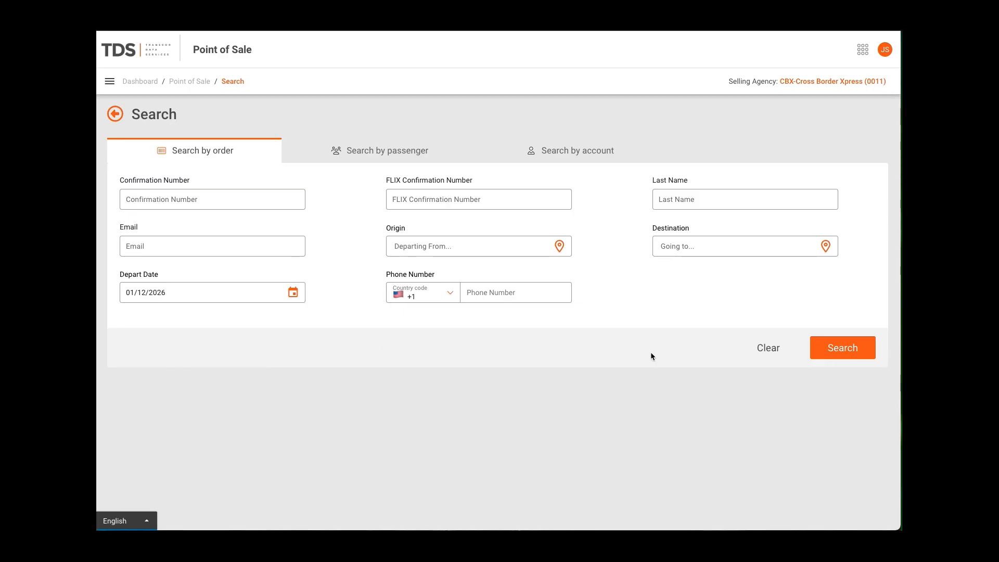
pyautogui.click(860, 354)
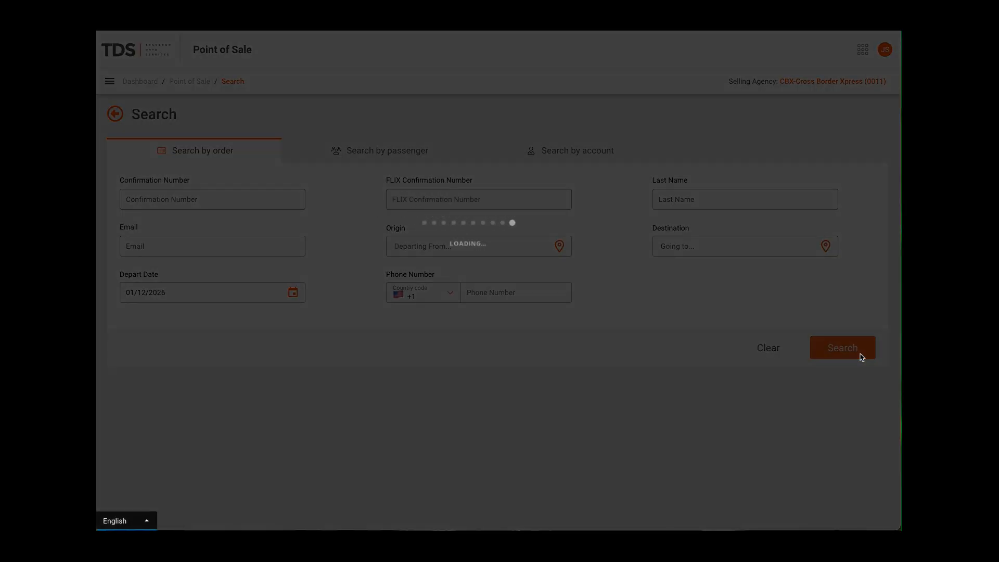
pyautogui.scroll(-3, 735, 373)
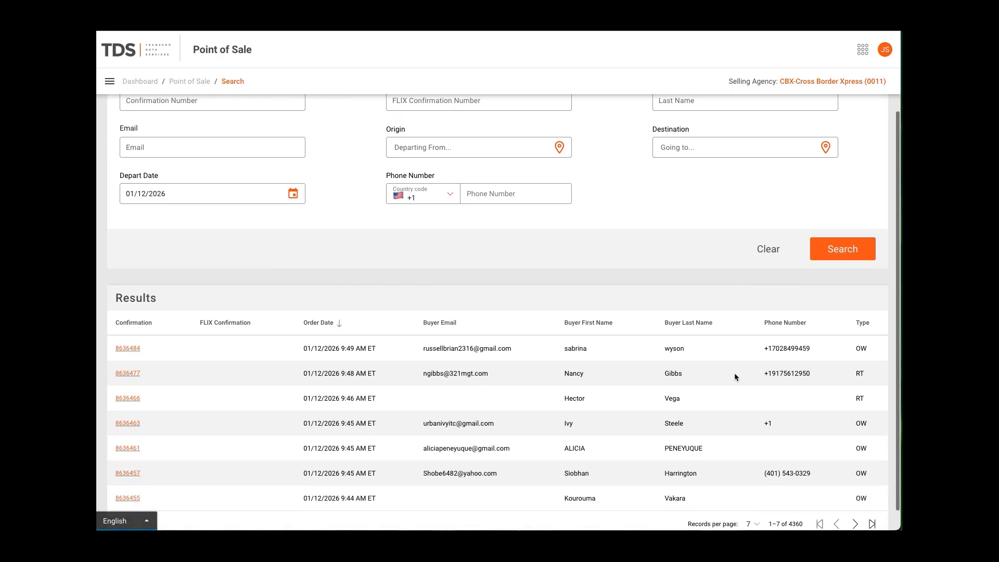
pyautogui.scroll(2, 734, 373)
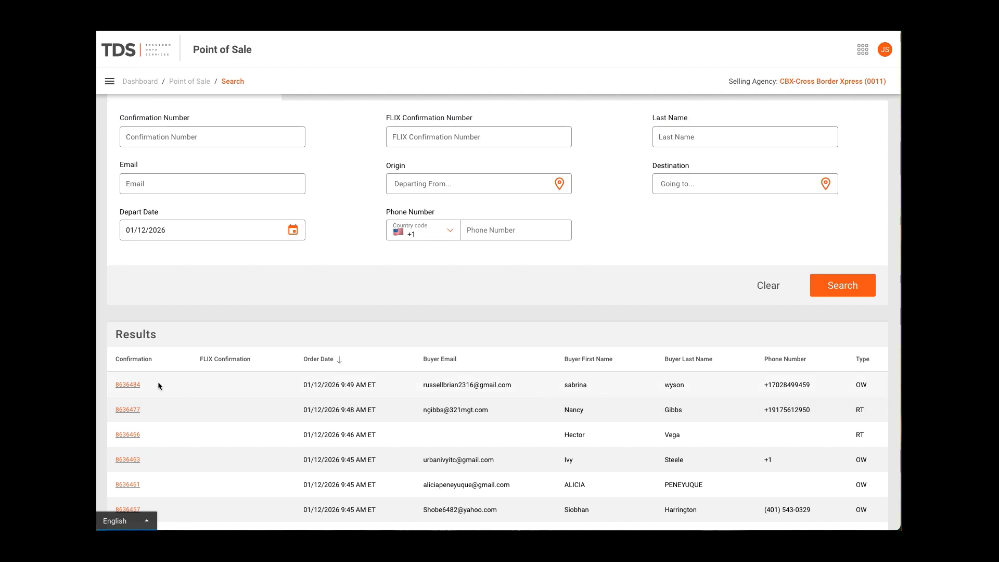
pyautogui.click(132, 385)
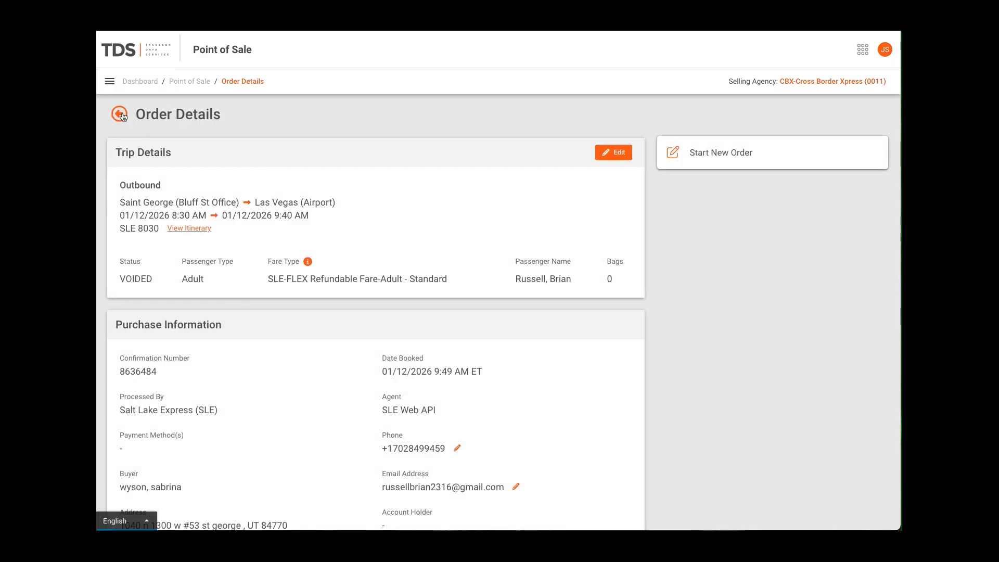
pyautogui.click(118, 112)
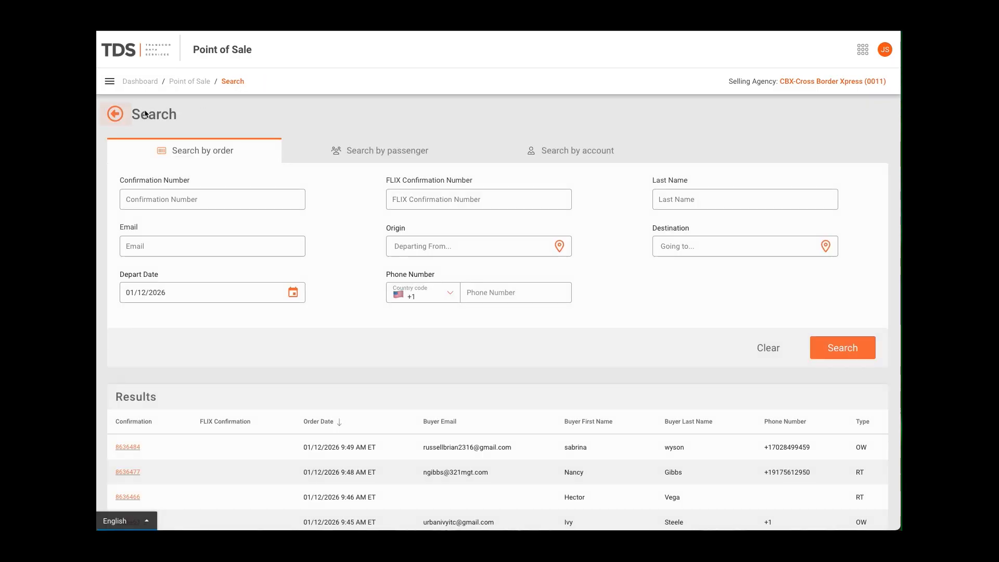
# Search for passengers departing 01/12/2026 by last name and review the matching reservations
pyautogui.click(369, 154)
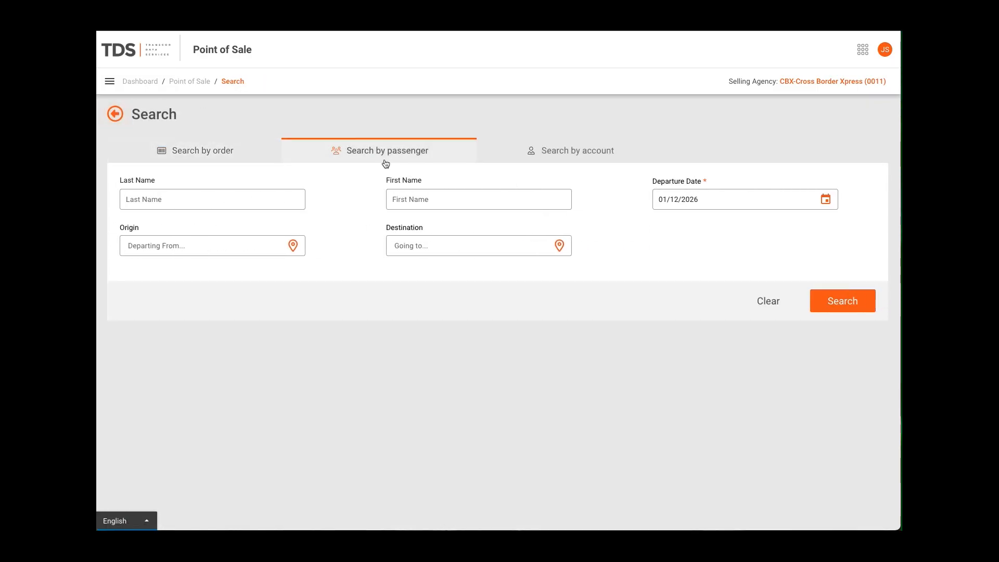
pyautogui.click(208, 200)
pyautogui.write('smith')
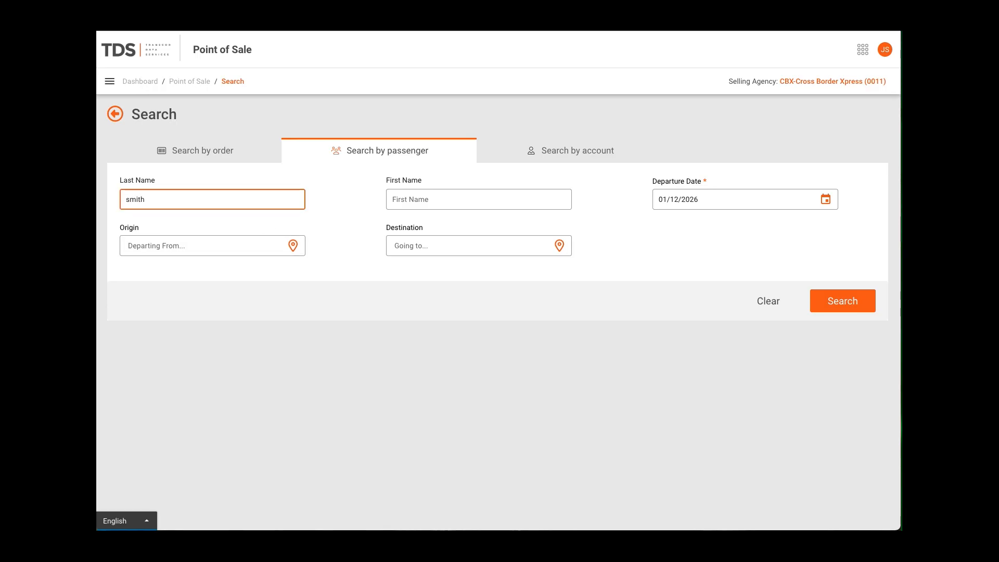
pyautogui.click(848, 310)
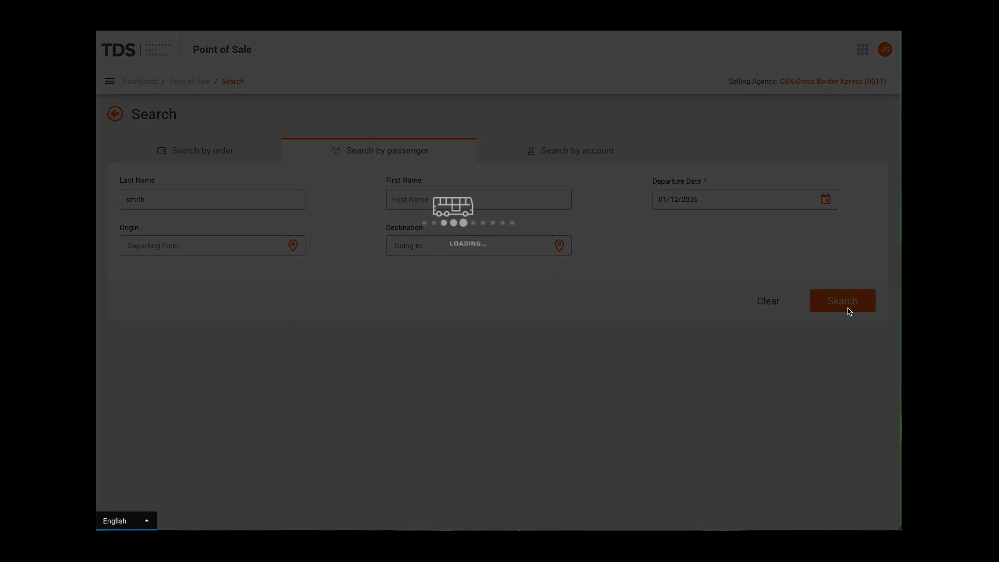
pyautogui.scroll(-2, 655, 402)
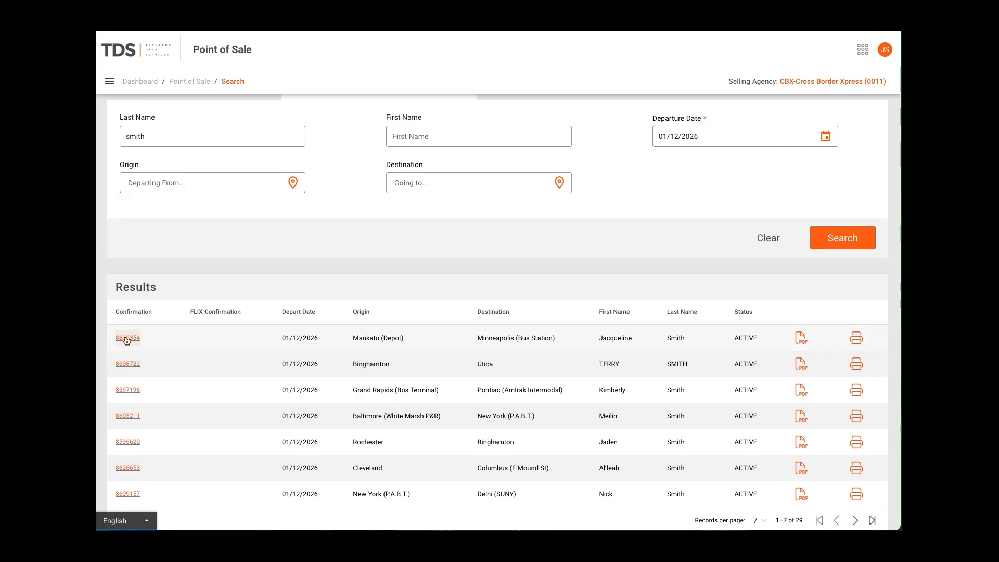
pyautogui.scroll(2, 127, 339)
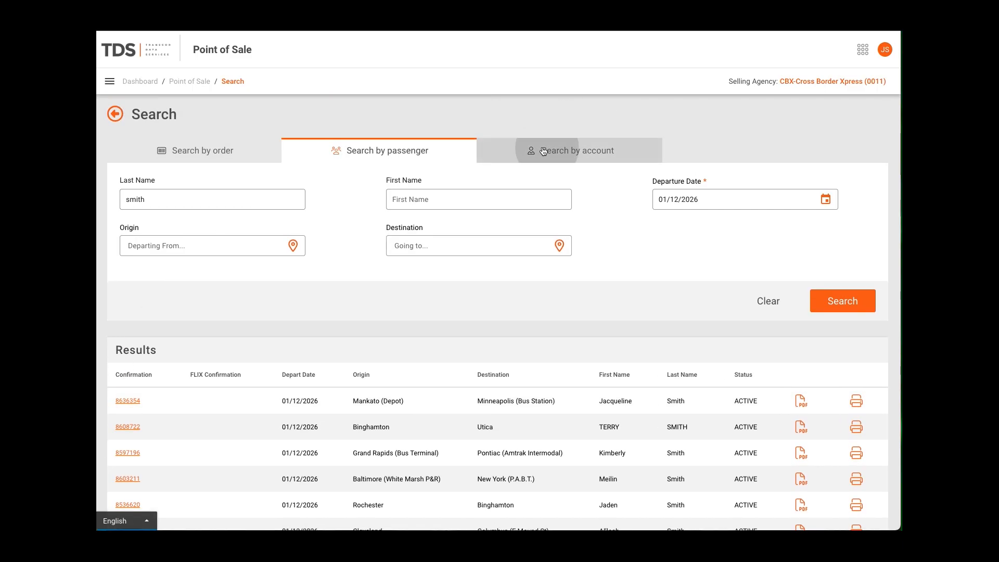
# Search customer accounts by last name and open the matching account's details
pyautogui.click(572, 151)
pyautogui.click(211, 199)
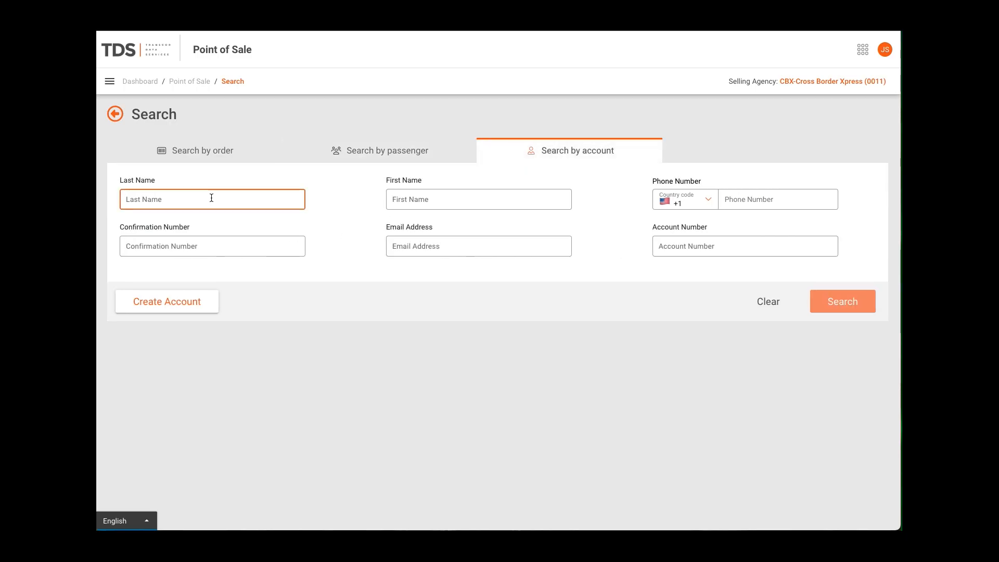
pyautogui.write('smith')
pyautogui.click(836, 301)
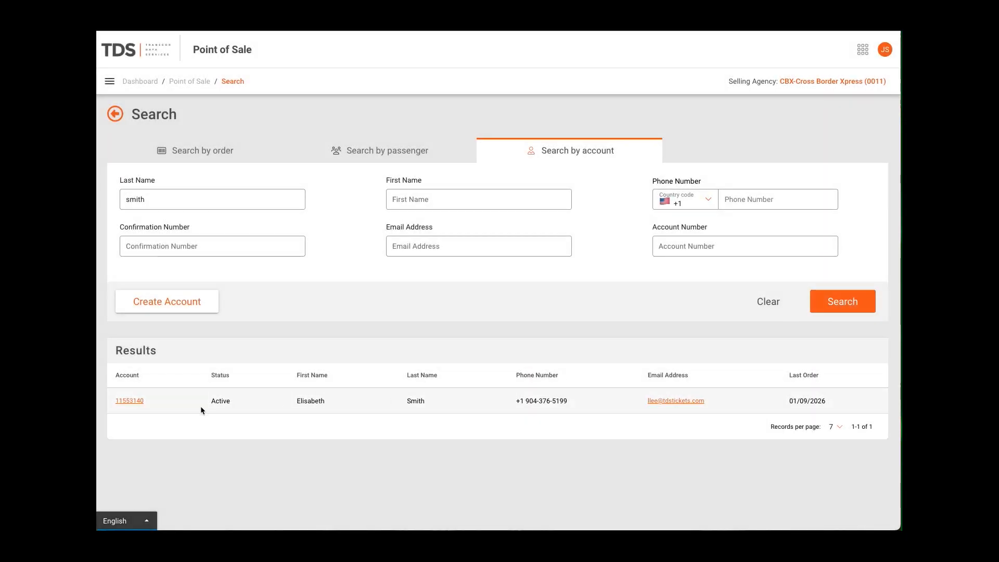
pyautogui.click(127, 404)
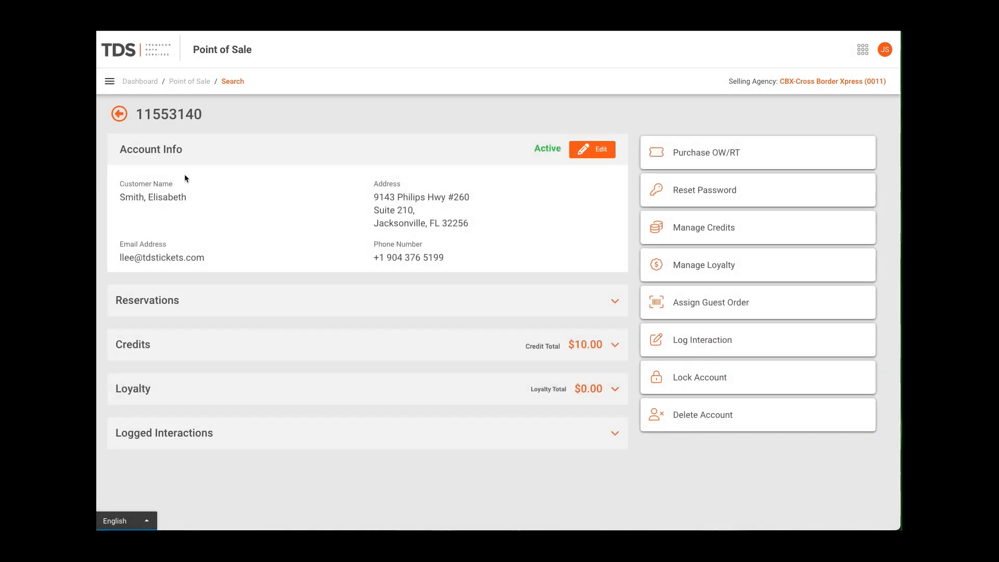
# From the booking page, create a Monthly Parking paid-in for $100.00 with the note "parking January"
pyautogui.click(202, 83)
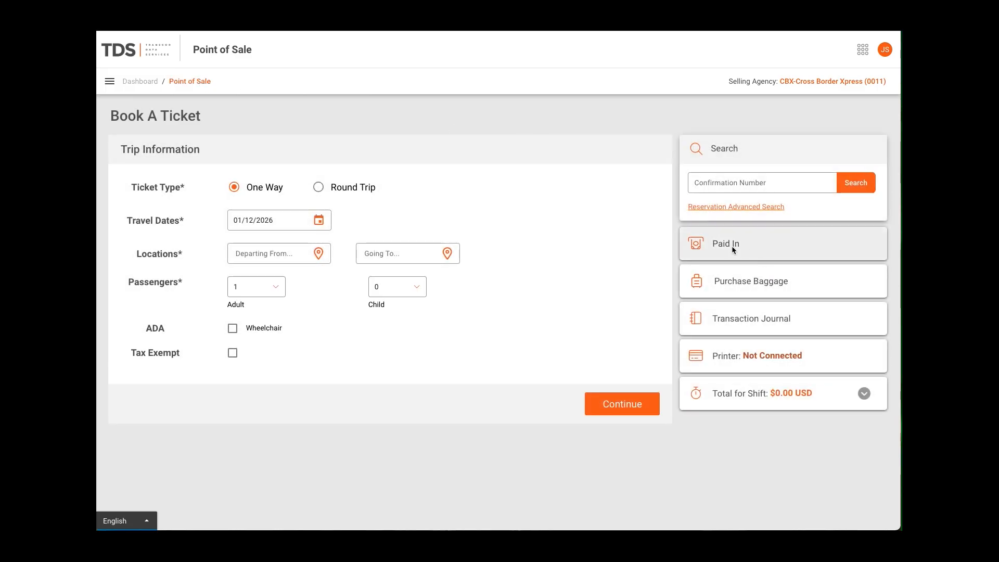
pyautogui.click(731, 246)
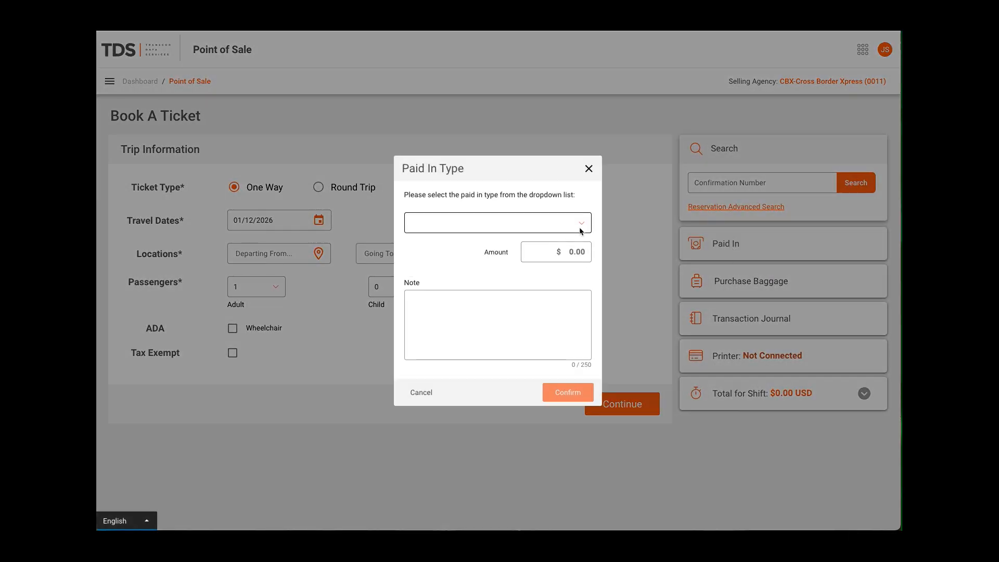
pyautogui.click(581, 229)
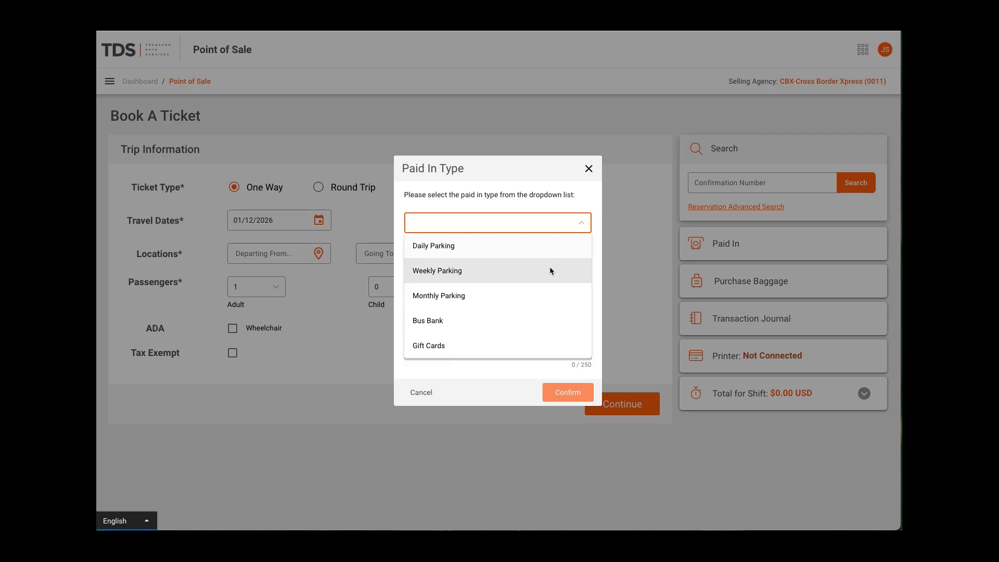
pyautogui.click(541, 297)
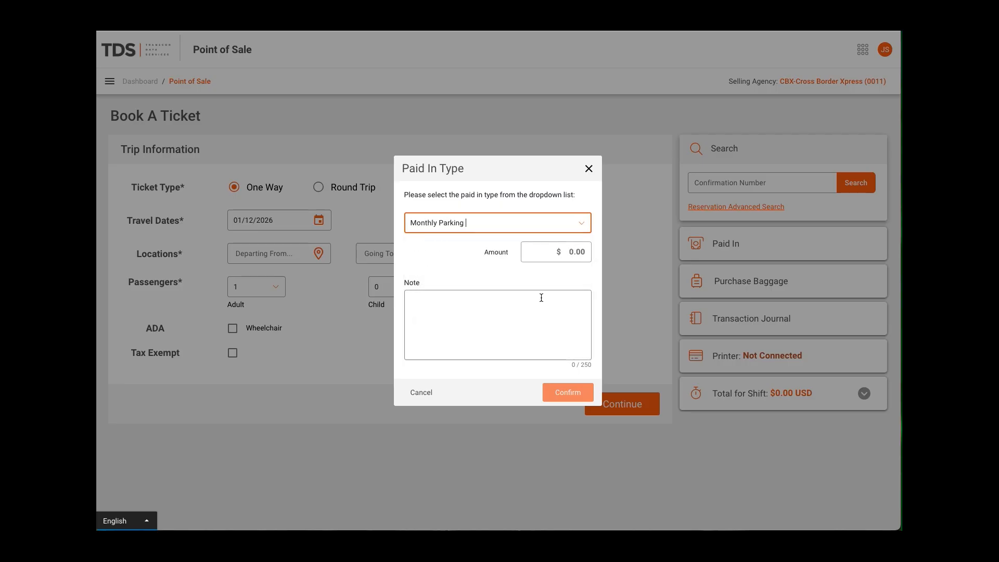
pyautogui.click(568, 253)
pyautogui.write('10')
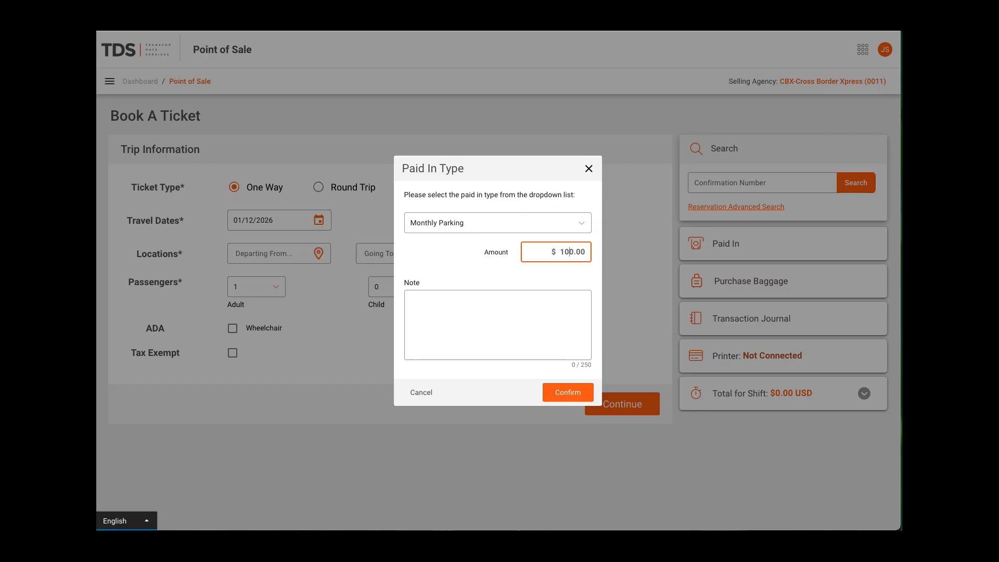
pyautogui.click(492, 297)
pyautogui.write('parking January')
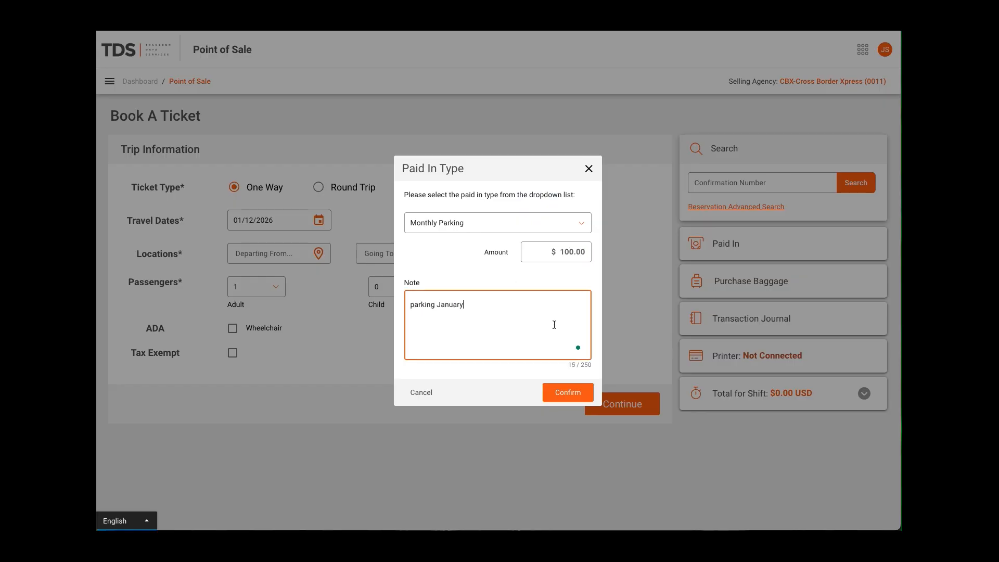
pyautogui.click(567, 393)
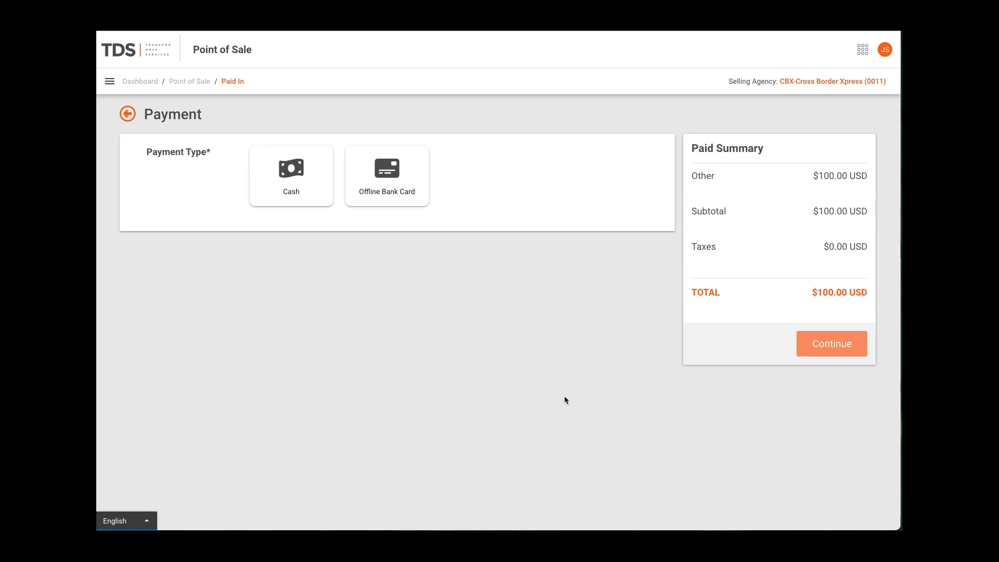
# Pay the full parking balance in cash, complete the order and review its details
pyautogui.click(296, 191)
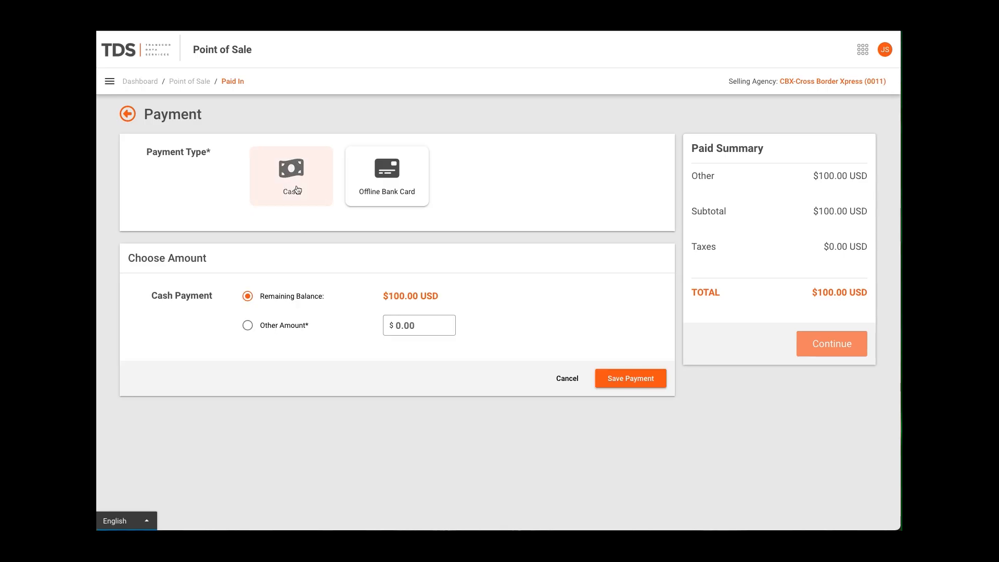
pyautogui.click(625, 380)
pyautogui.click(845, 349)
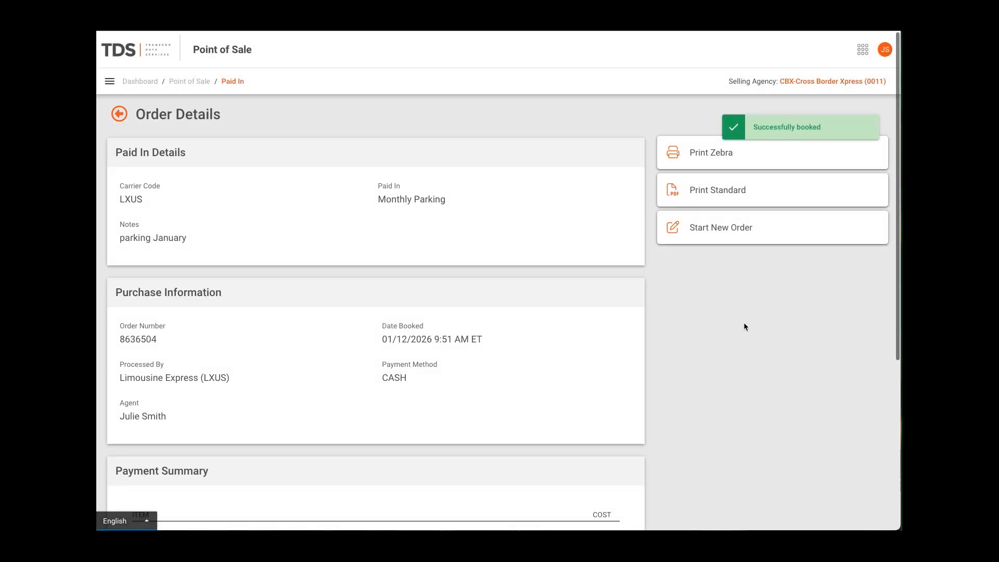
pyautogui.scroll(-5, 744, 327)
pyautogui.scroll(3, 744, 327)
pyautogui.scroll(2, 745, 326)
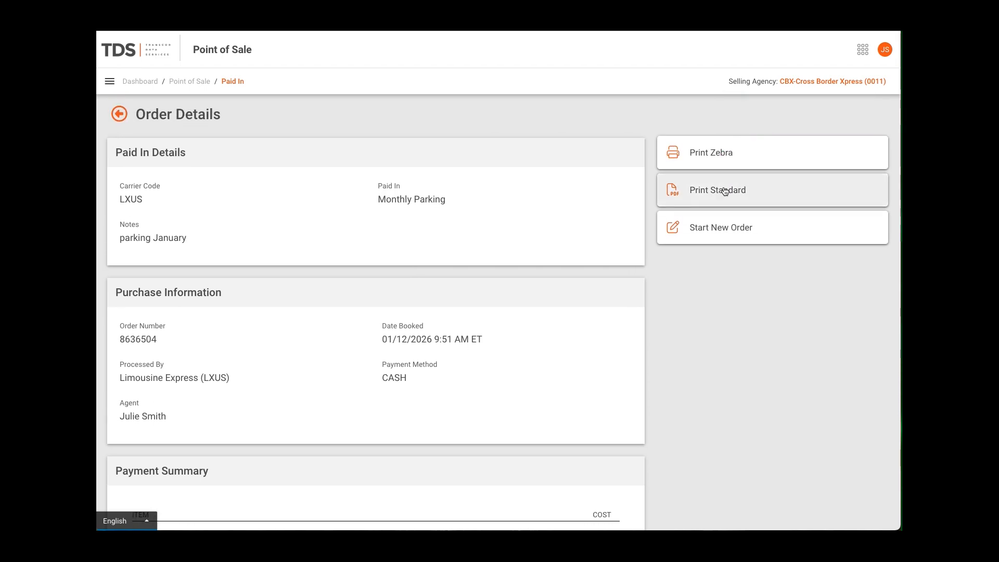
# Start a baggage purchase without an order ID, entering the passenger's first and last name and 3 bags
pyautogui.click(191, 82)
pyautogui.click(733, 283)
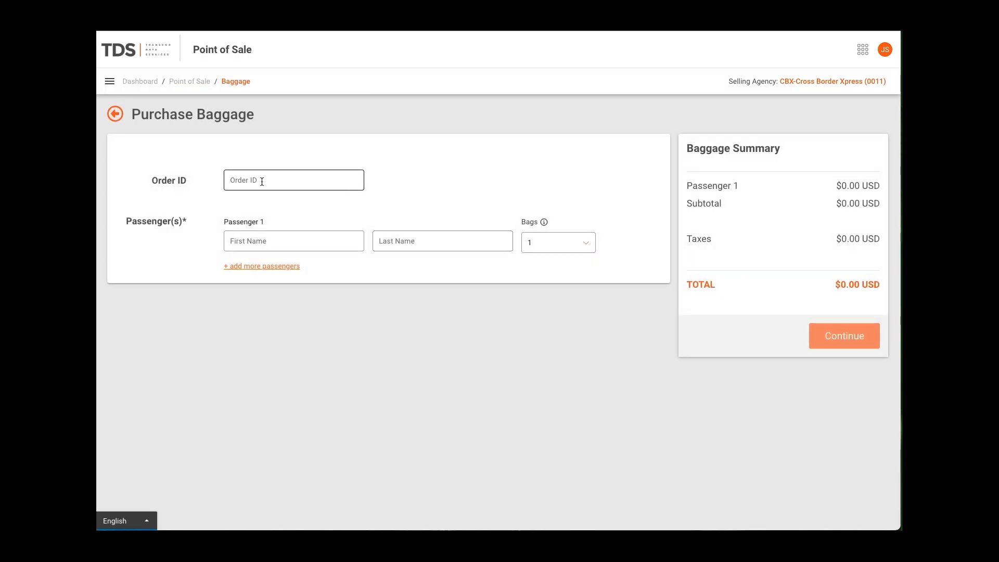
pyautogui.click(270, 240)
pyautogui.write('Suzie')
pyautogui.press('Tab')
pyautogui.write('S')
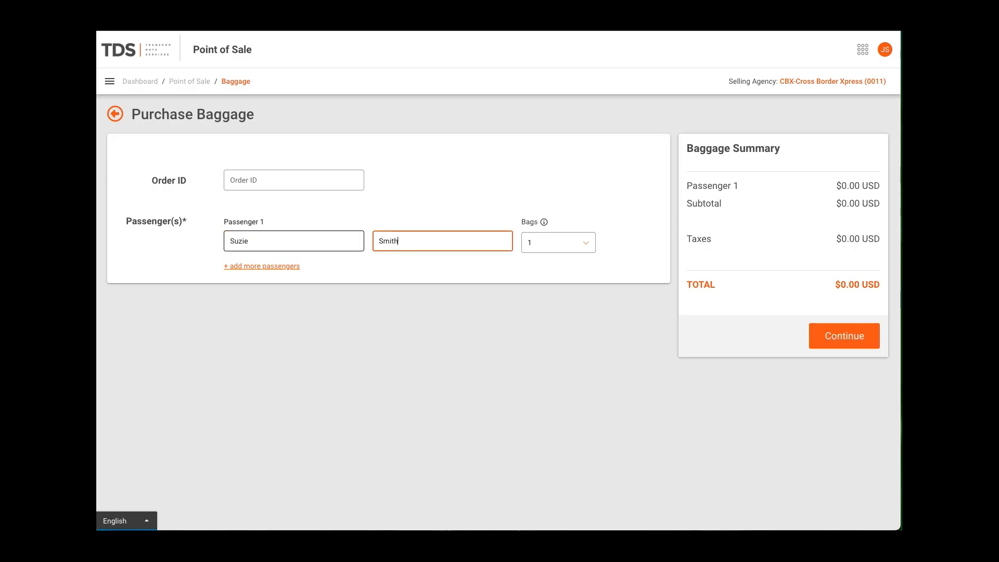
pyautogui.click(555, 246)
pyautogui.click(555, 316)
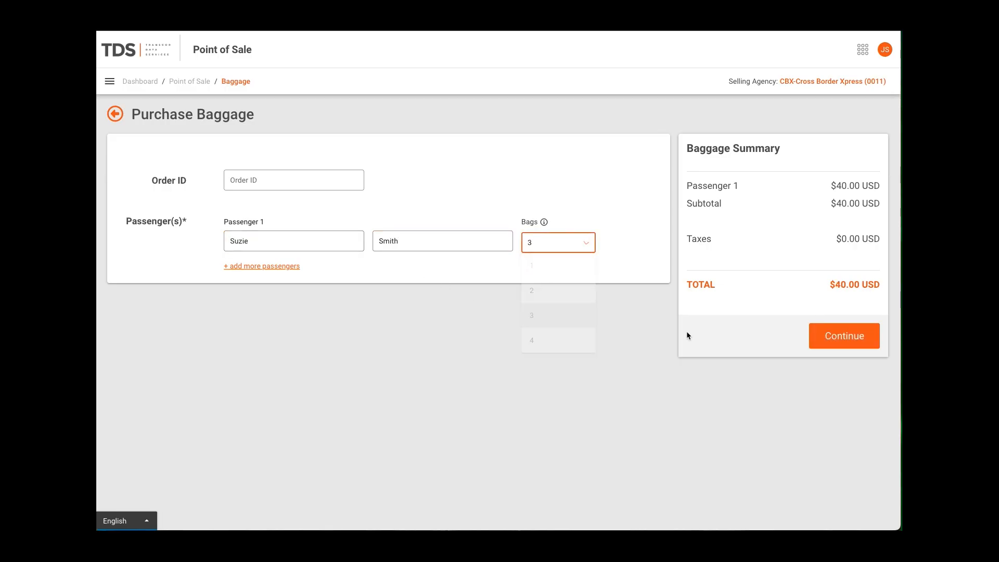
# Pay the full baggage balance in cash and complete the baggage order
pyautogui.click(842, 346)
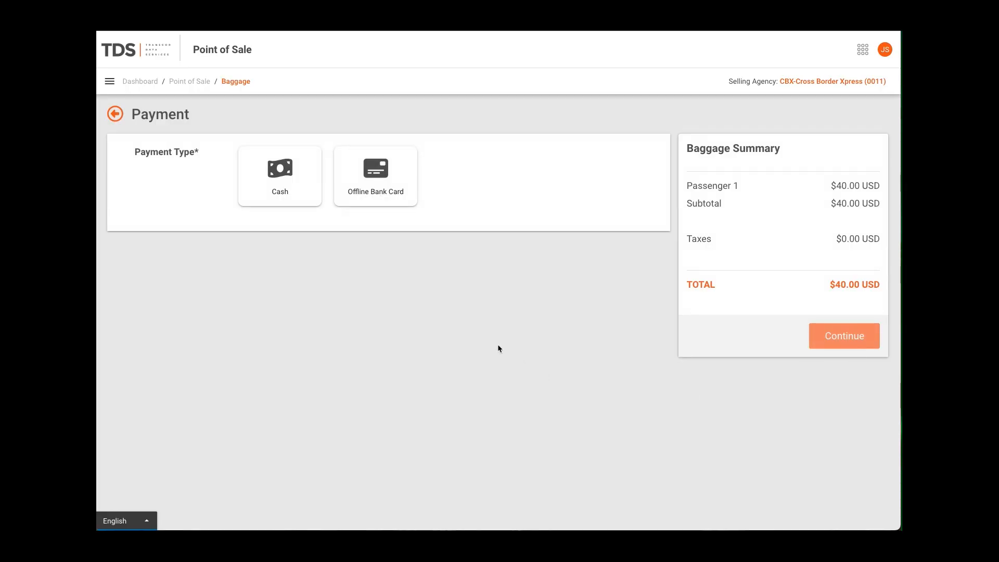
pyautogui.click(299, 193)
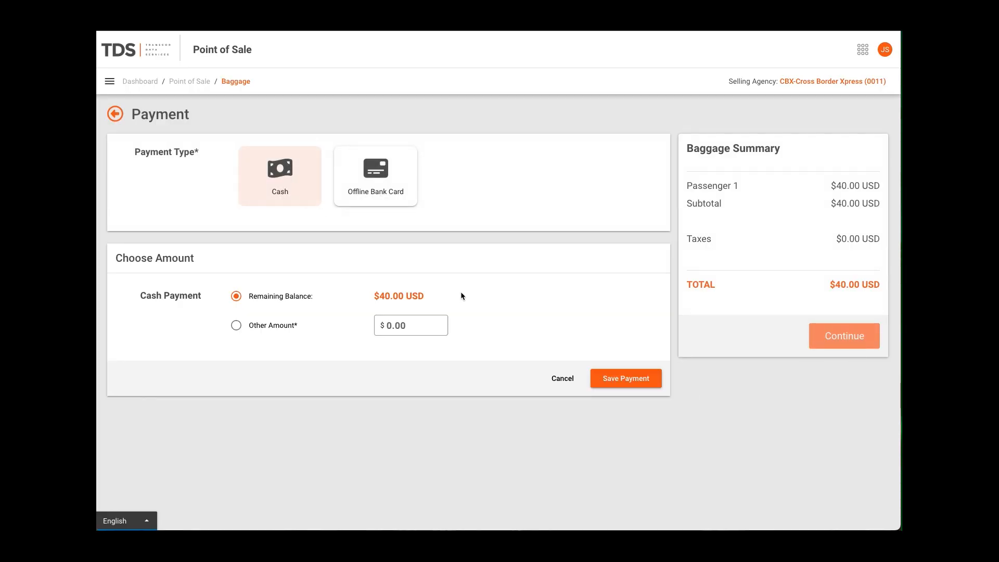
pyautogui.click(645, 378)
pyautogui.click(829, 334)
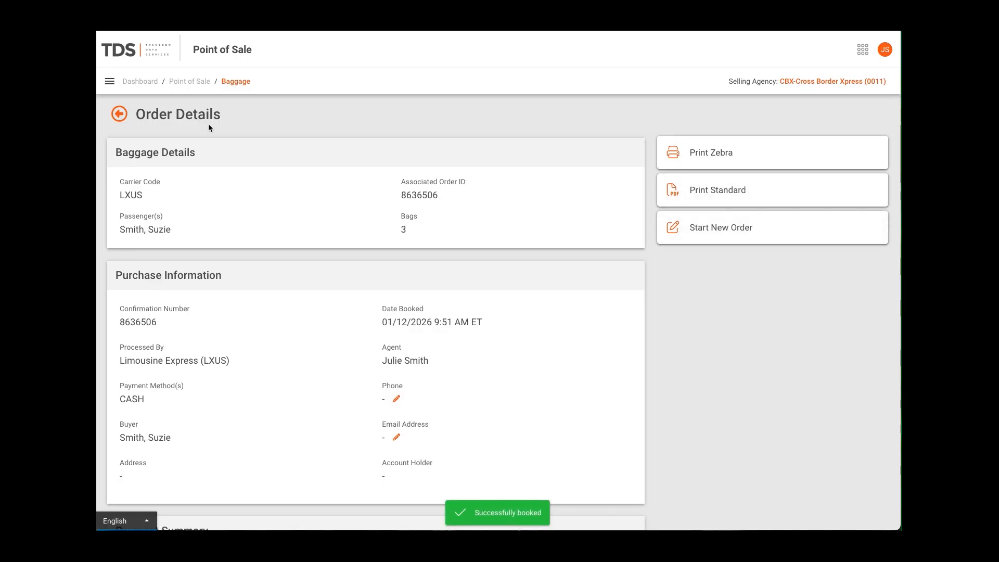
# Review the purchases in the transaction journal and return to the booking page
pyautogui.click(186, 83)
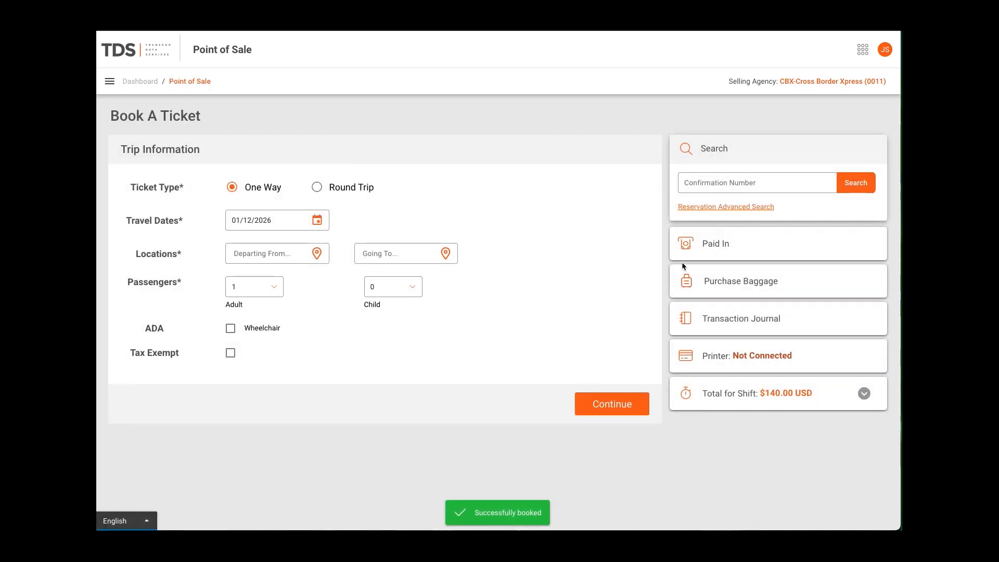
pyautogui.click(740, 323)
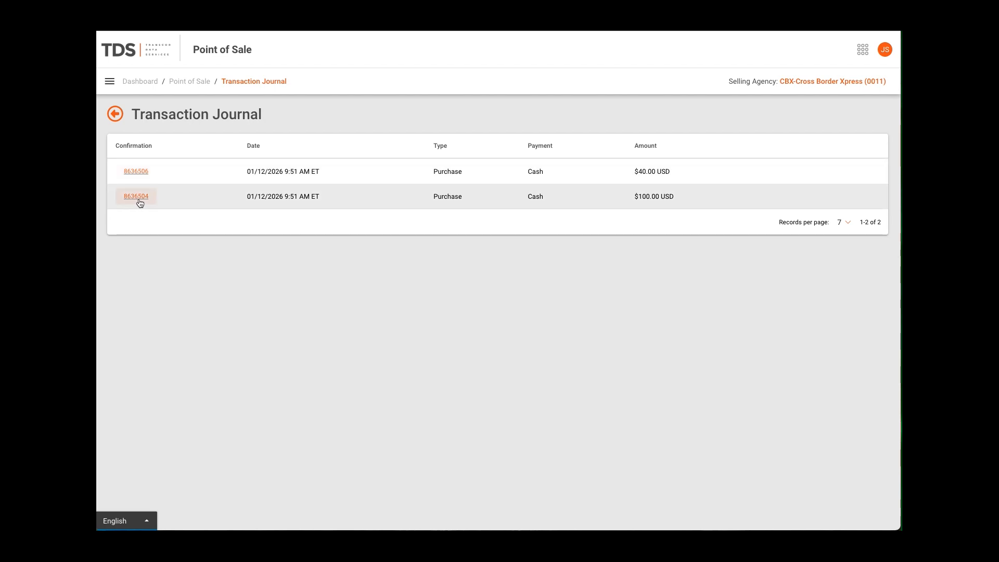
pyautogui.click(115, 114)
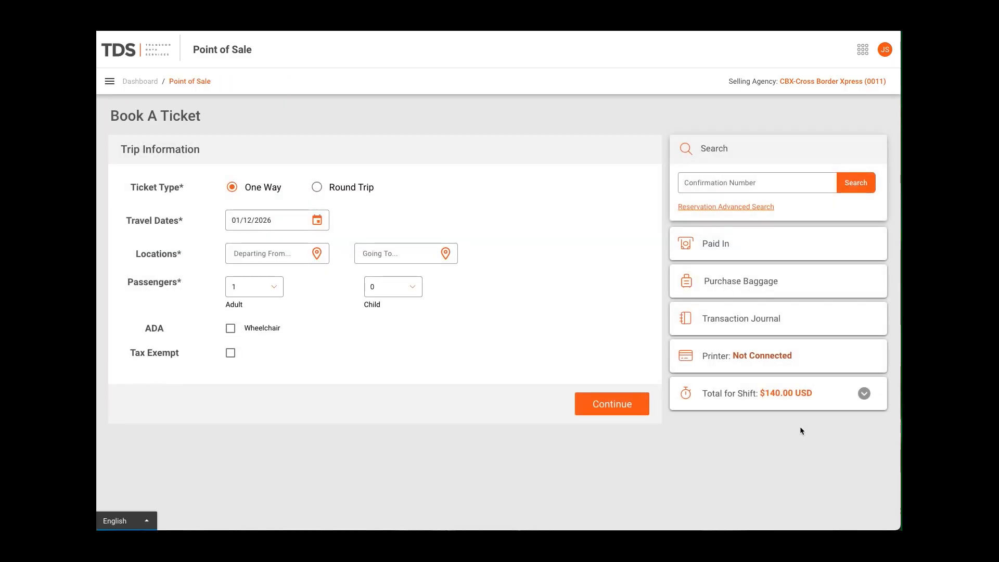
# View the current shift's report details, close the report and end the shift
pyautogui.click(863, 394)
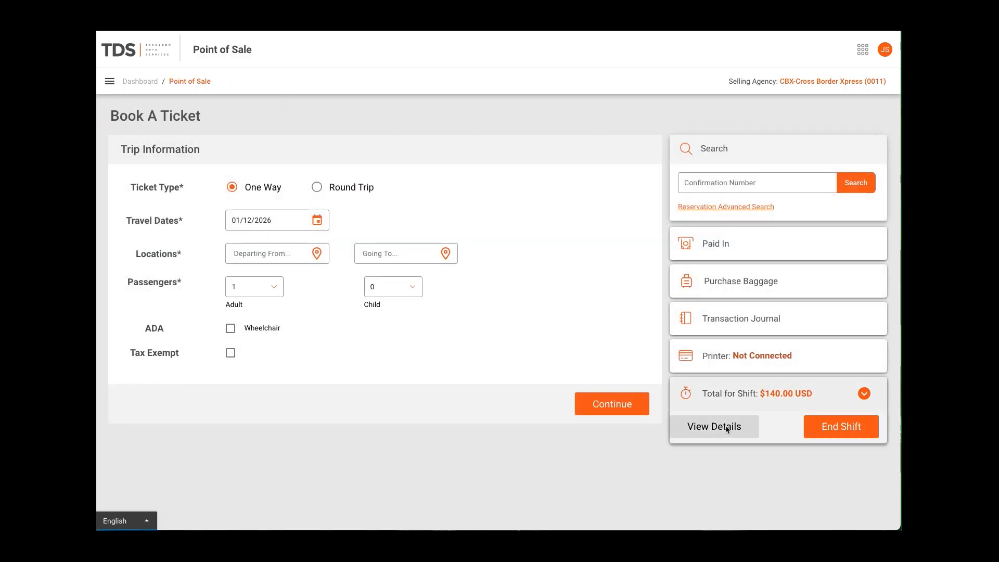
pyautogui.click(698, 431)
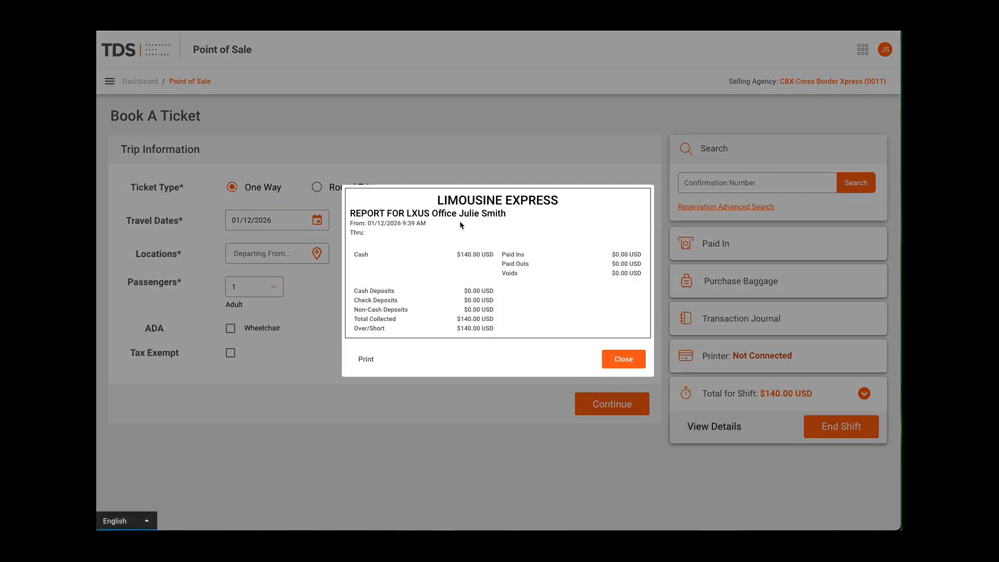
pyautogui.click(619, 357)
pyautogui.click(854, 425)
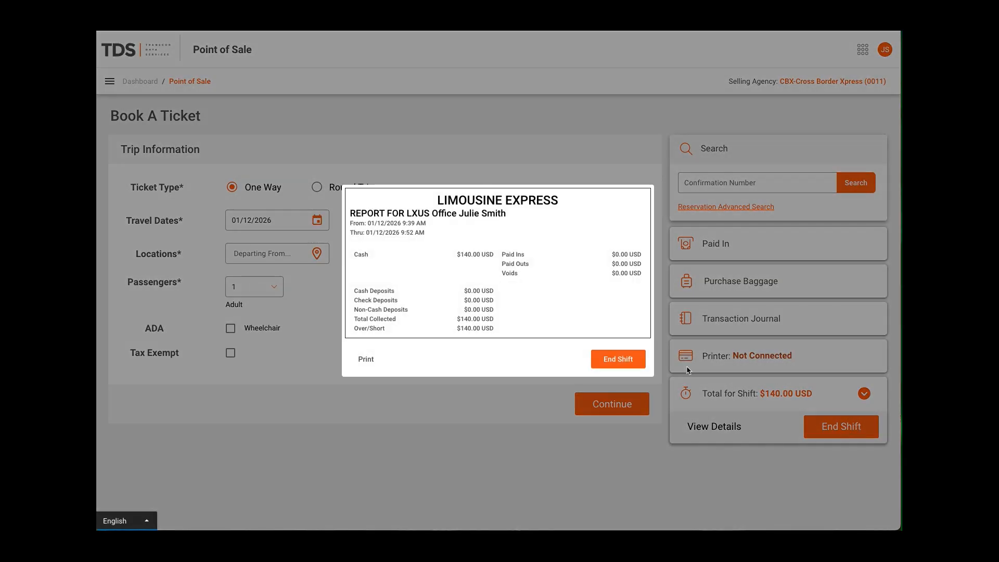
pyautogui.click(618, 356)
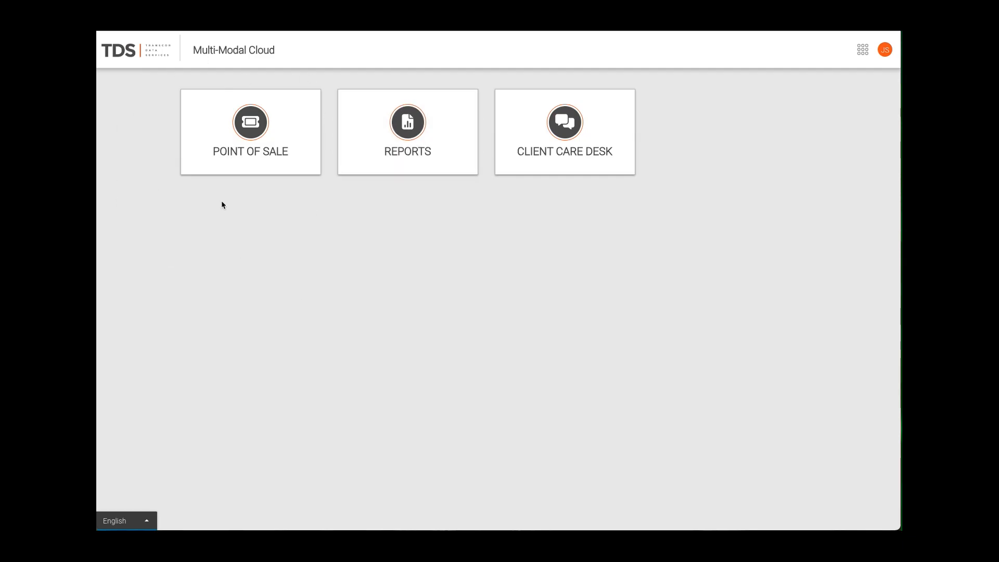
# Reopen Point of Sale and choose TSC DA210 as the printer to connect
pyautogui.click(253, 154)
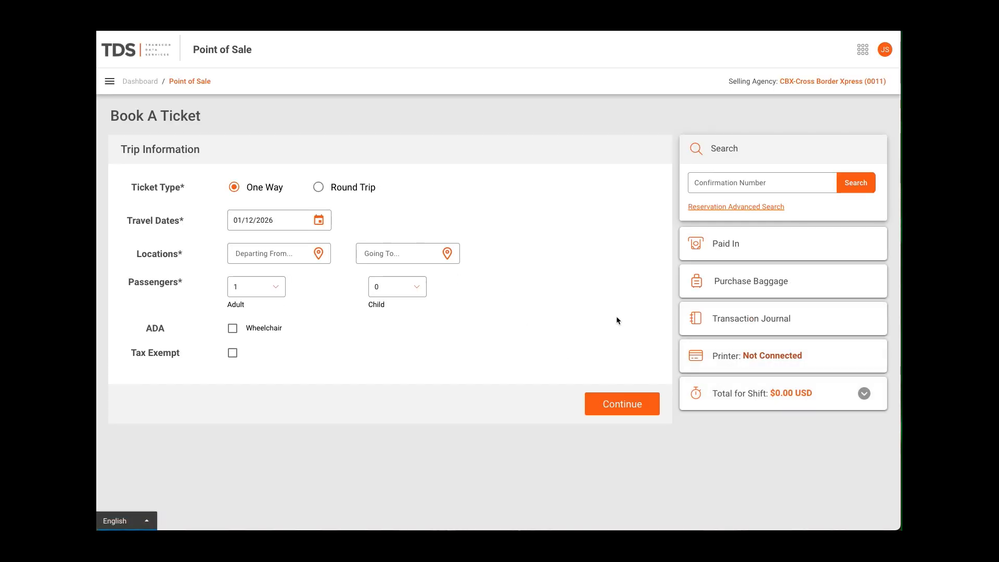
pyautogui.click(732, 356)
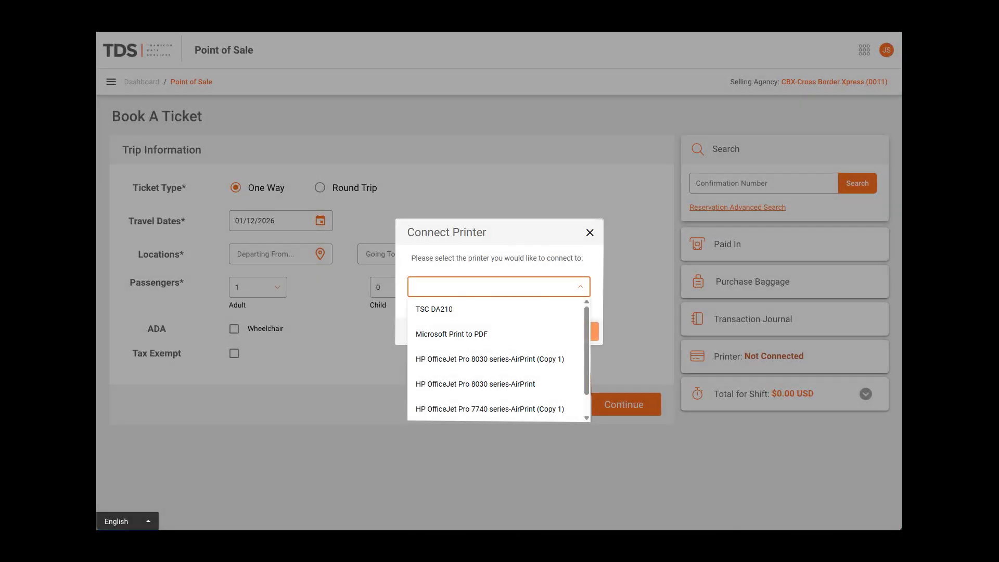
pyautogui.click(434, 309)
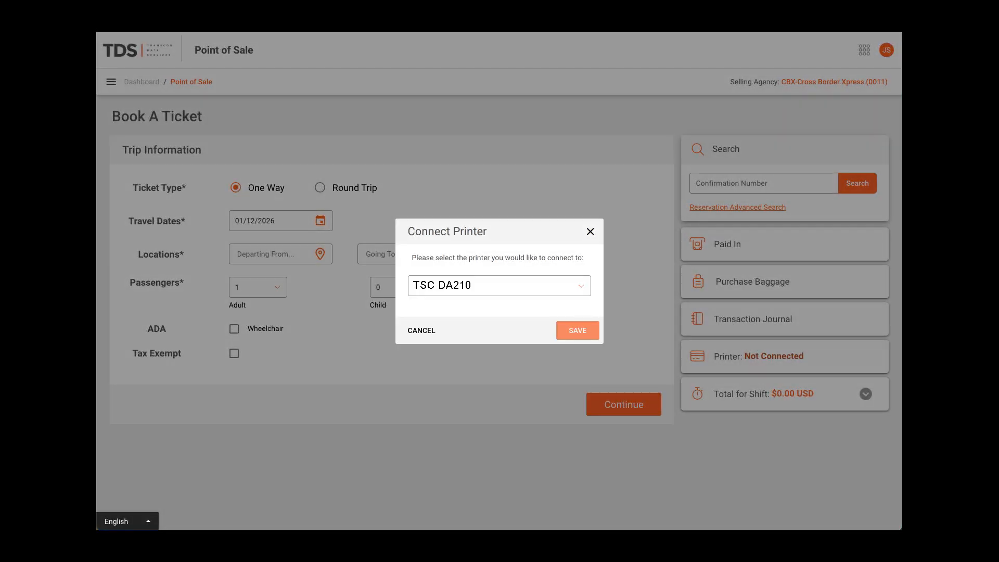